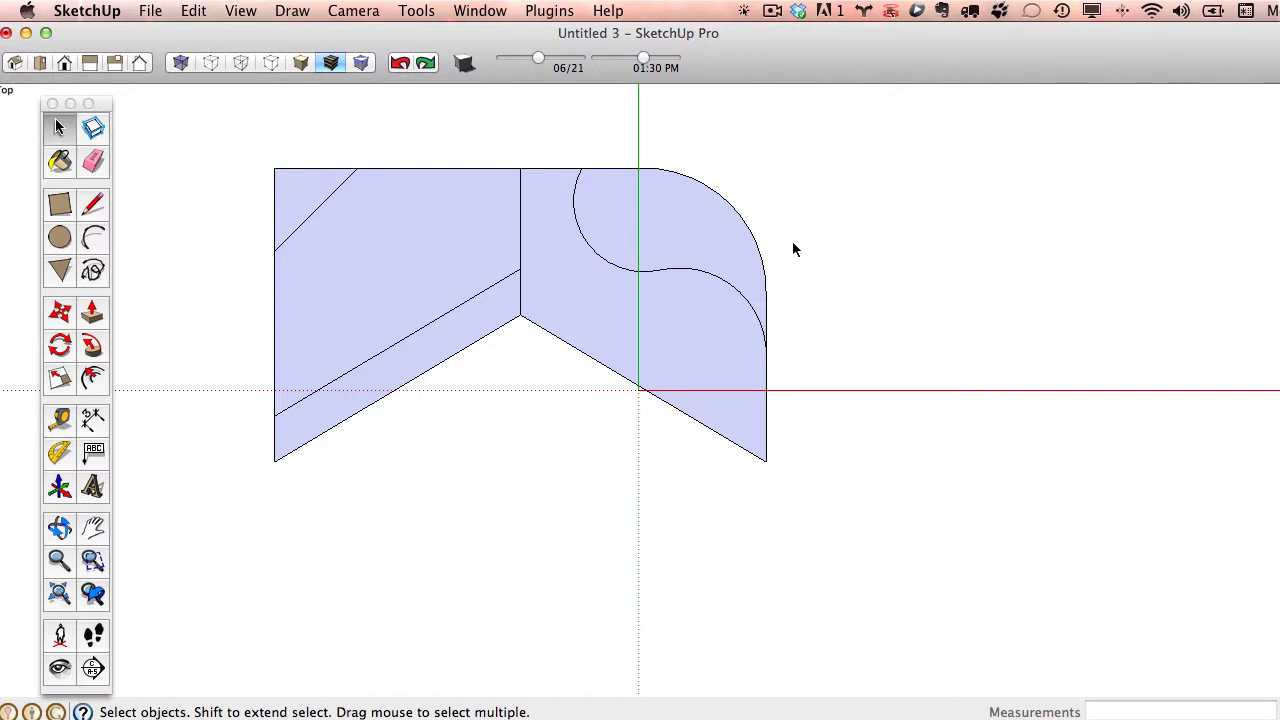
Turn on the thick Profiles edge style.
{"action": "left_click", "coordinate": [241, 12]}
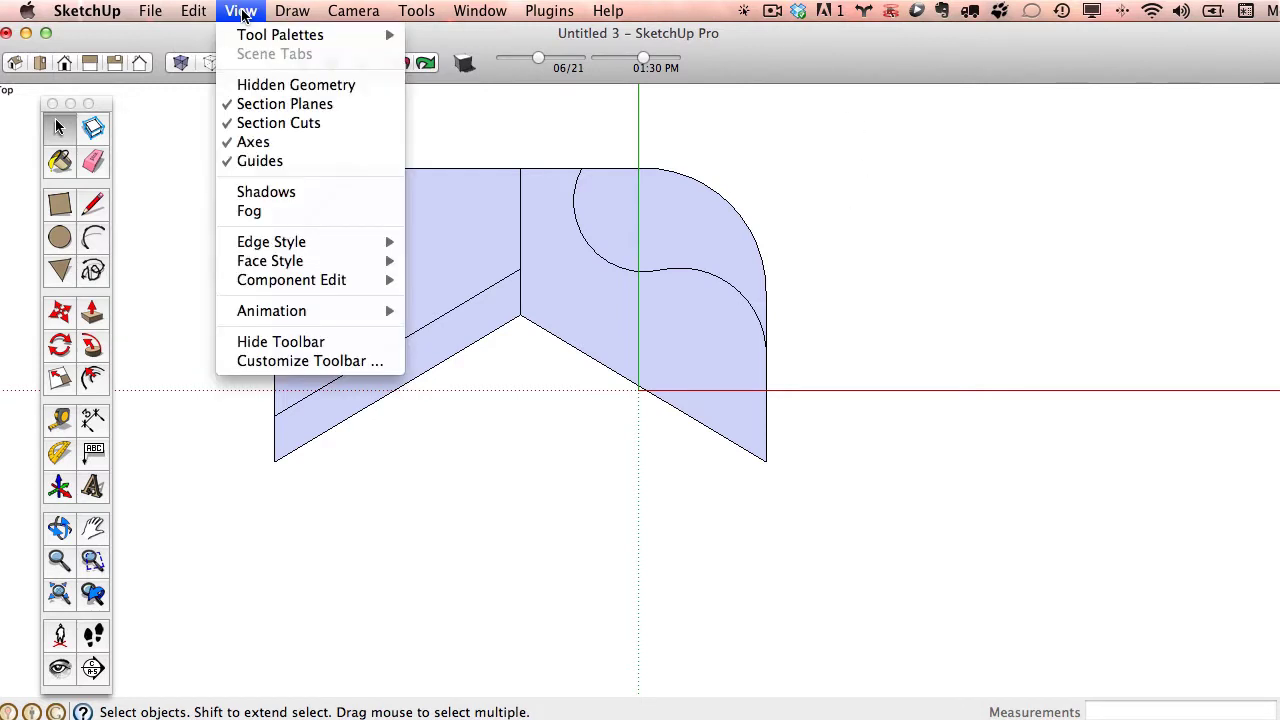
{"action": "mouse_move", "coordinate": [300, 242]}
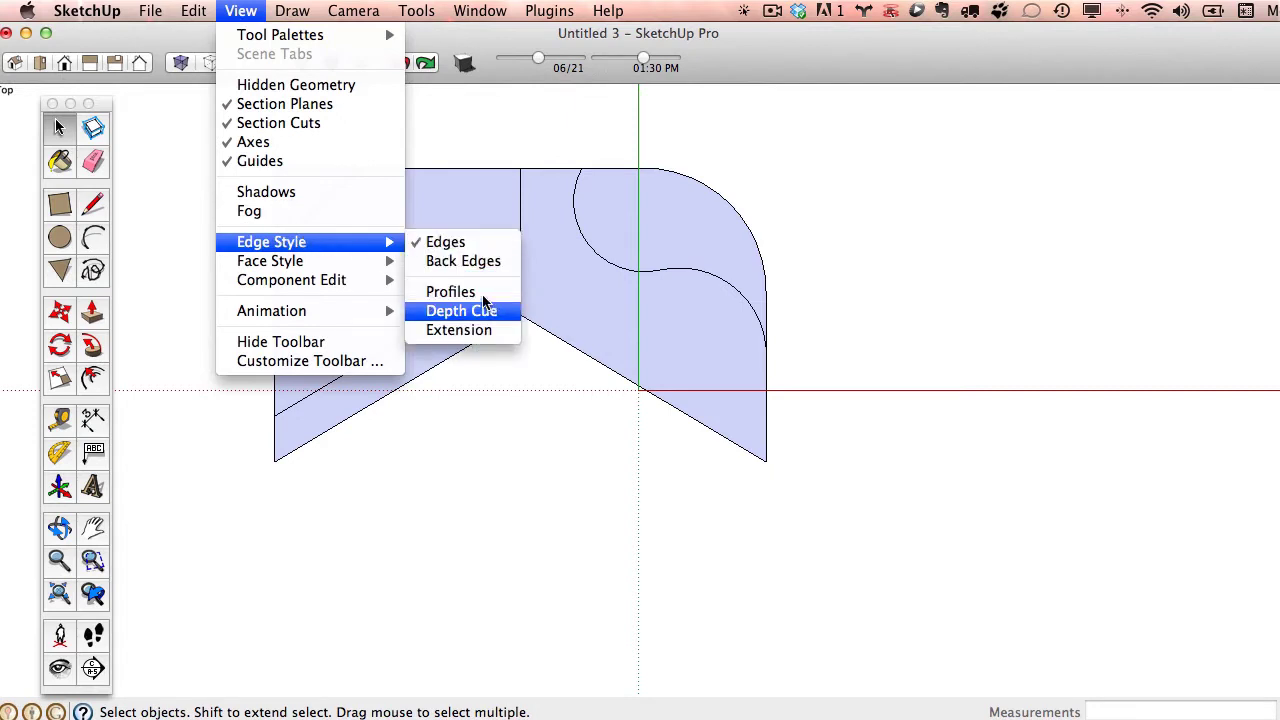
{"action": "left_click", "coordinate": [452, 292]}
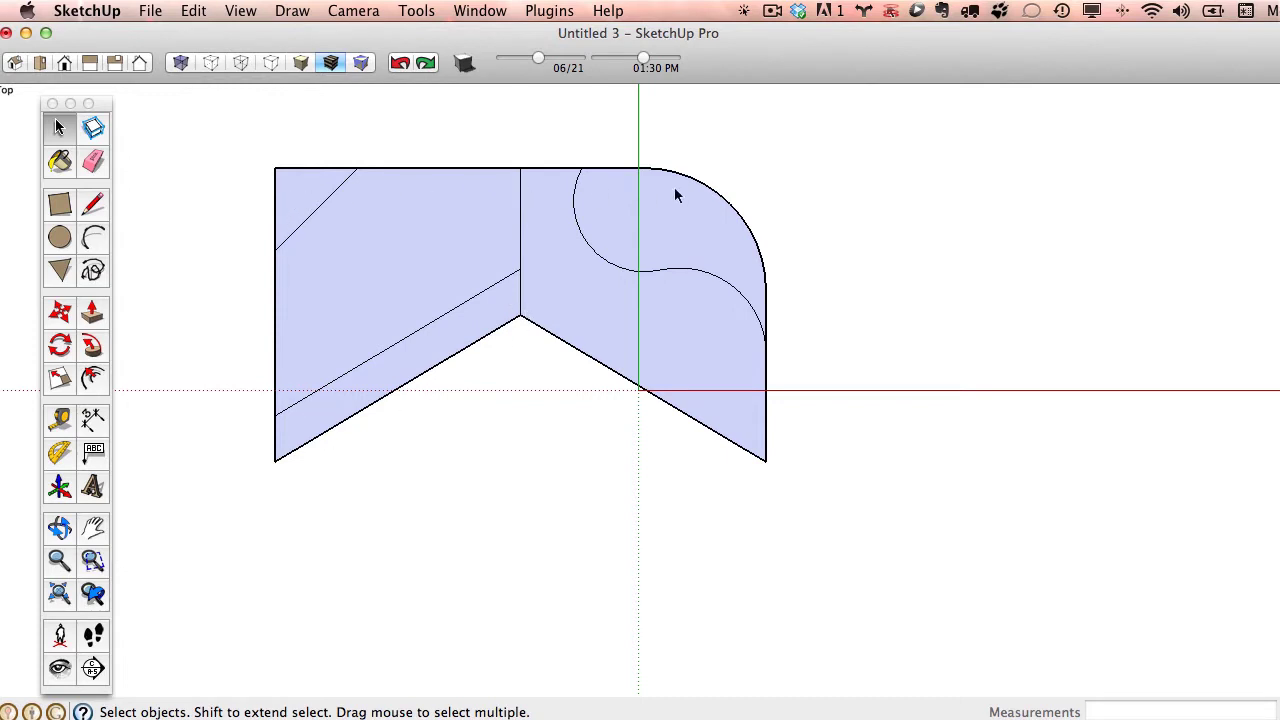
Draw an arc plus a tangent arc on the left half, ending on the top edge.
{"action": "left_click", "coordinate": [93, 236]}
{"action": "left_click", "coordinate": [313, 318]}
{"action": "left_click", "coordinate": [416, 257]}
{"action": "left_click", "coordinate": [393, 240]}
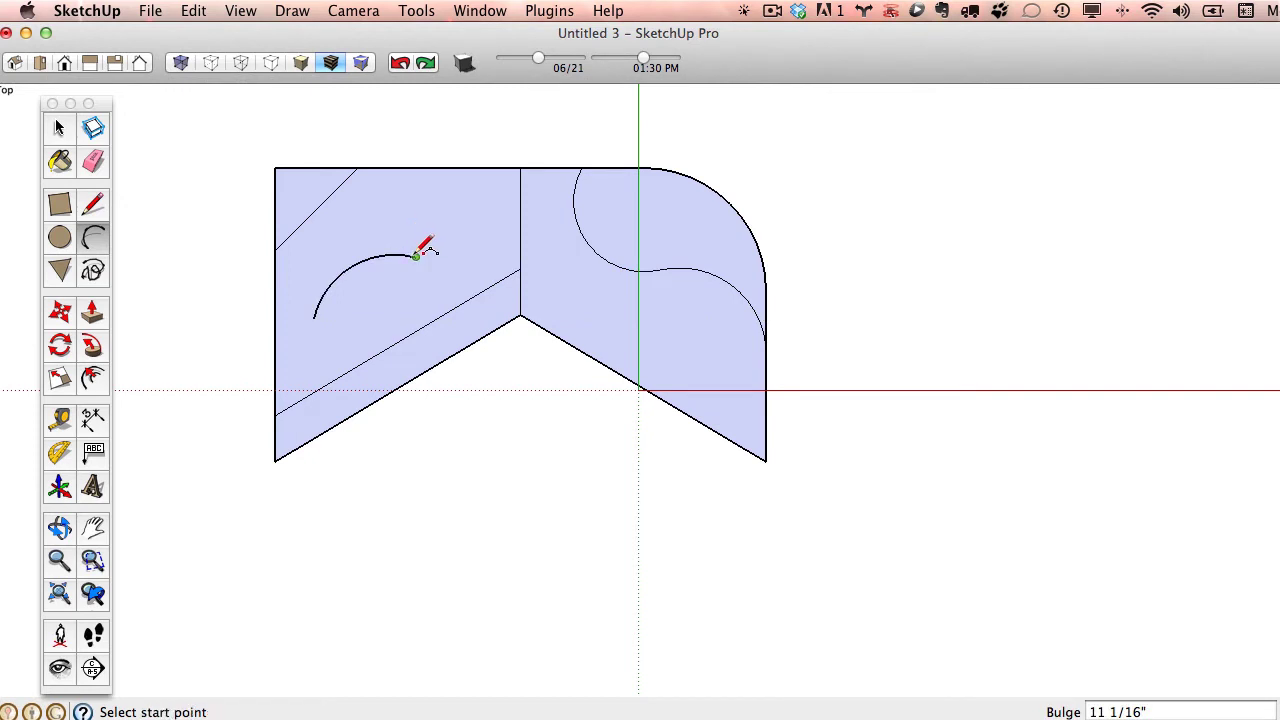
{"action": "left_click", "coordinate": [416, 257]}
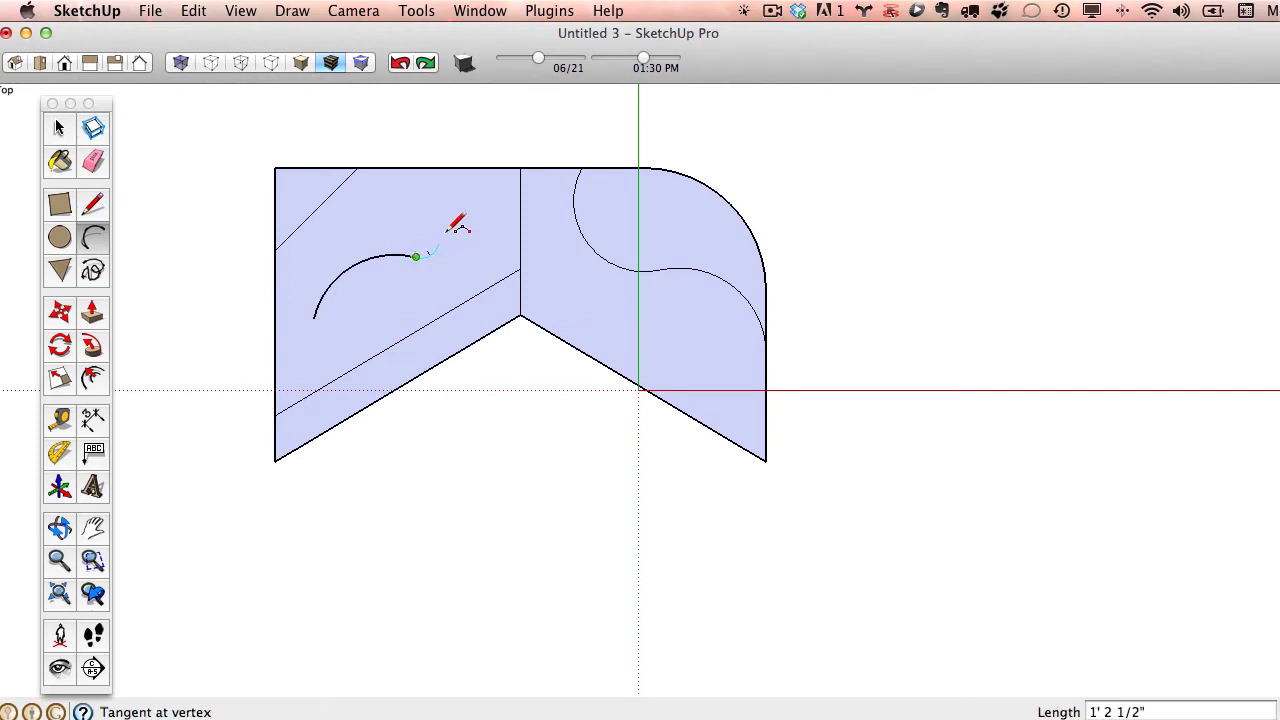
{"action": "left_click", "coordinate": [472, 168]}
{"action": "left_click", "coordinate": [474, 167]}
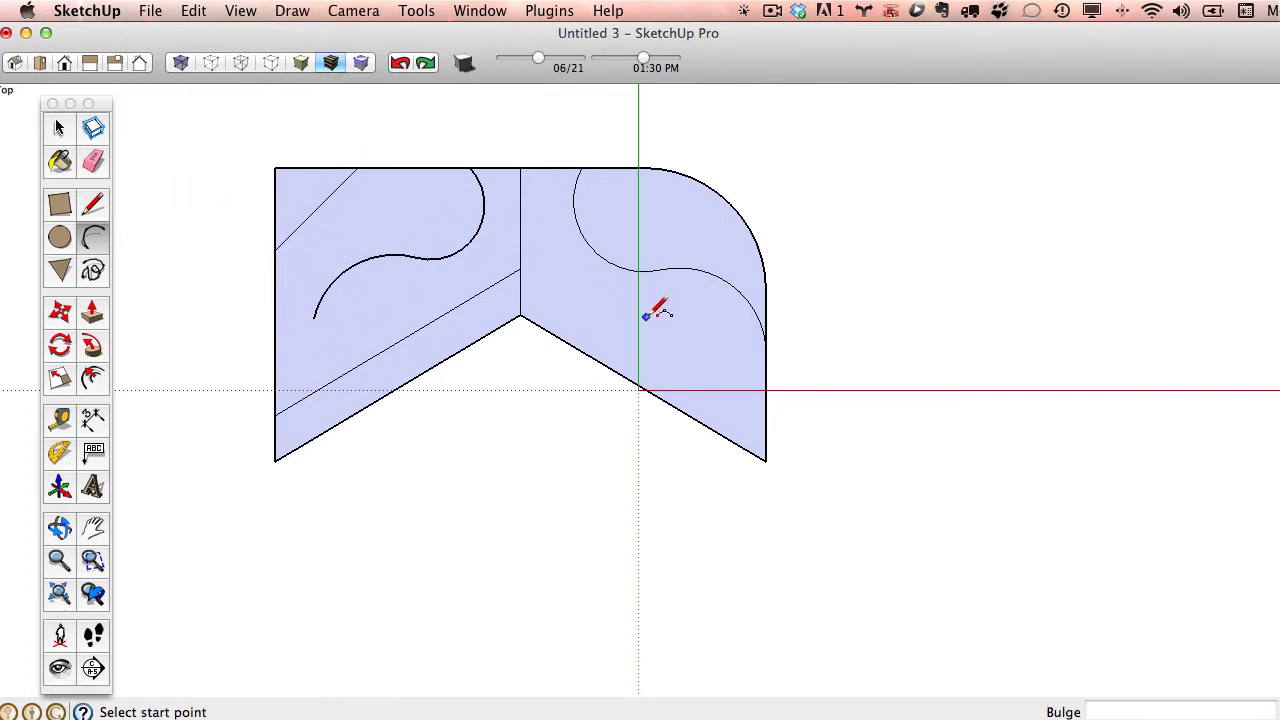
Turn off the thick Profiles edge style.
{"action": "left_click", "coordinate": [241, 12]}
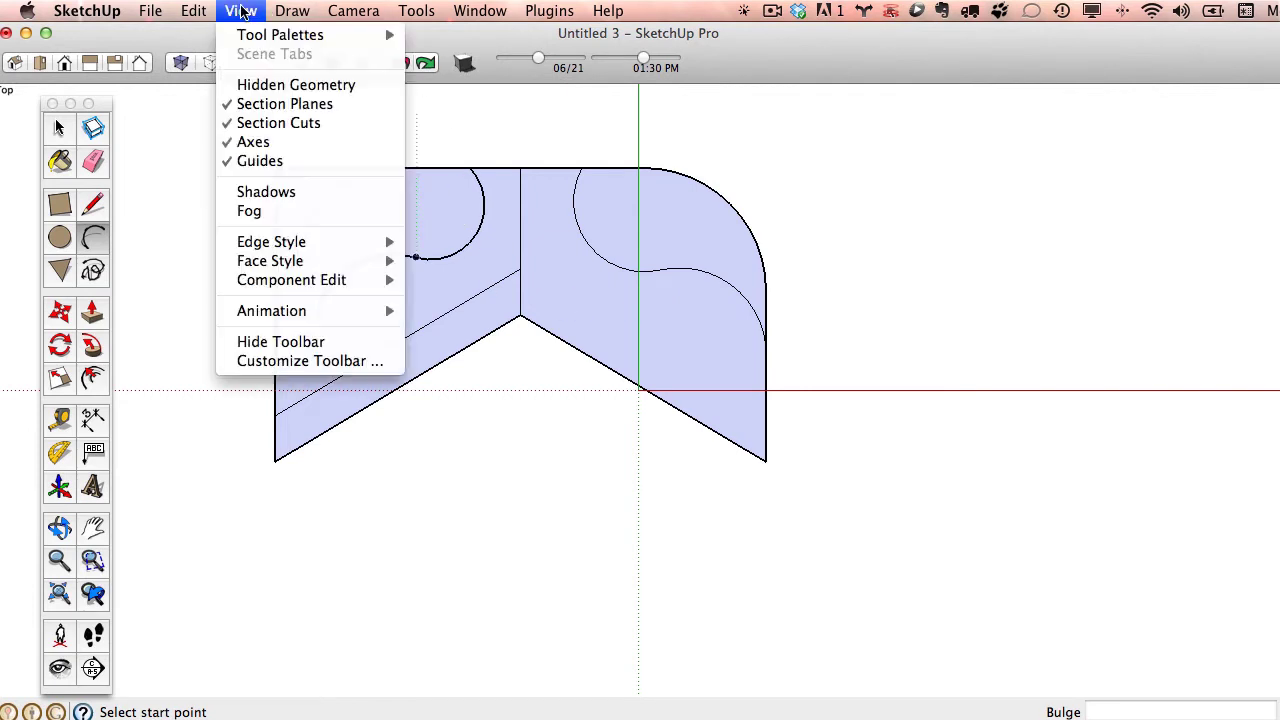
{"action": "mouse_move", "coordinate": [400, 246]}
{"action": "mouse_move", "coordinate": [330, 244]}
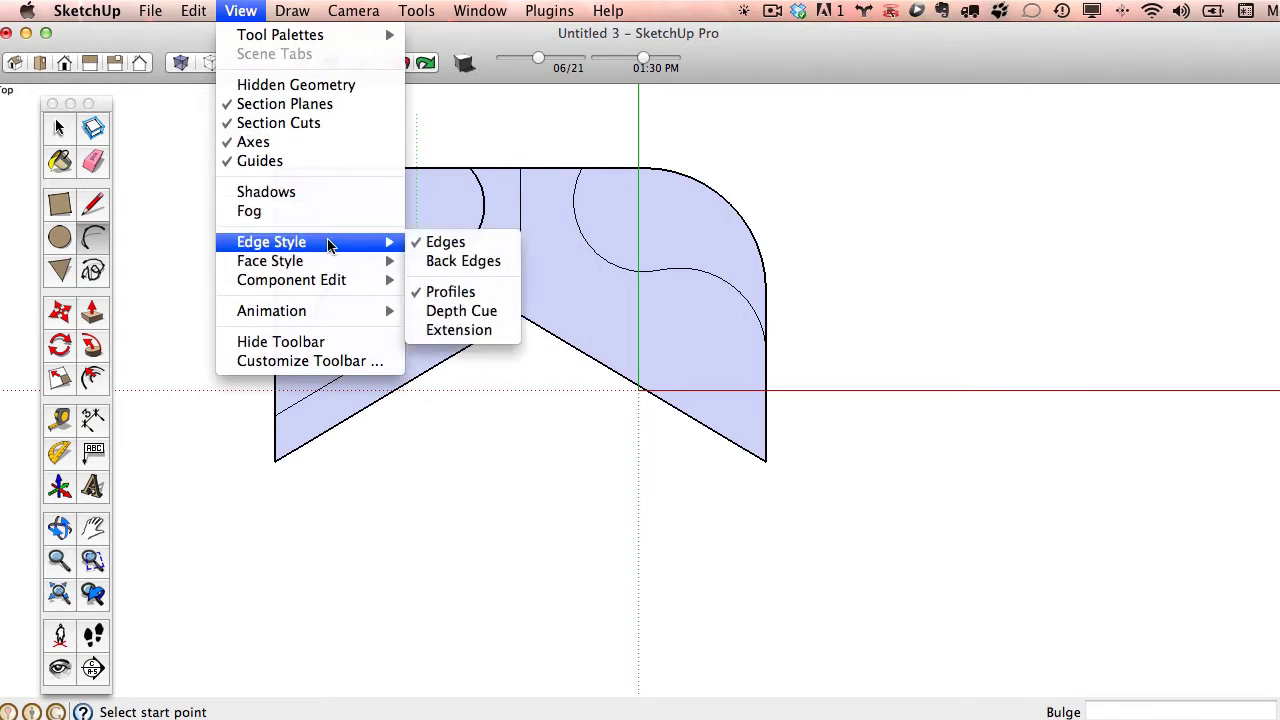
{"action": "left_click", "coordinate": [493, 298]}
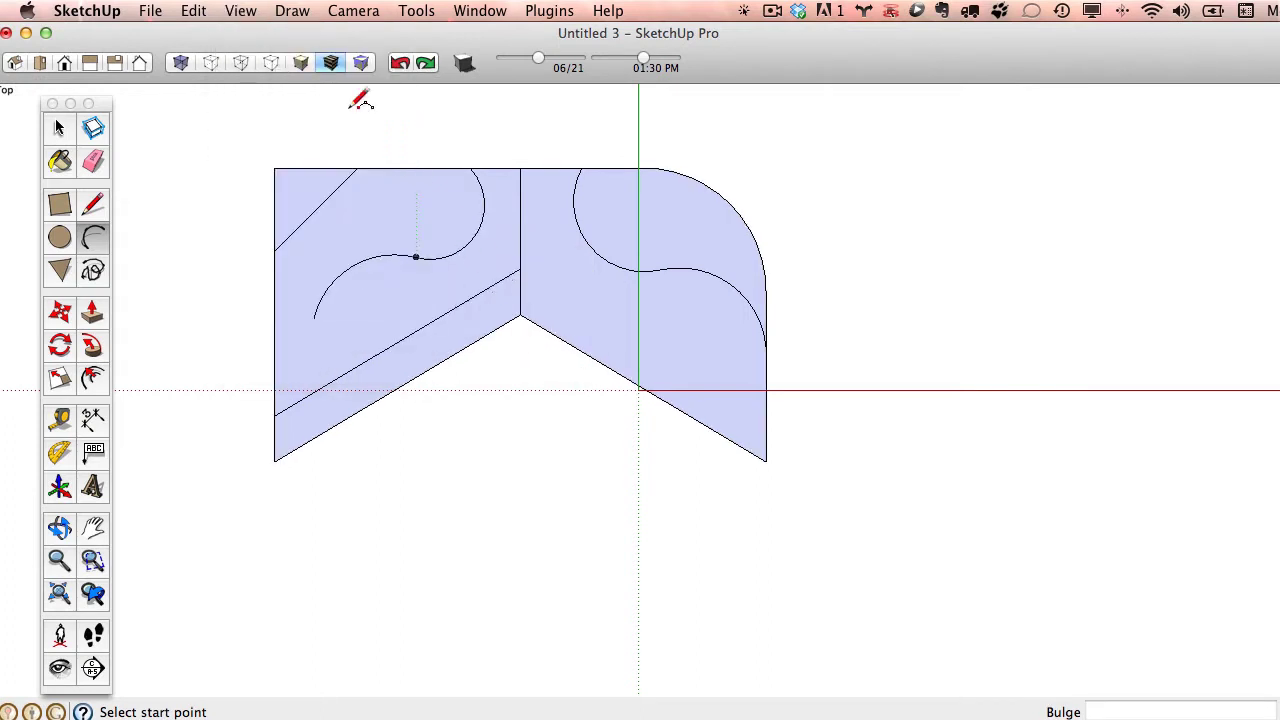
Hide all model edges, then show them again.
{"action": "left_click", "coordinate": [241, 10]}
{"action": "mouse_move", "coordinate": [297, 244]}
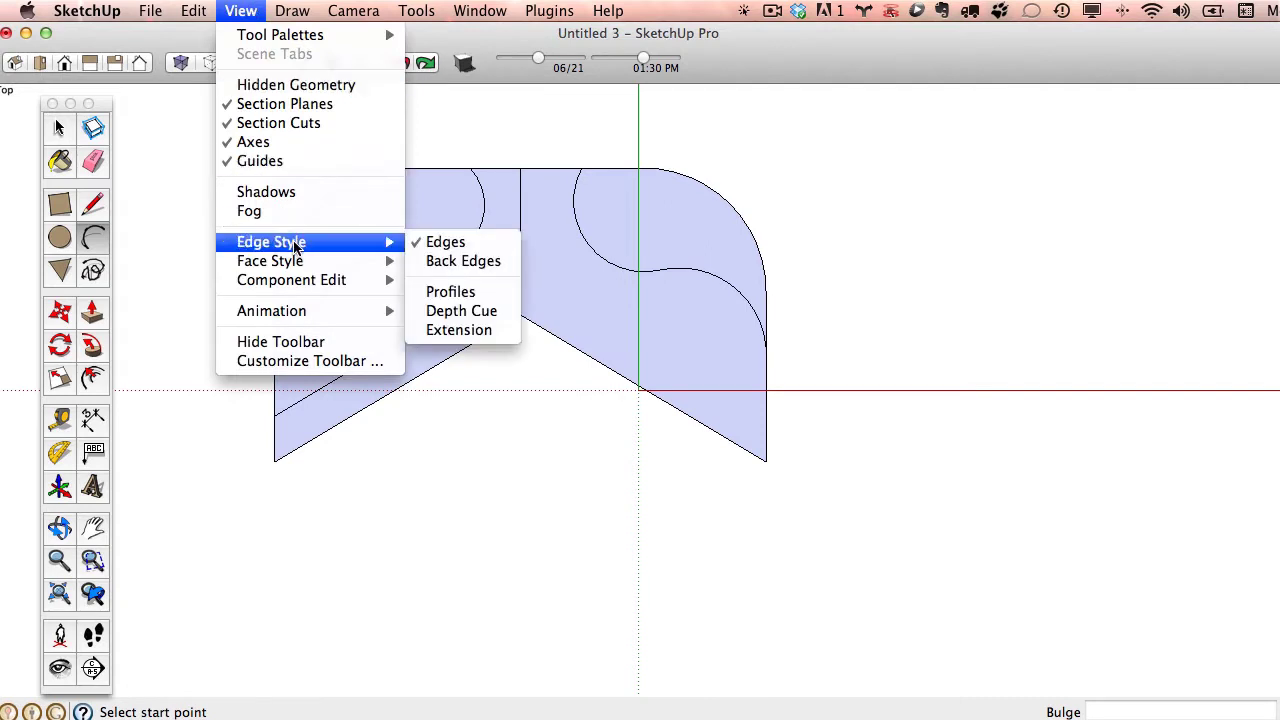
{"action": "left_click", "coordinate": [478, 245]}
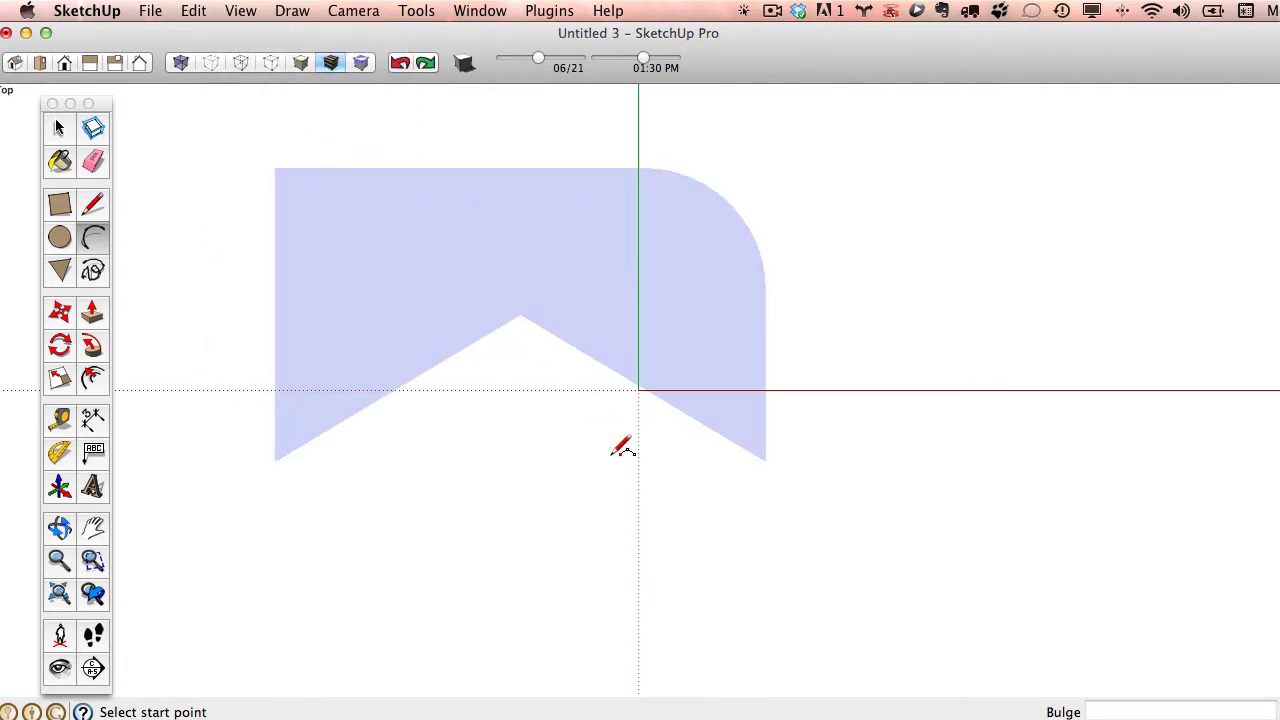
{"action": "left_click", "coordinate": [241, 10]}
{"action": "mouse_move", "coordinate": [297, 250]}
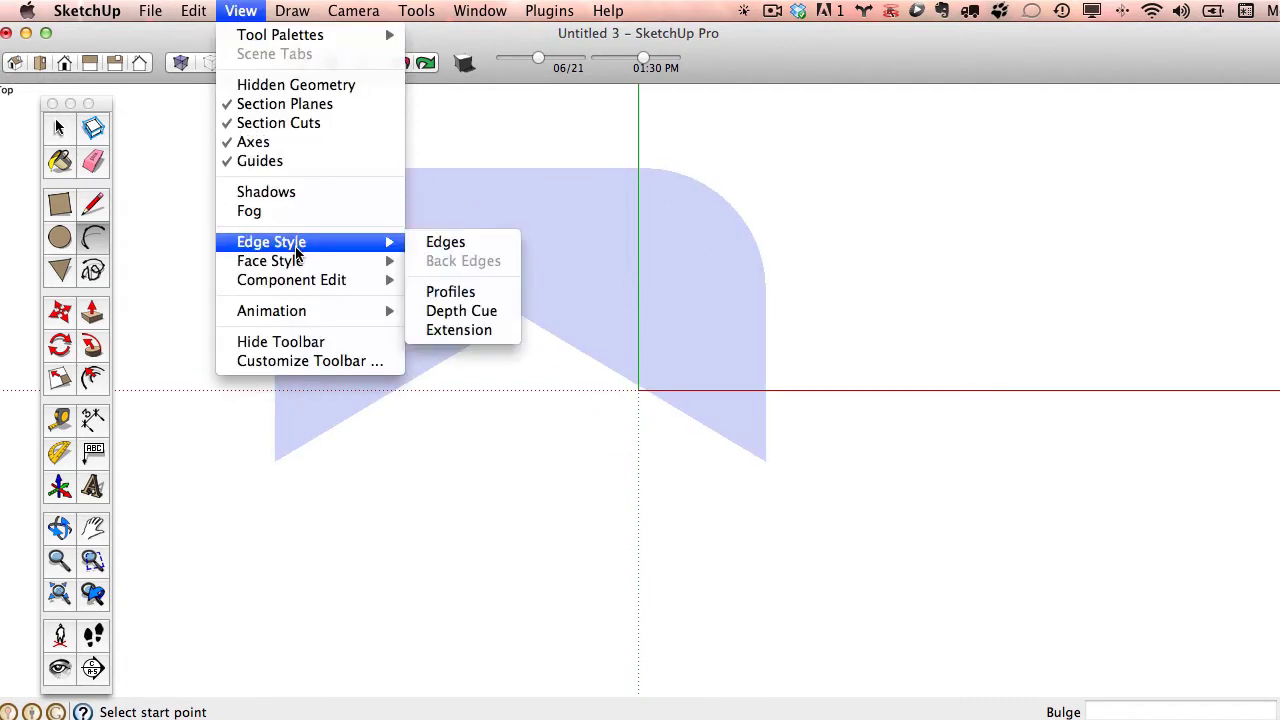
{"action": "left_click", "coordinate": [478, 246]}
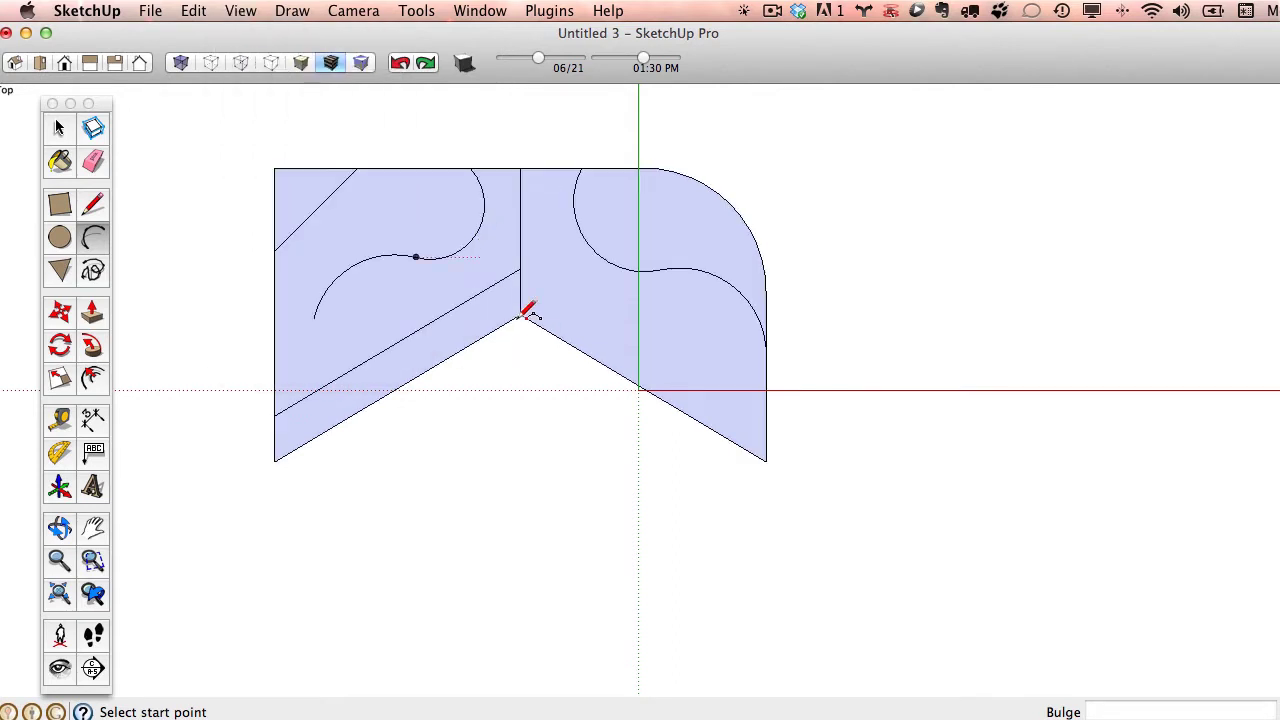
Switch edge Extensions on, then off again.
{"action": "left_click", "coordinate": [245, 10]}
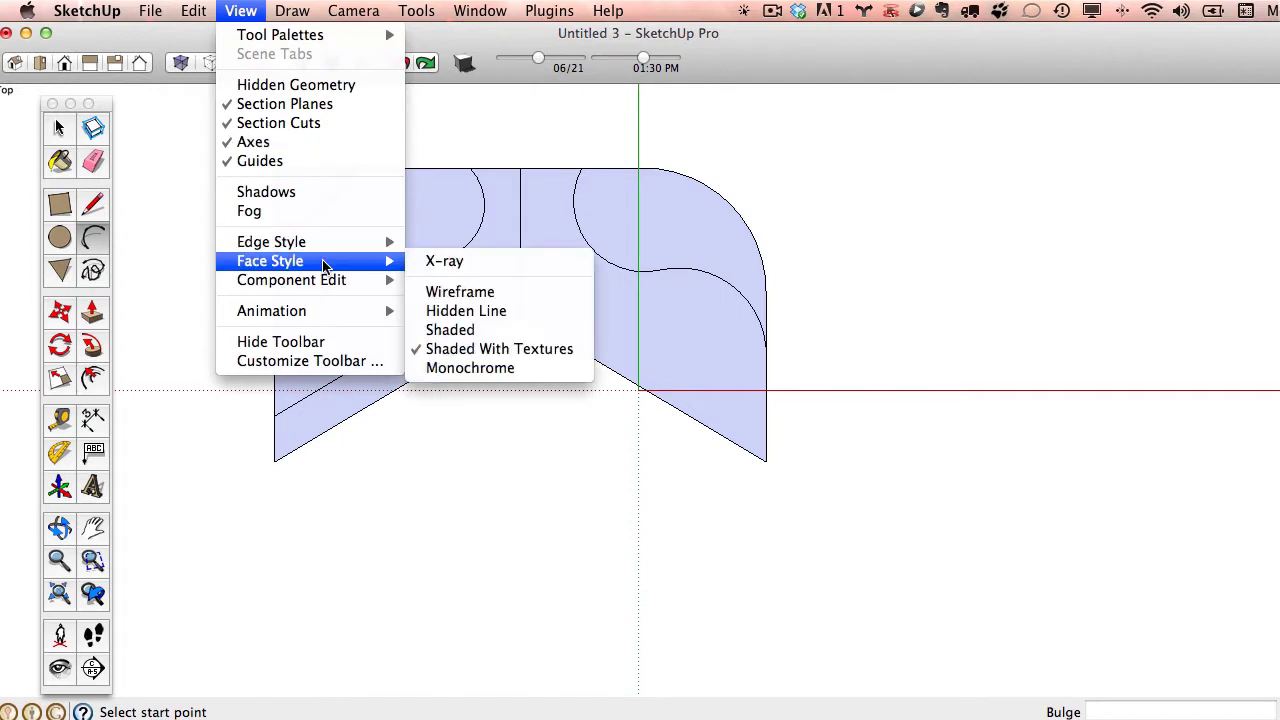
{"action": "mouse_move", "coordinate": [336, 245]}
{"action": "left_click", "coordinate": [459, 330]}
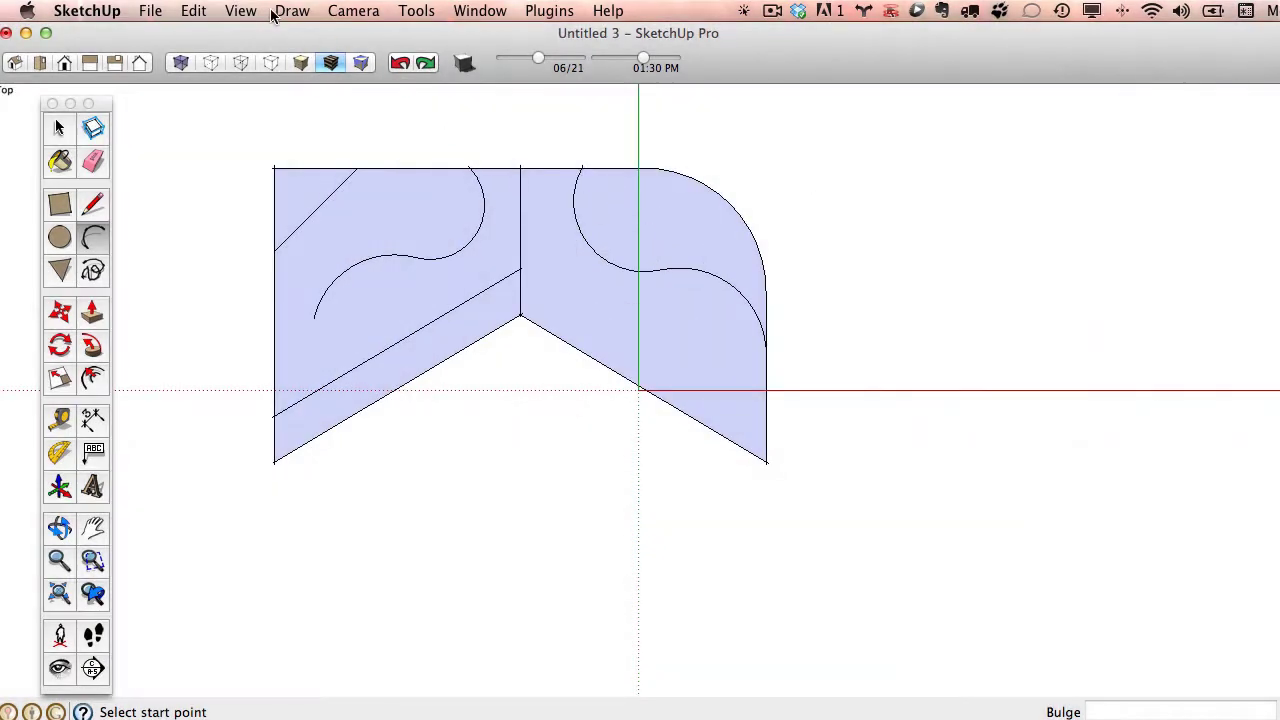
{"action": "left_click", "coordinate": [243, 11]}
{"action": "mouse_move", "coordinate": [291, 241]}
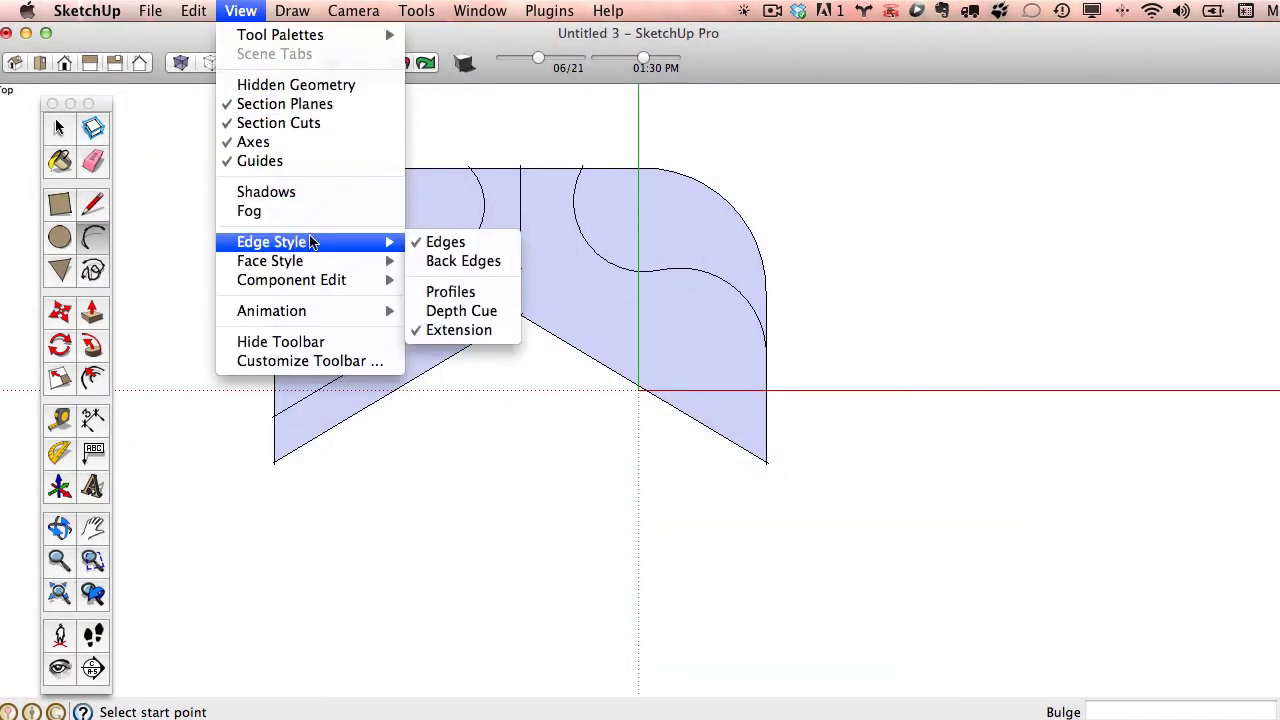
{"action": "left_click", "coordinate": [459, 330]}
{"action": "left_click", "coordinate": [240, 12]}
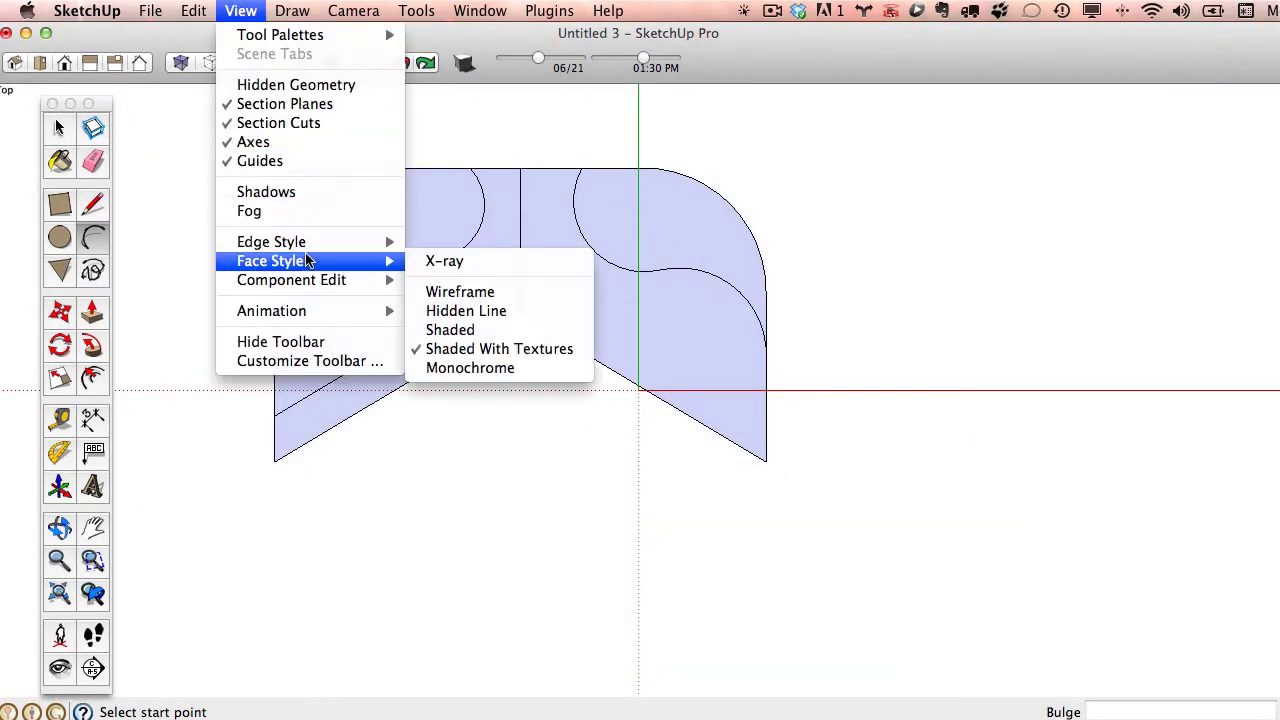
{"action": "mouse_move", "coordinate": [307, 243]}
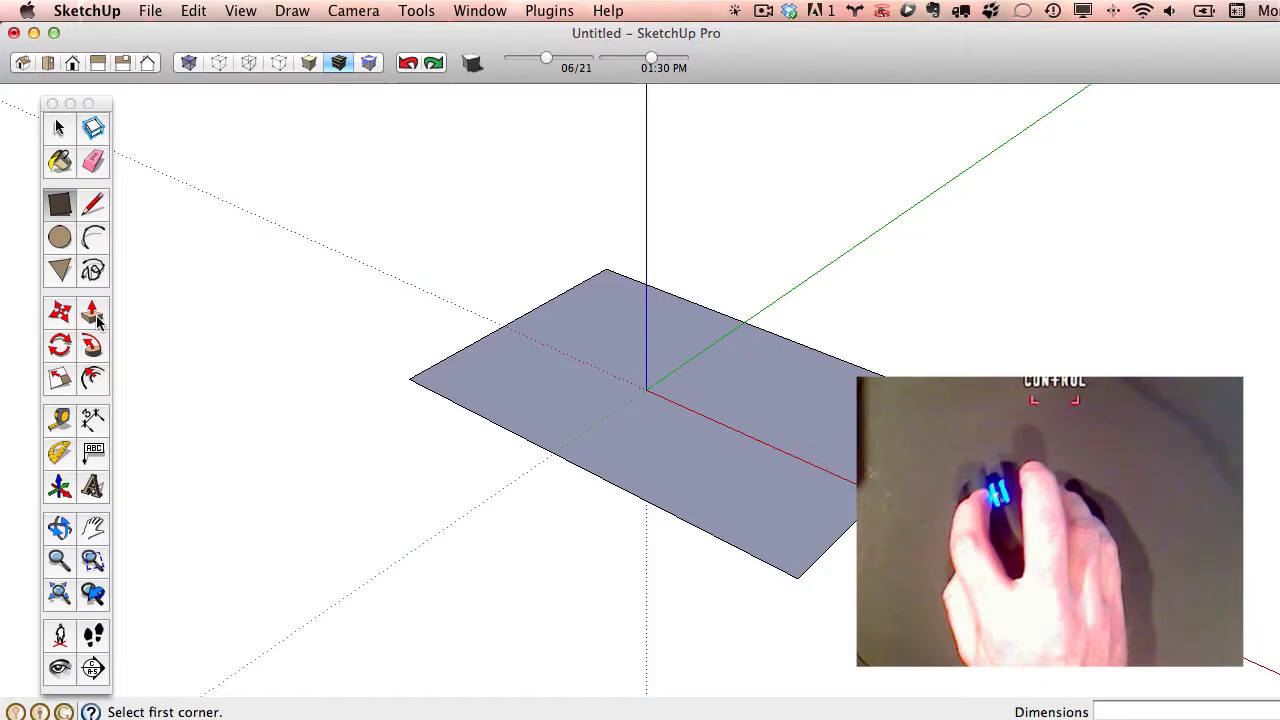
Push/Pull the flat rectangle up into a box.
{"action": "key", "text": "p"}
{"action": "left_click_drag", "start_coordinate": [543, 414], "coordinate": [609, 171]}
{"action": "middle_click_drag", "start_coordinate": [609, 171], "coordinate": [560, 322]}
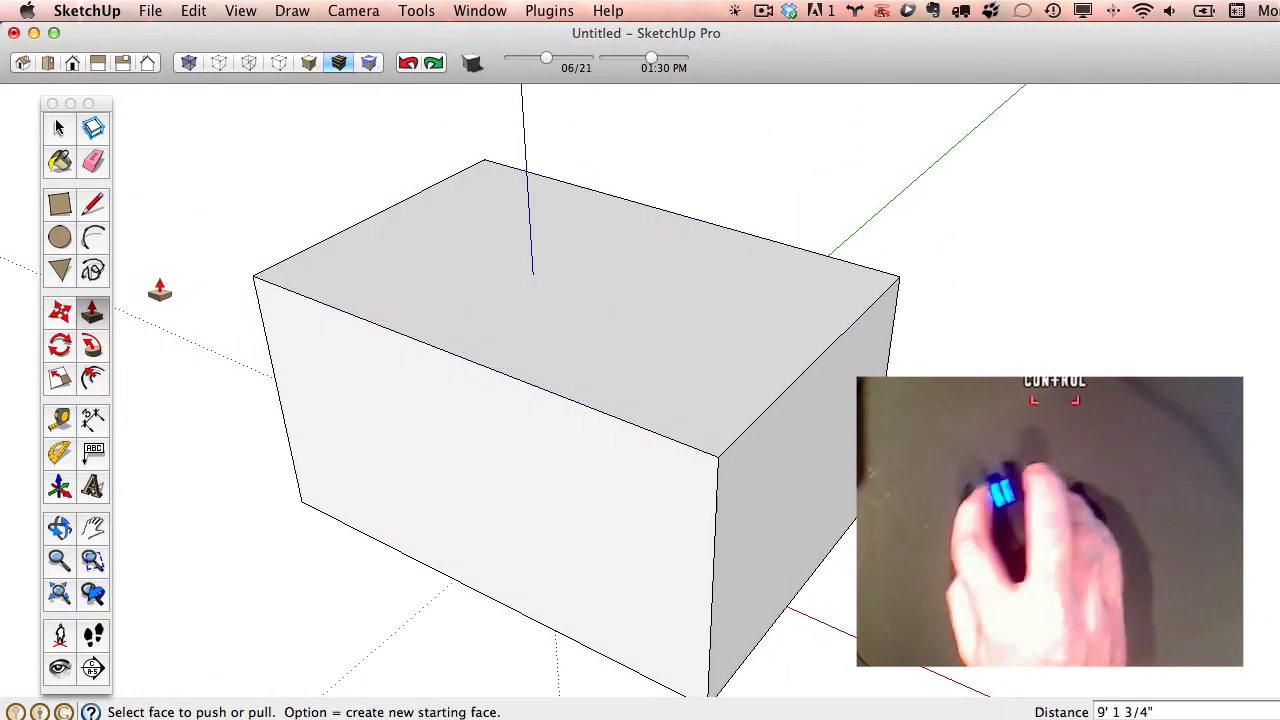
Draw an S-curve of two tangent arcs across the box's front face.
{"action": "left_click", "coordinate": [95, 236]}
{"action": "left_click", "coordinate": [405, 335]}
{"action": "left_click", "coordinate": [556, 500]}
{"action": "left_click", "coordinate": [455, 437]}
{"action": "left_click", "coordinate": [561, 502]}
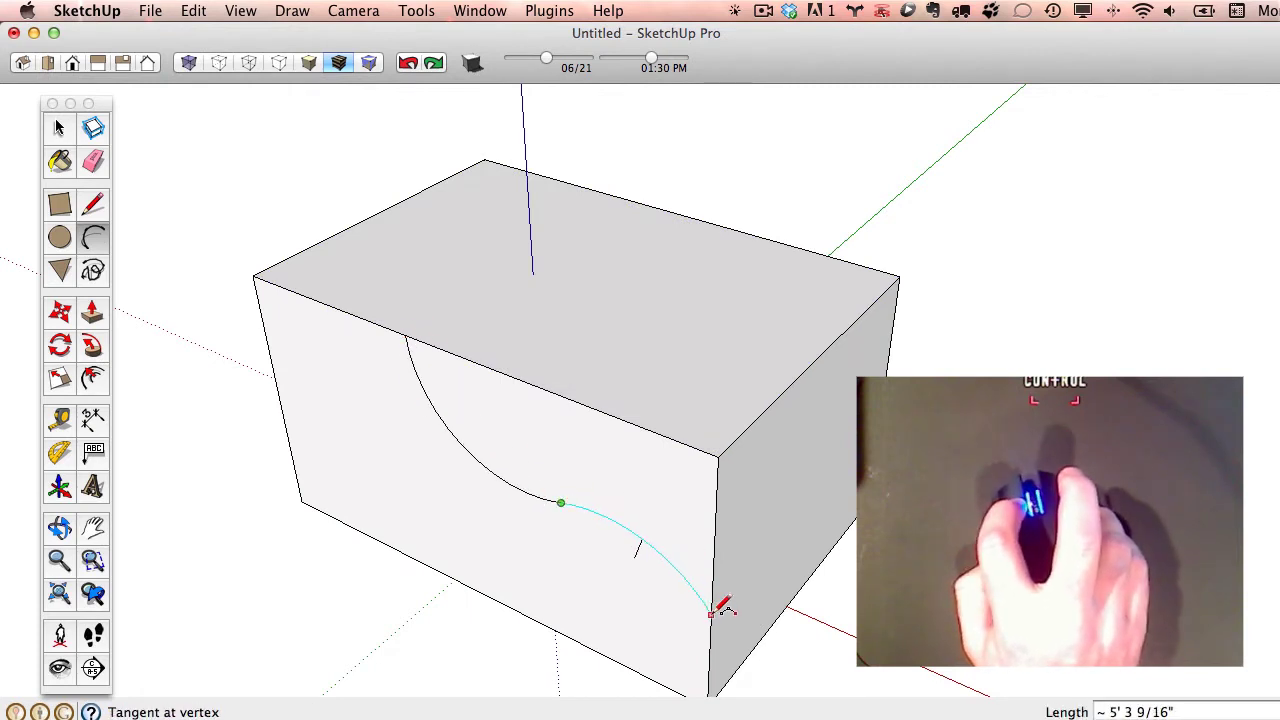
{"action": "left_click", "coordinate": [711, 612]}
{"action": "left_click", "coordinate": [716, 598]}
Push the face above the curve back to the box's rear.
{"action": "key", "text": "p"}
{"action": "left_click", "coordinate": [712, 565]}
{"action": "left_click", "coordinate": [541, 300]}
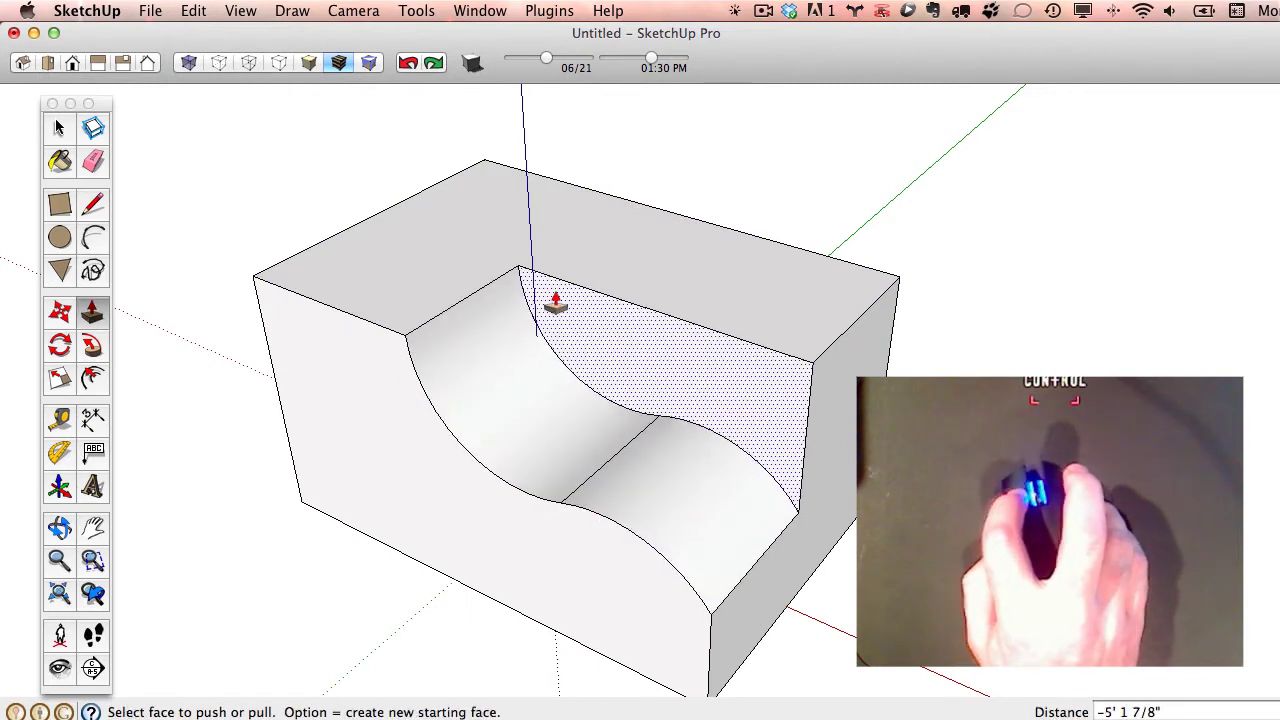
Raise the top, then push the upper-left face back and down about 4'5" into a step.
{"action": "left_click", "coordinate": [443, 209]}
{"action": "left_click", "coordinate": [457, 209]}
{"action": "left_click", "coordinate": [457, 209]}
{"action": "left_click", "coordinate": [402, 209]}
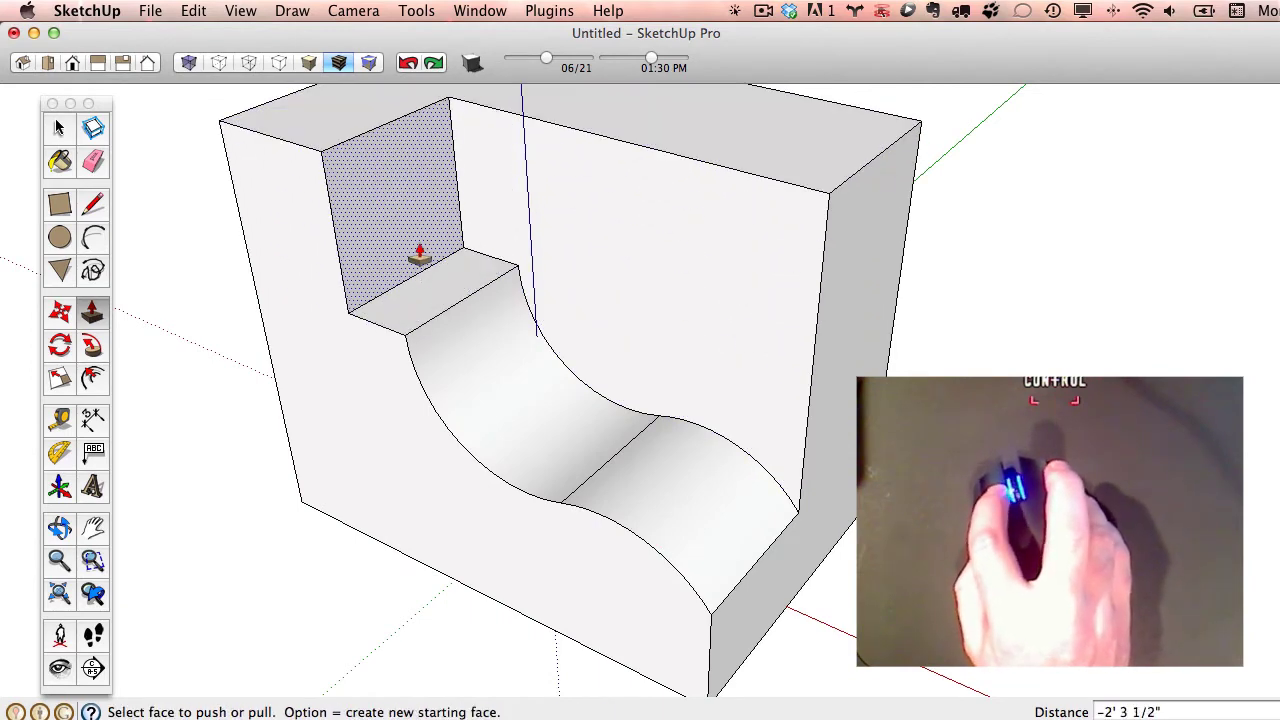
{"action": "left_click", "coordinate": [419, 265]}
{"action": "left_click", "coordinate": [434, 449]}
Pull the model's end face outward to lengthen it.
{"action": "middle_click_drag", "start_coordinate": [534, 357], "coordinate": [715, 366]}
{"action": "key", "text": "p"}
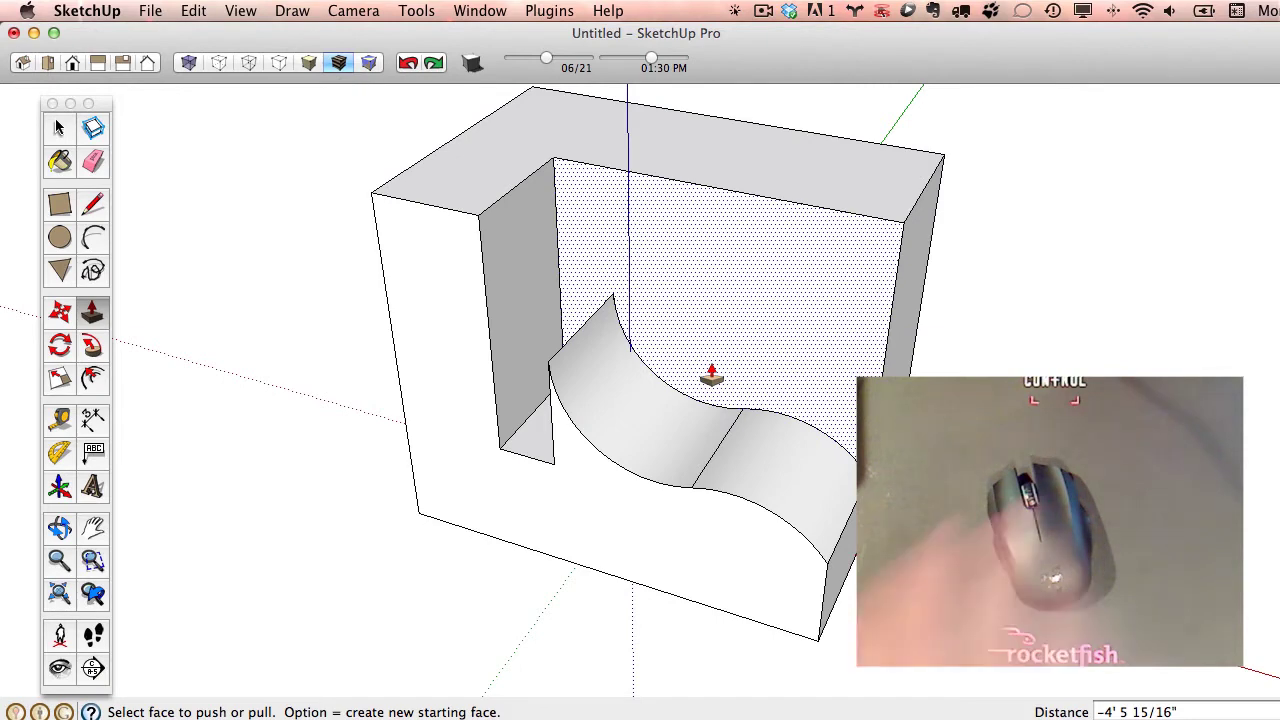
{"action": "middle_click_drag", "start_coordinate": [711, 375], "coordinate": [405, 347]}
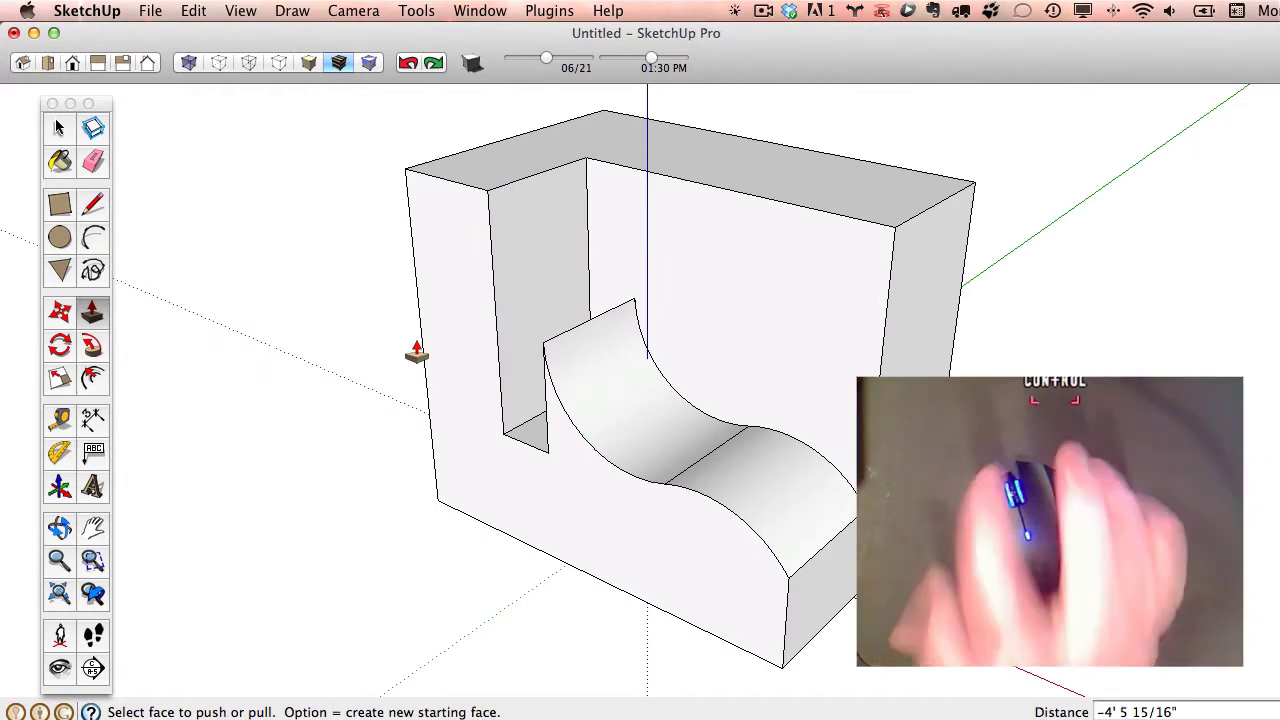
{"action": "middle_click_drag", "start_coordinate": [780, 371], "coordinate": [843, 423]}
{"action": "left_click_drag", "start_coordinate": [600, 571], "coordinate": [675, 570]}
{"action": "middle_click_drag", "start_coordinate": [675, 570], "coordinate": [654, 486]}
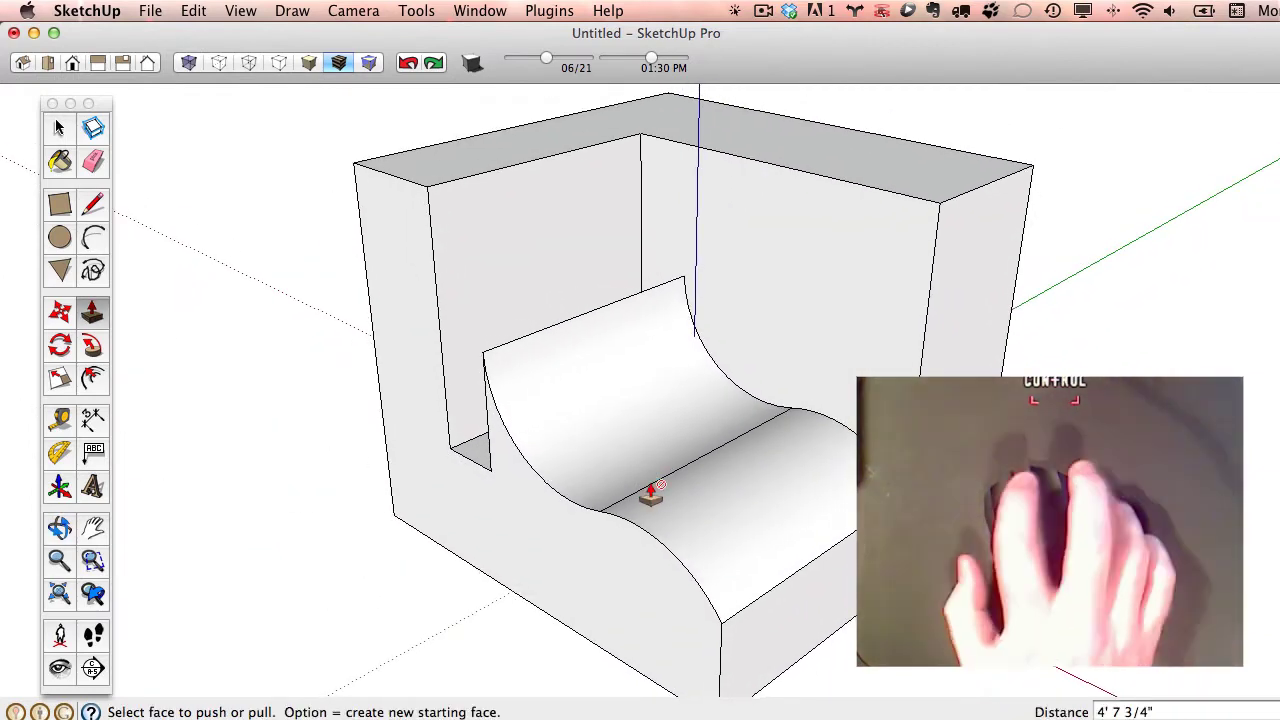
Start a new blank model and close the earlier one without saving.
{"action": "left_click", "coordinate": [150, 10]}
{"action": "left_click", "coordinate": [155, 37]}
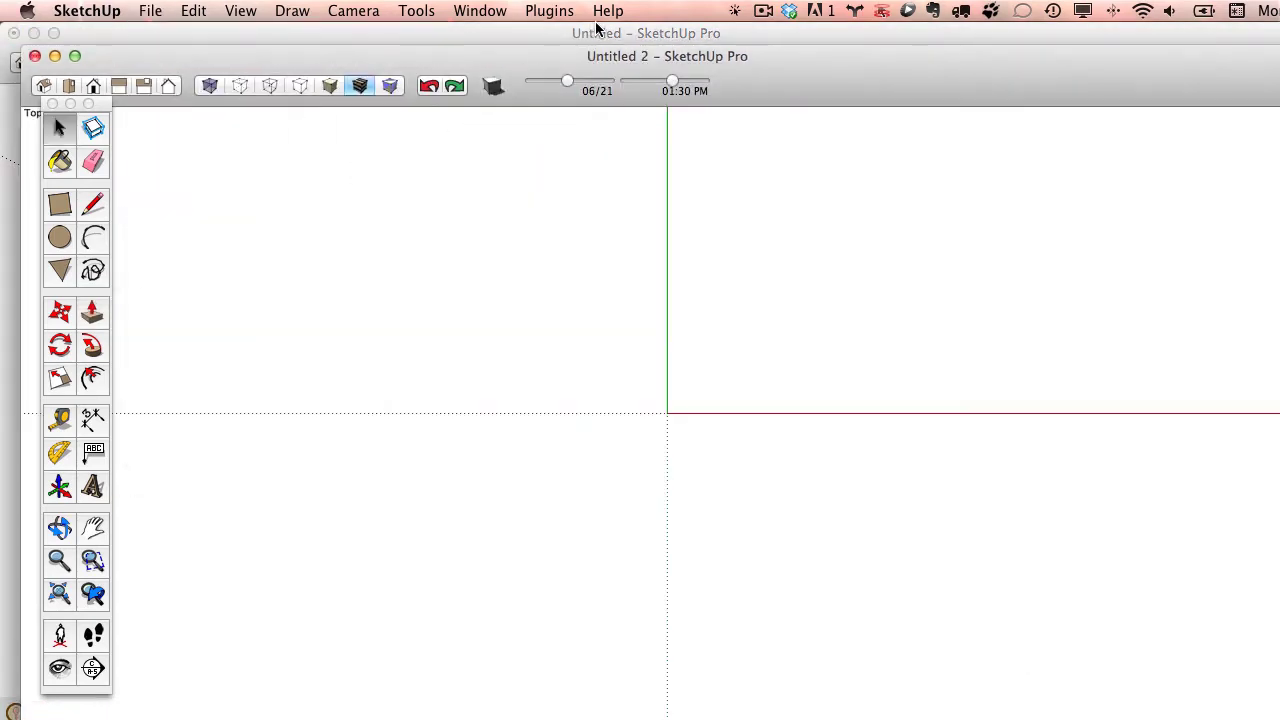
{"action": "left_click", "coordinate": [595, 31]}
{"action": "key", "text": "super+w"}
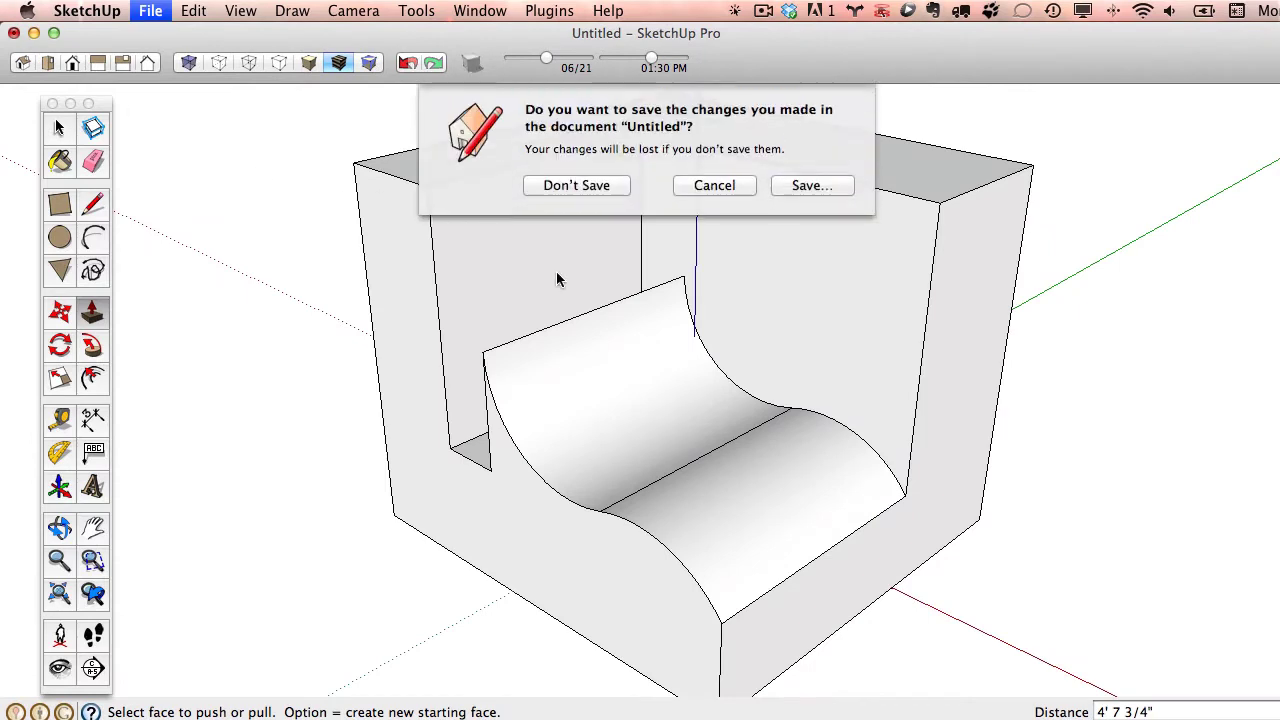
{"action": "left_click", "coordinate": [580, 188]}
{"action": "left_click_drag", "start_coordinate": [824, 82], "coordinate": [808, 46]}
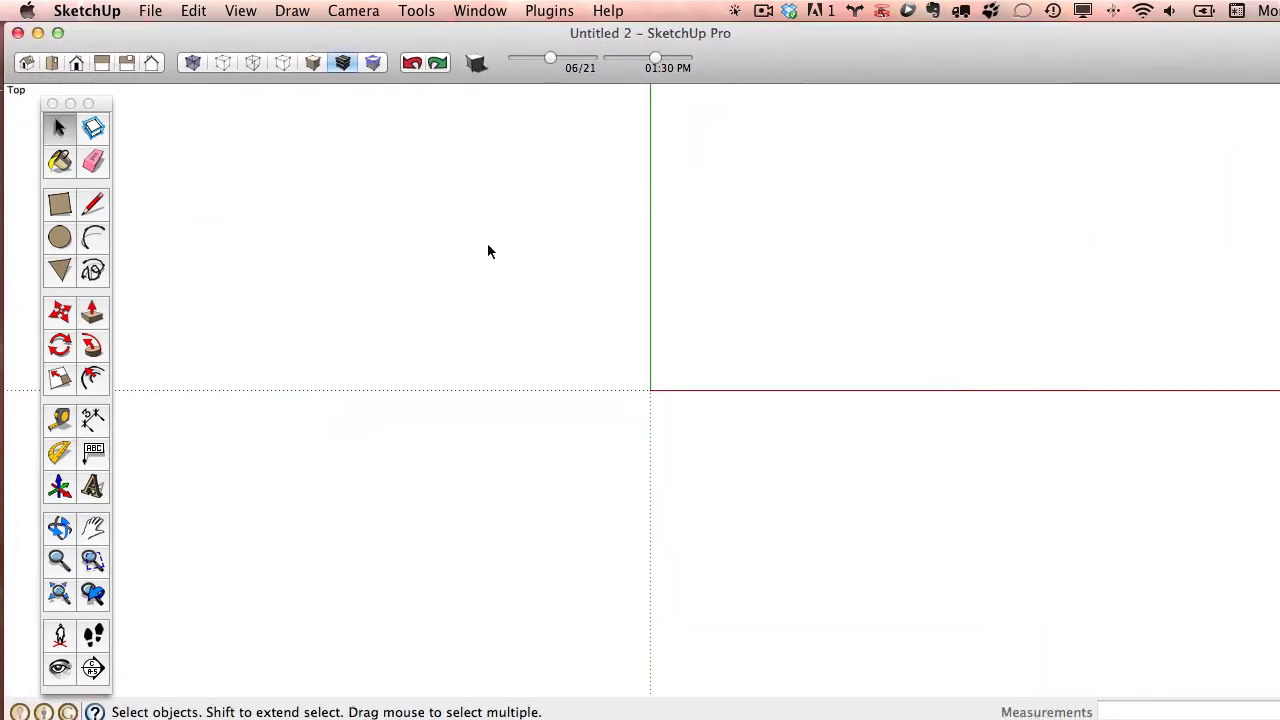
Draw four lines into a closed rectangular face around the origin.
{"action": "left_click", "coordinate": [93, 205]}
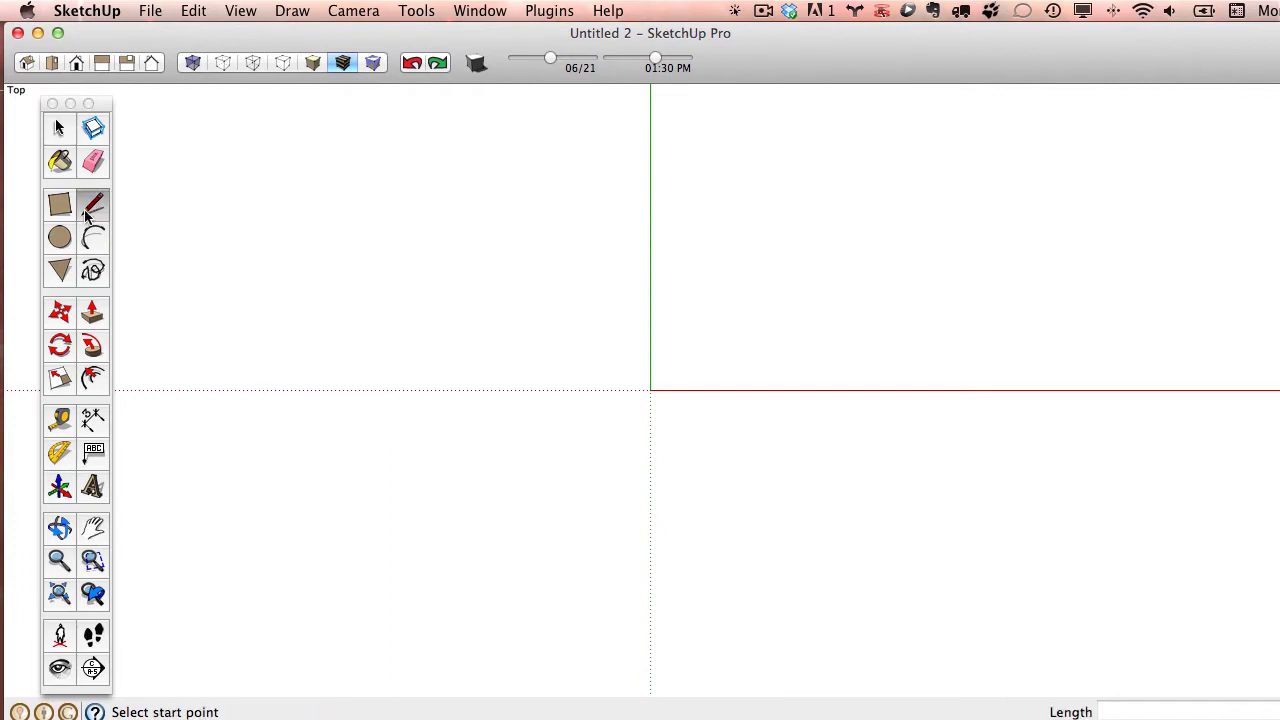
{"action": "left_click", "coordinate": [419, 259]}
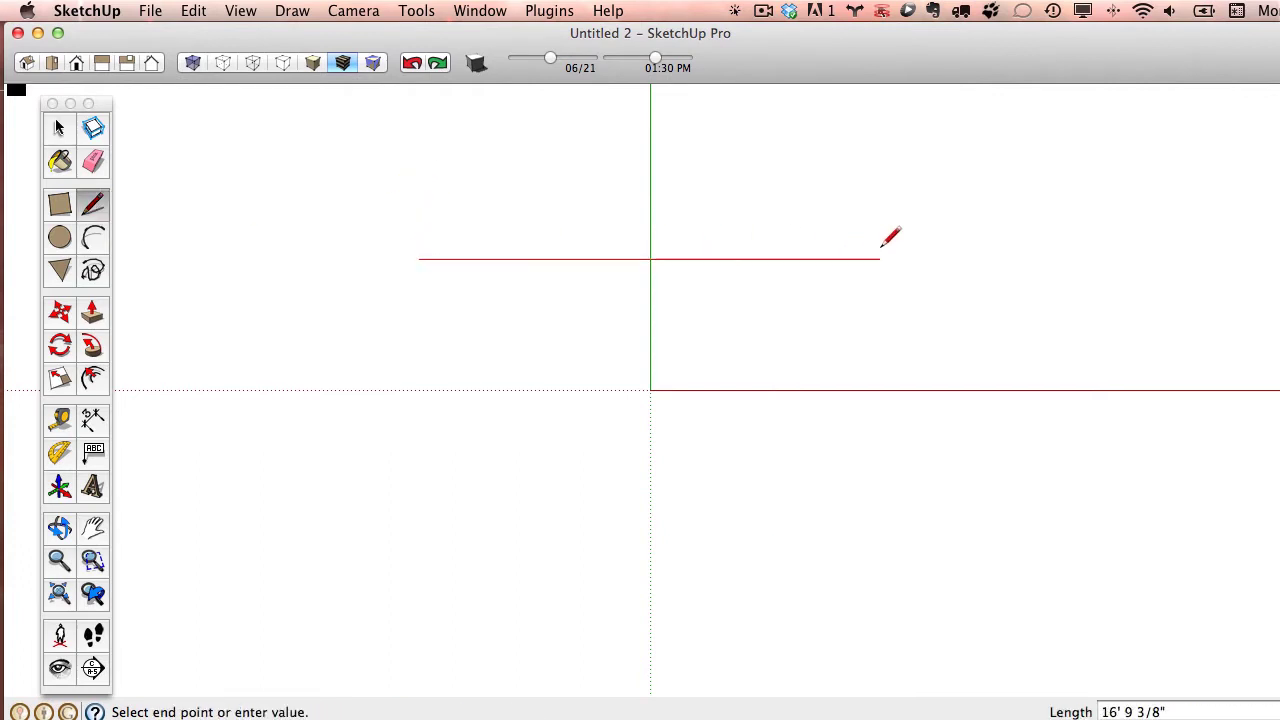
{"action": "left_click", "coordinate": [879, 259]}
{"action": "left_click", "coordinate": [879, 547]}
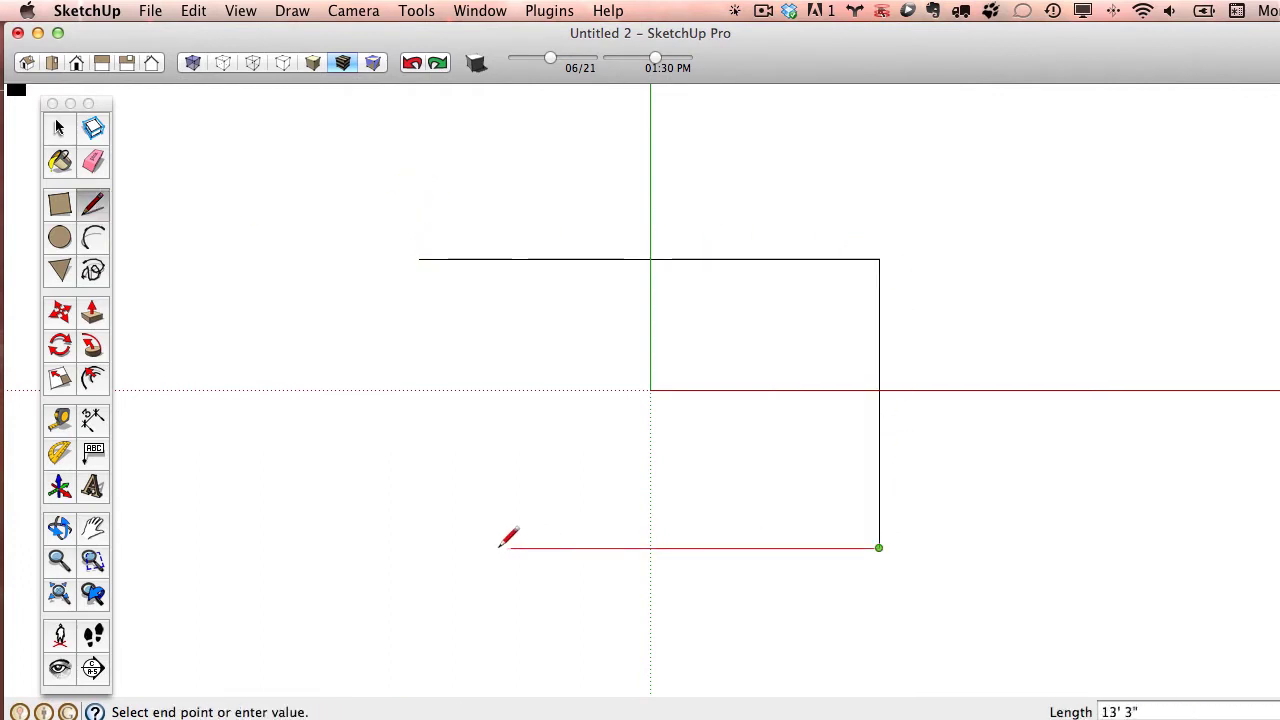
{"action": "left_click", "coordinate": [419, 547]}
{"action": "left_click", "coordinate": [419, 259]}
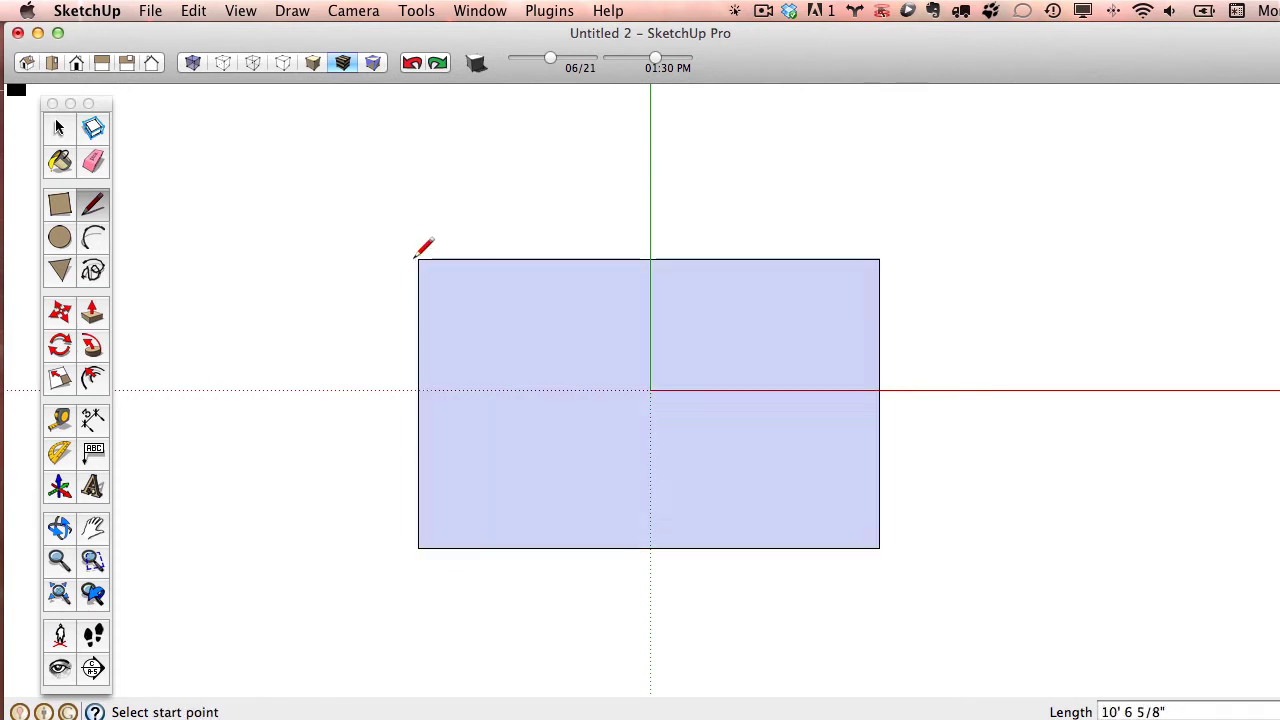
{"action": "left_click", "coordinate": [489, 14]}
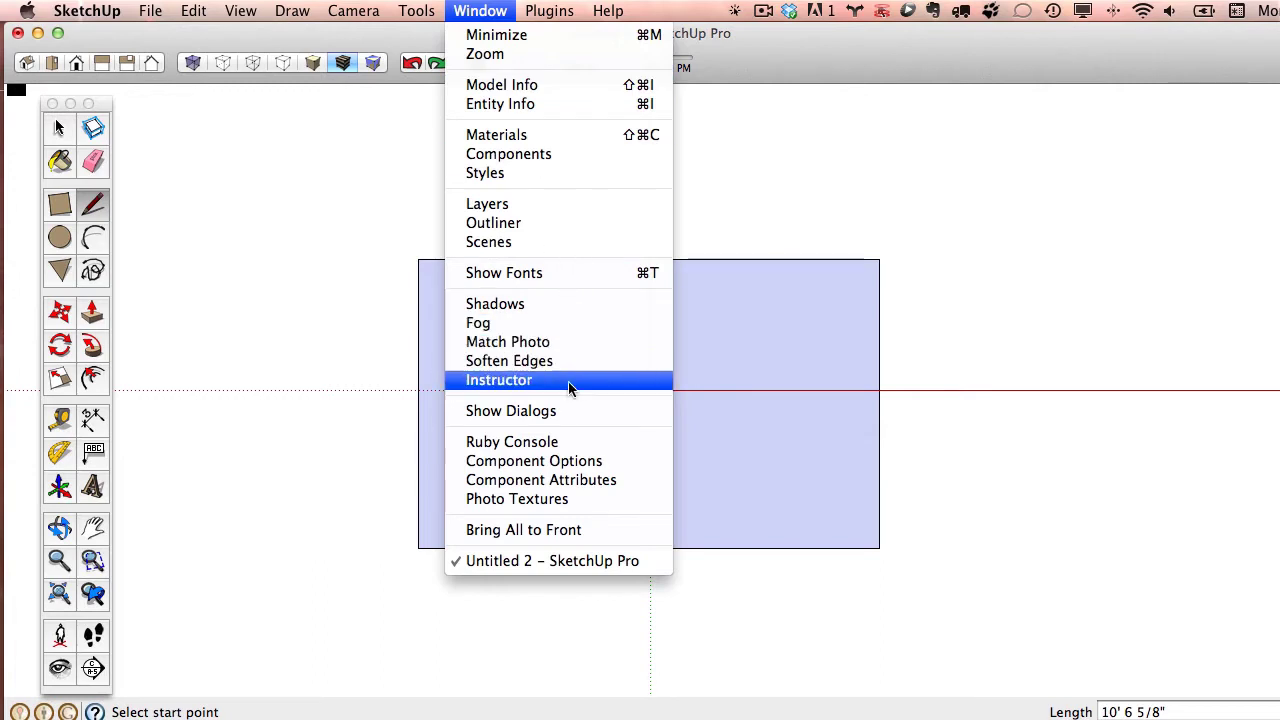
In Model Info Units, set lengths to Decimal Feet and disable length snapping.
{"action": "left_click", "coordinate": [535, 85]}
{"action": "left_click", "coordinate": [477, 380]}
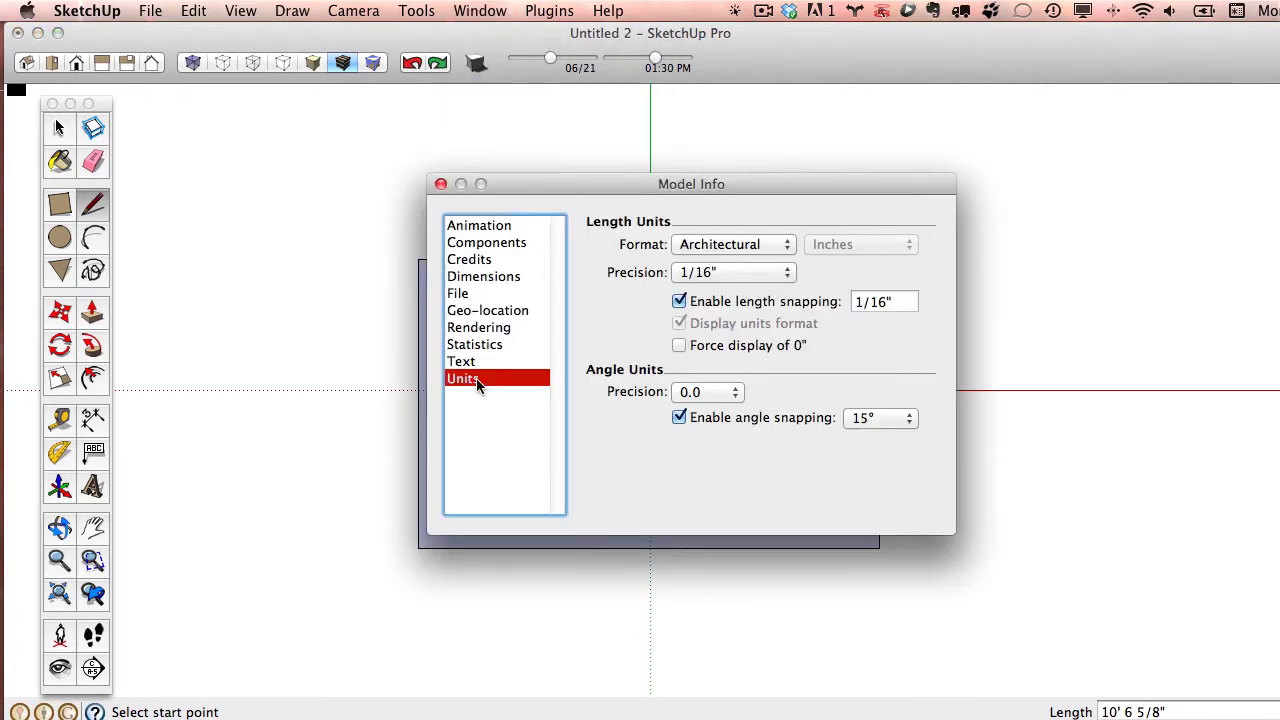
{"action": "left_click", "coordinate": [733, 246]}
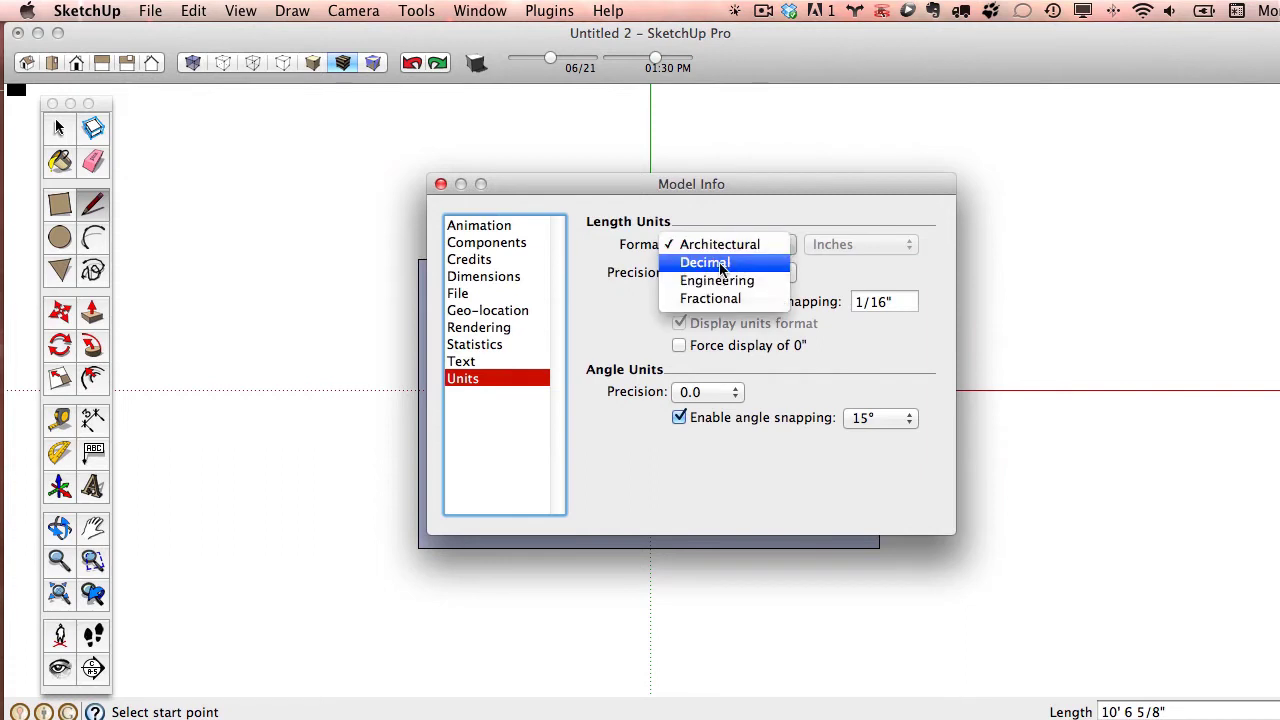
{"action": "left_click", "coordinate": [717, 264]}
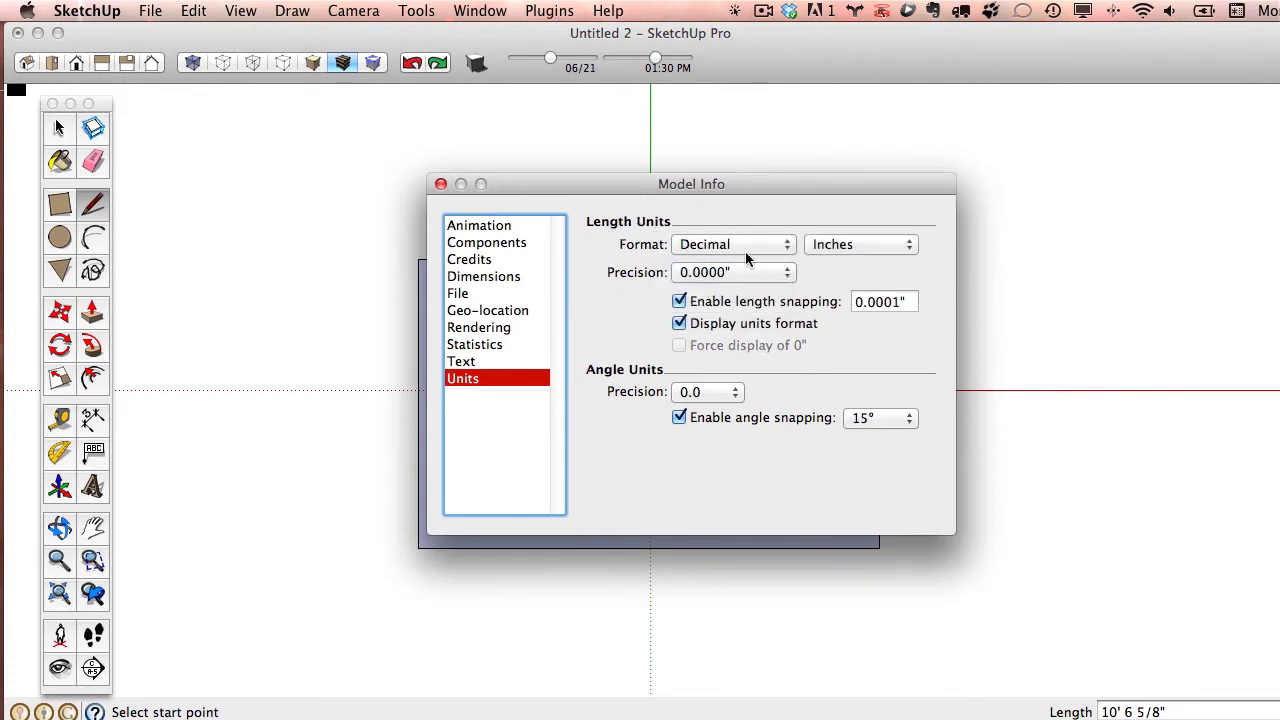
{"action": "left_click", "coordinate": [853, 243]}
{"action": "left_click", "coordinate": [855, 263]}
{"action": "left_click", "coordinate": [697, 304]}
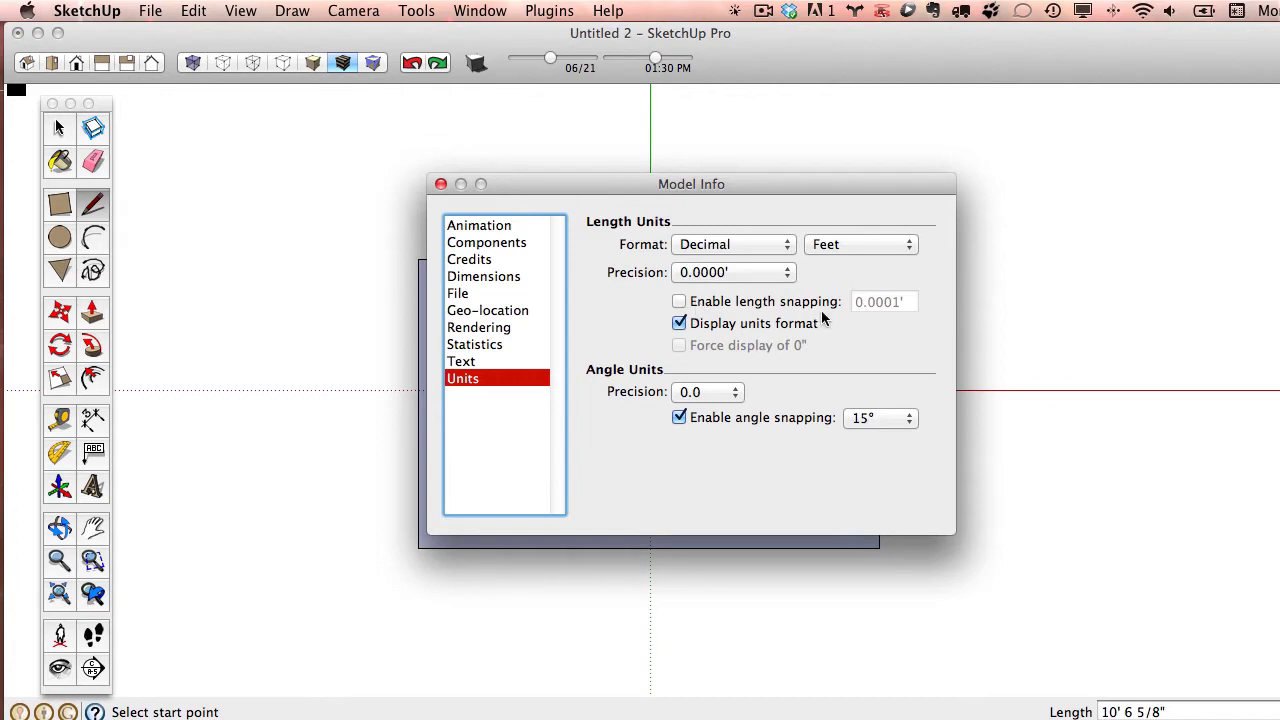
{"action": "left_click_drag", "start_coordinate": [694, 178], "coordinate": [906, 190]}
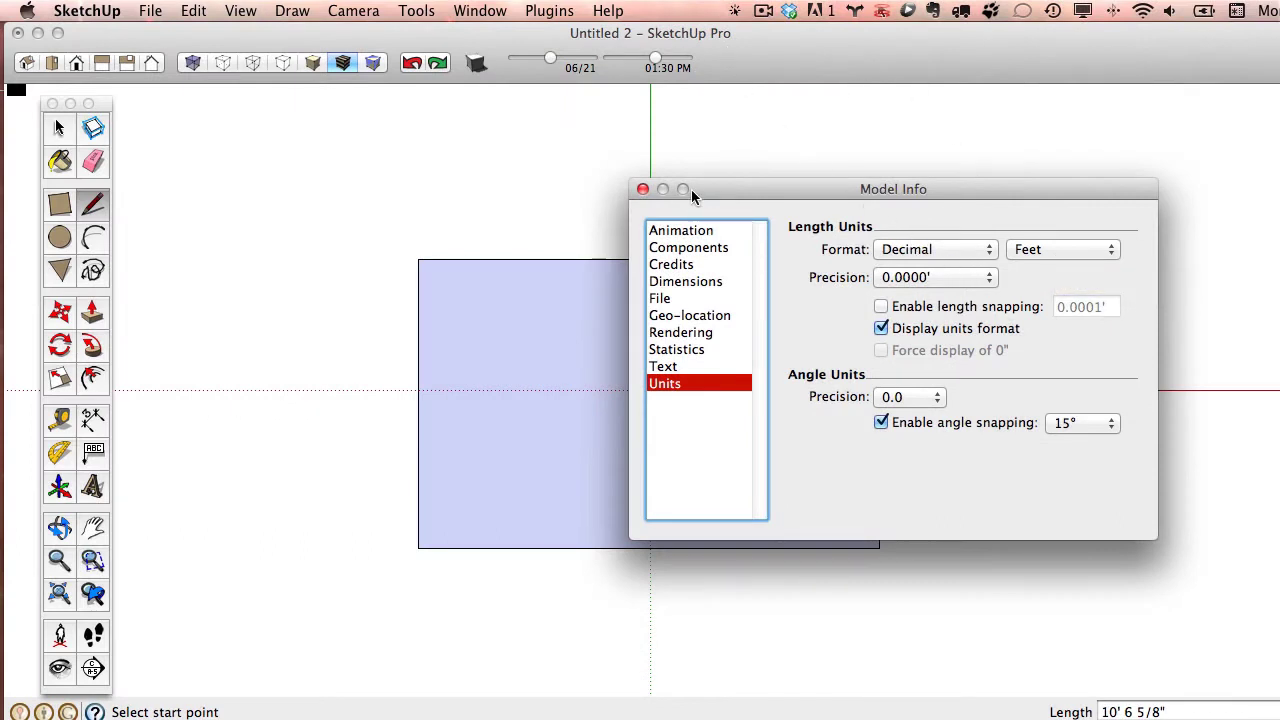
{"action": "left_click", "coordinate": [642, 189]}
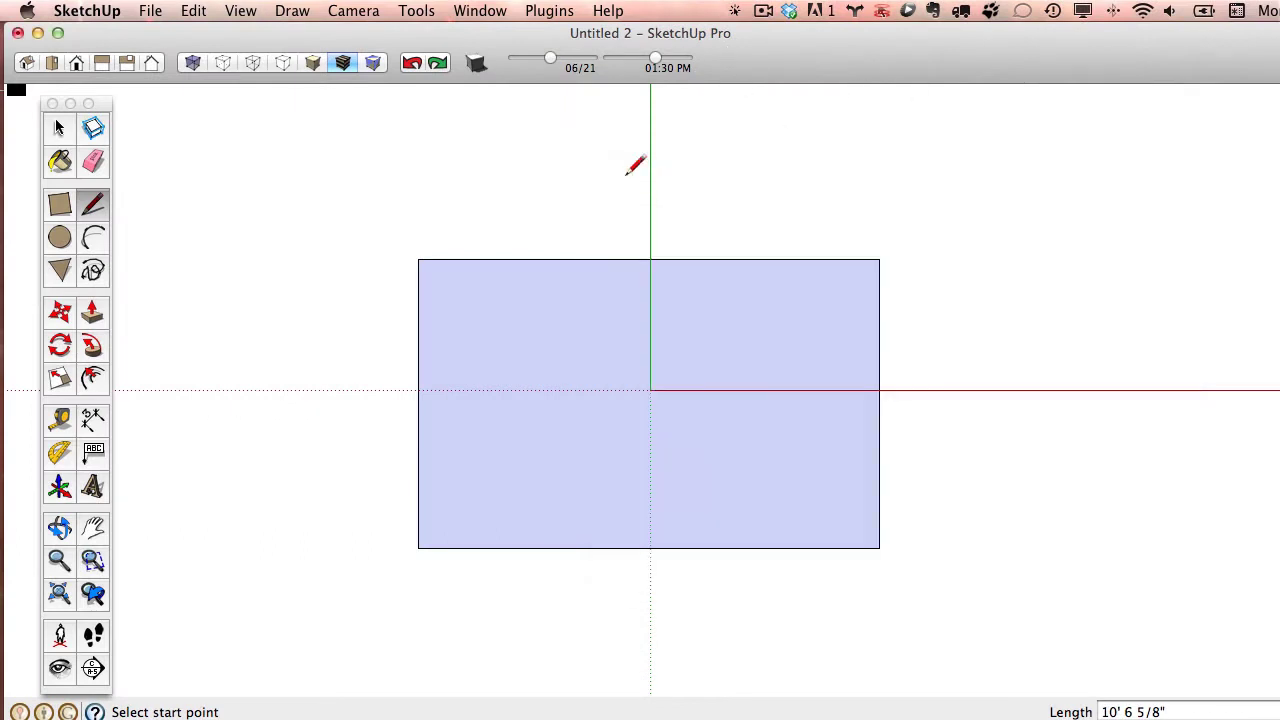
{"action": "left_click", "coordinate": [152, 10]}
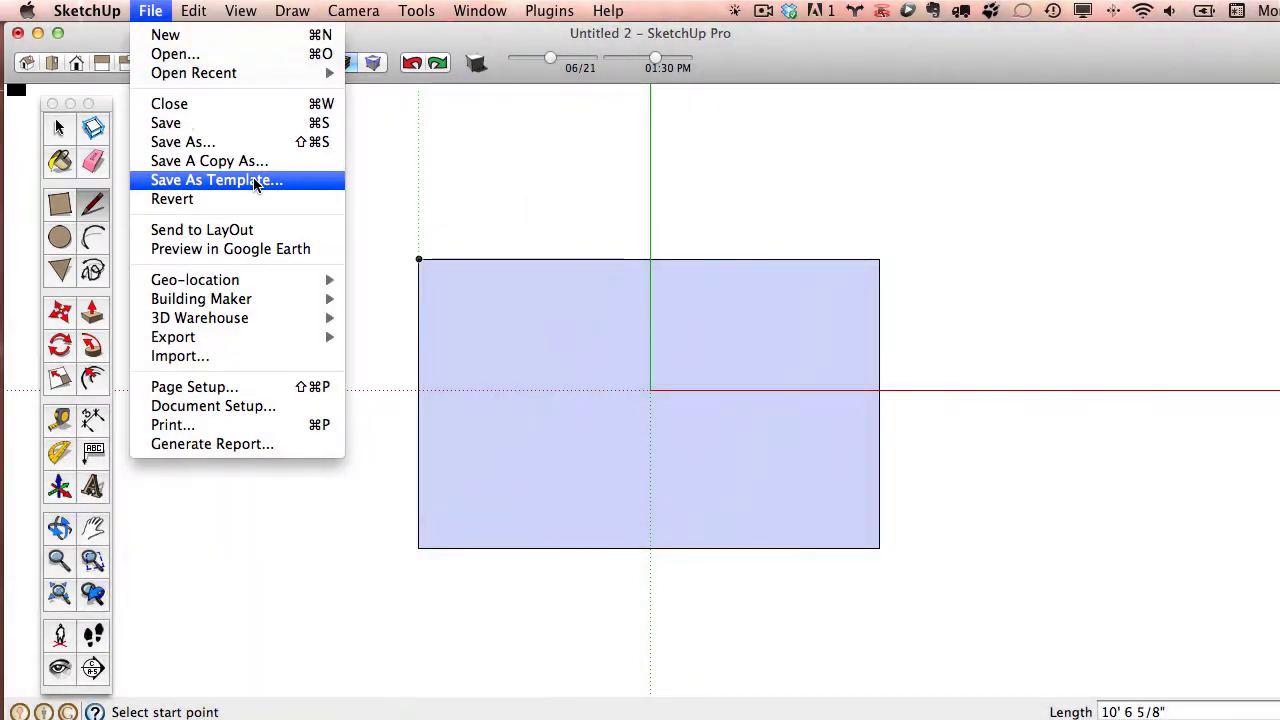
{"action": "left_click", "coordinate": [255, 181]}
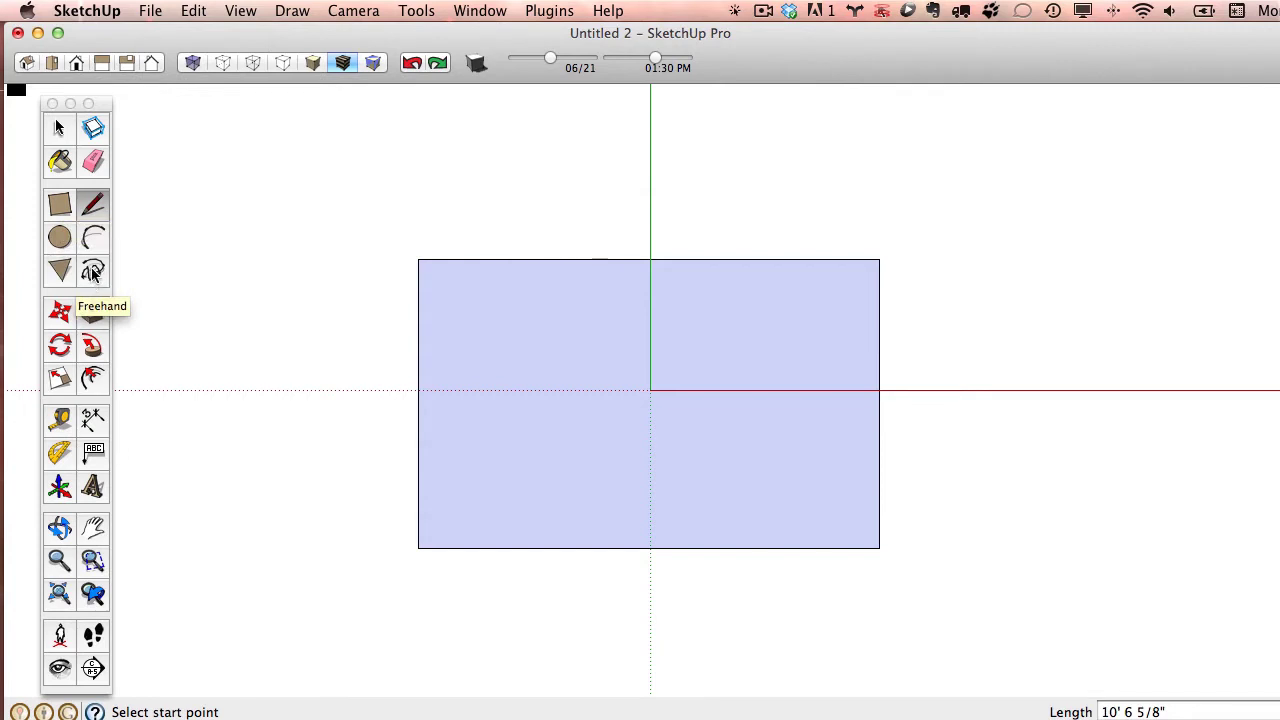
Draw a 4.3746' by 10.5521' rectangle left of the large one, aligned top and bottom.
{"action": "left_click", "coordinate": [60, 206]}
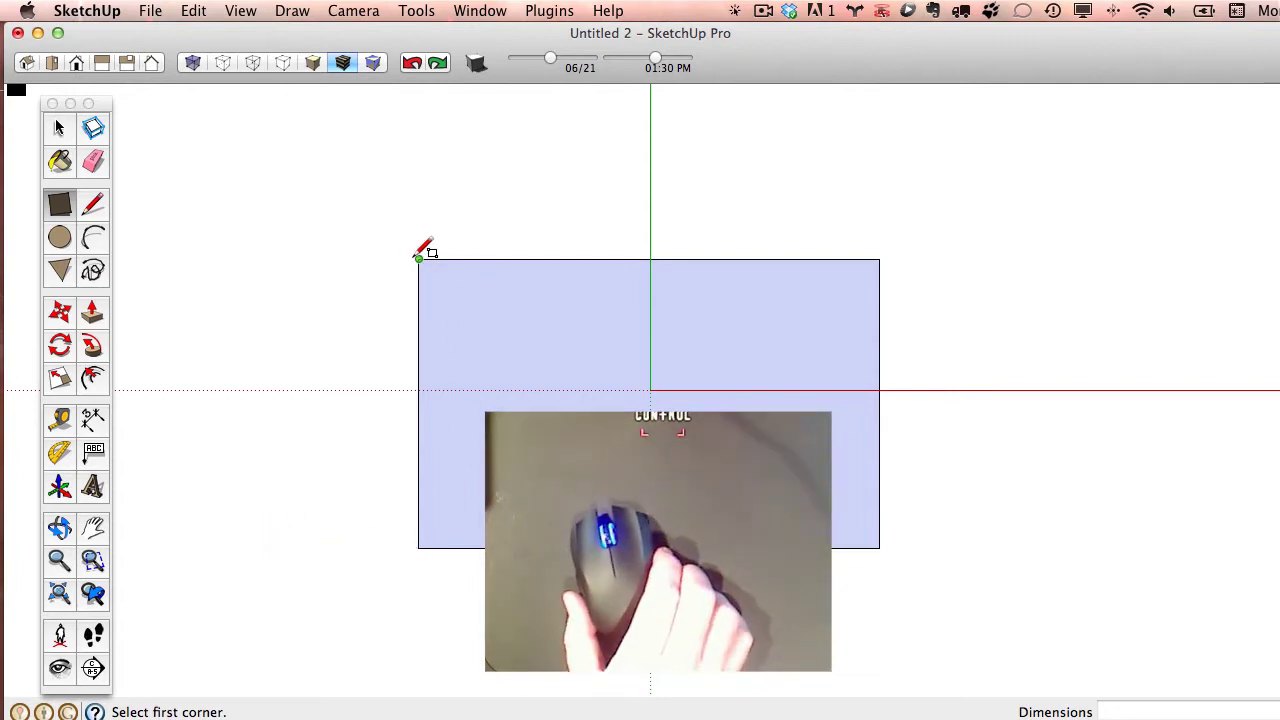
{"action": "left_click", "coordinate": [242, 259]}
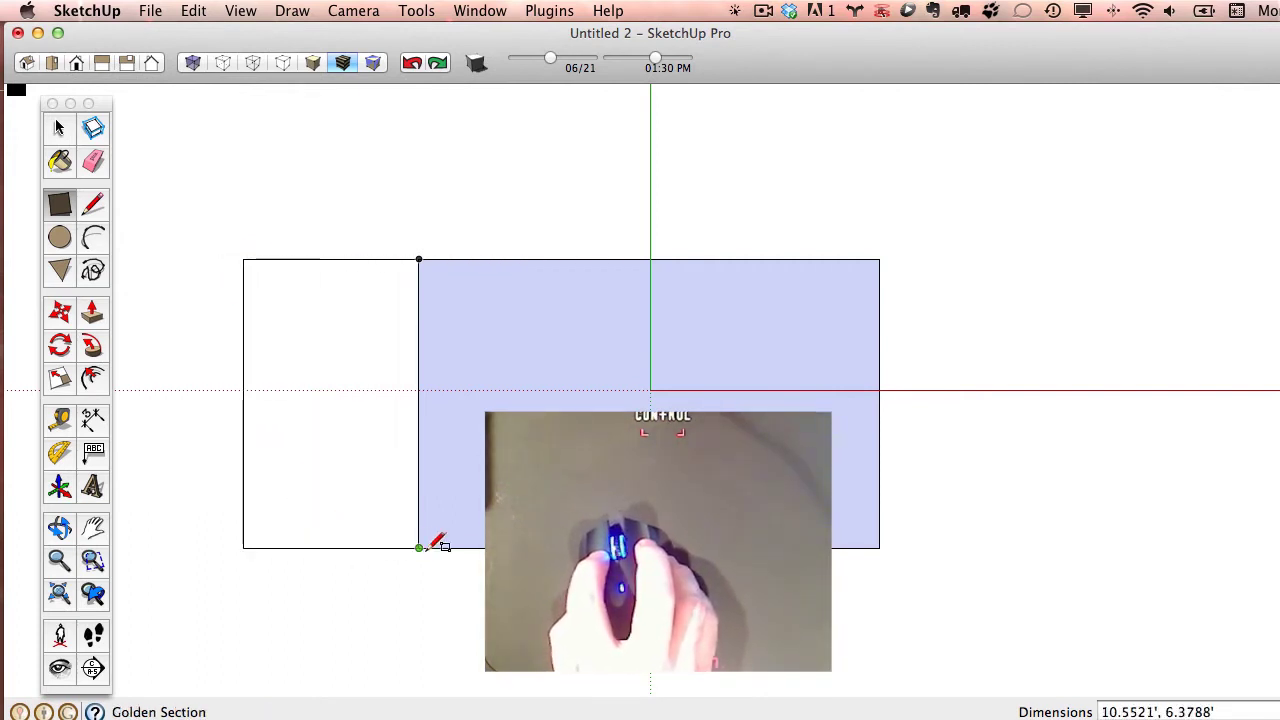
{"action": "left_click", "coordinate": [363, 547]}
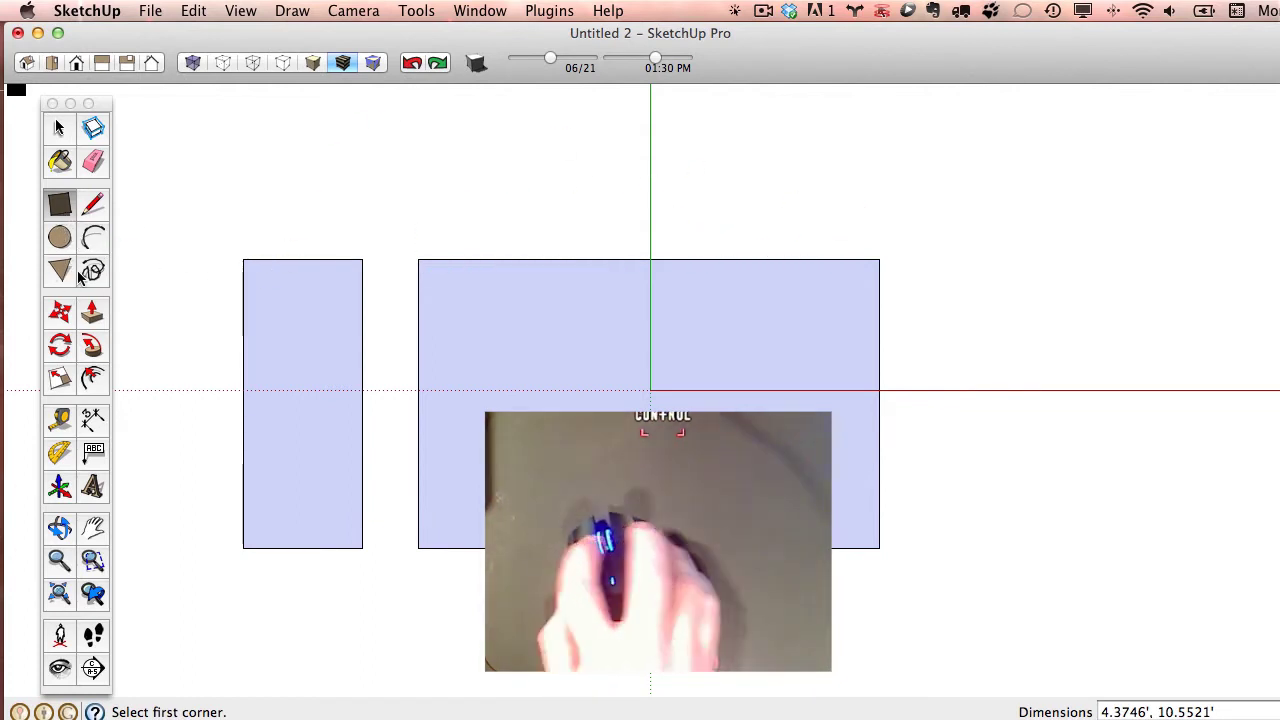
Draw an 8.7548' by 10.5521' rectangle right of the large one, matching its height.
{"action": "left_click", "coordinate": [879, 259]}
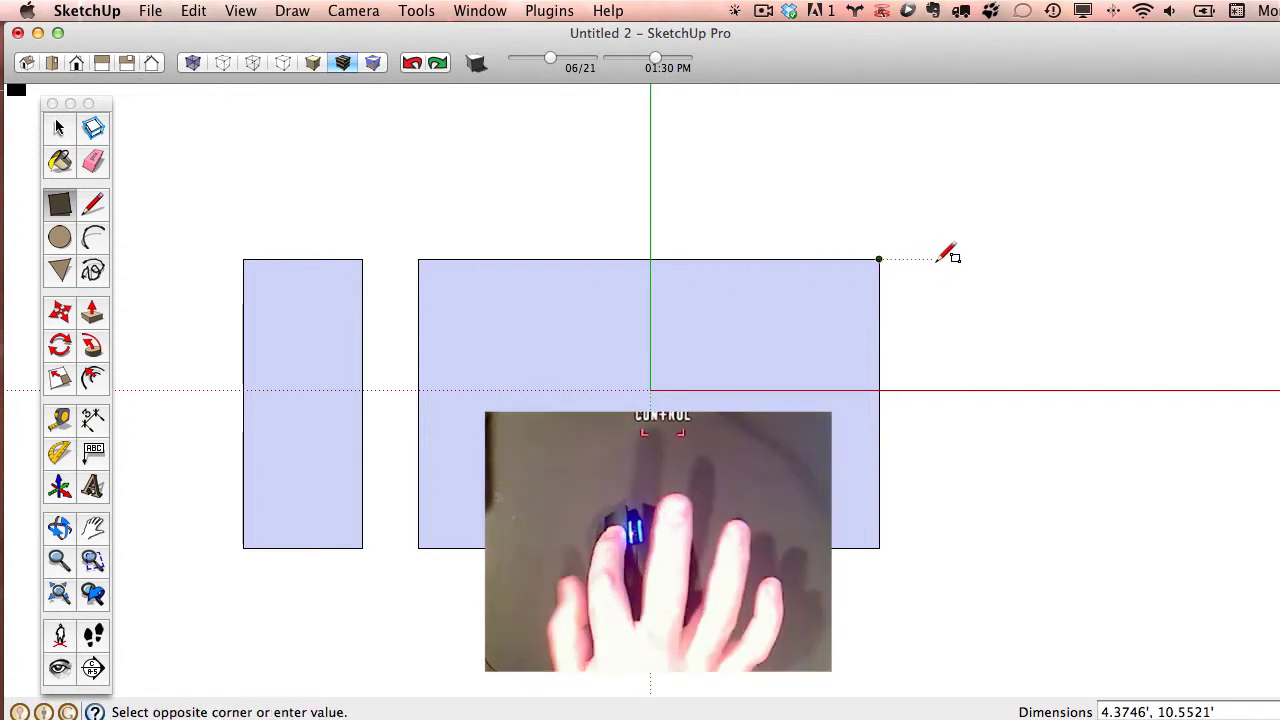
{"action": "left_click", "coordinate": [935, 259]}
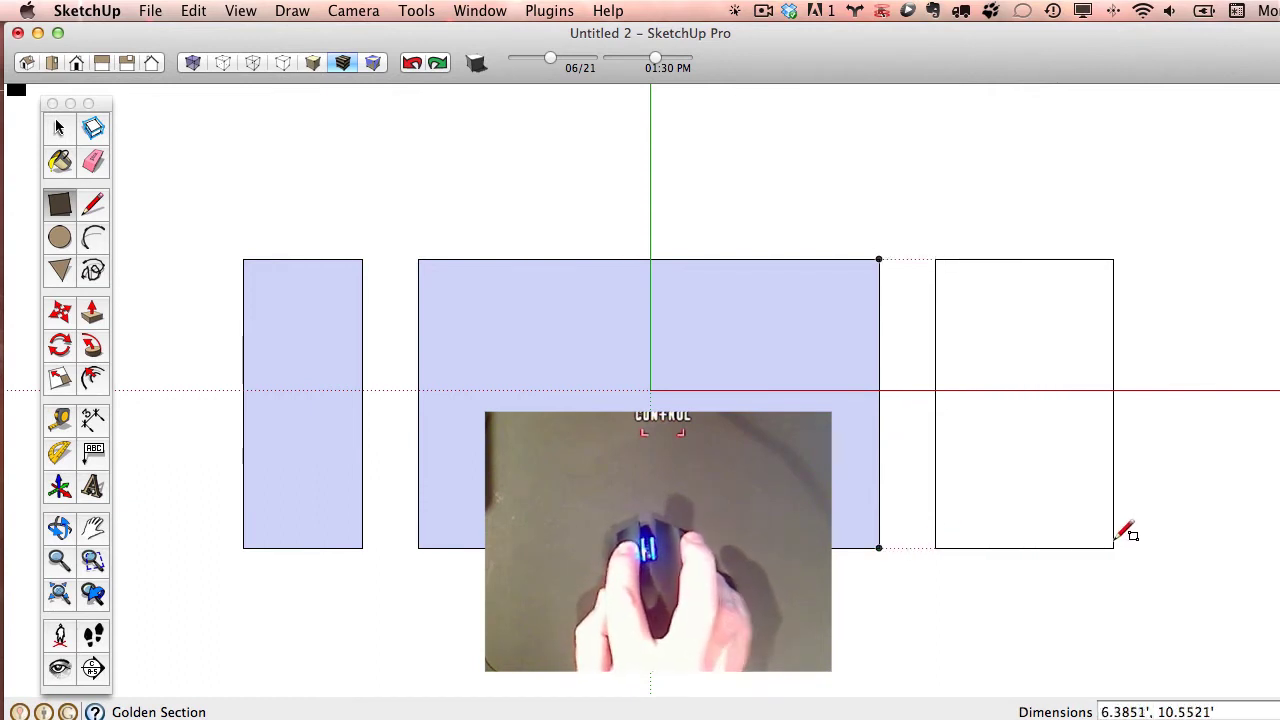
{"action": "left_click", "coordinate": [1181, 547]}
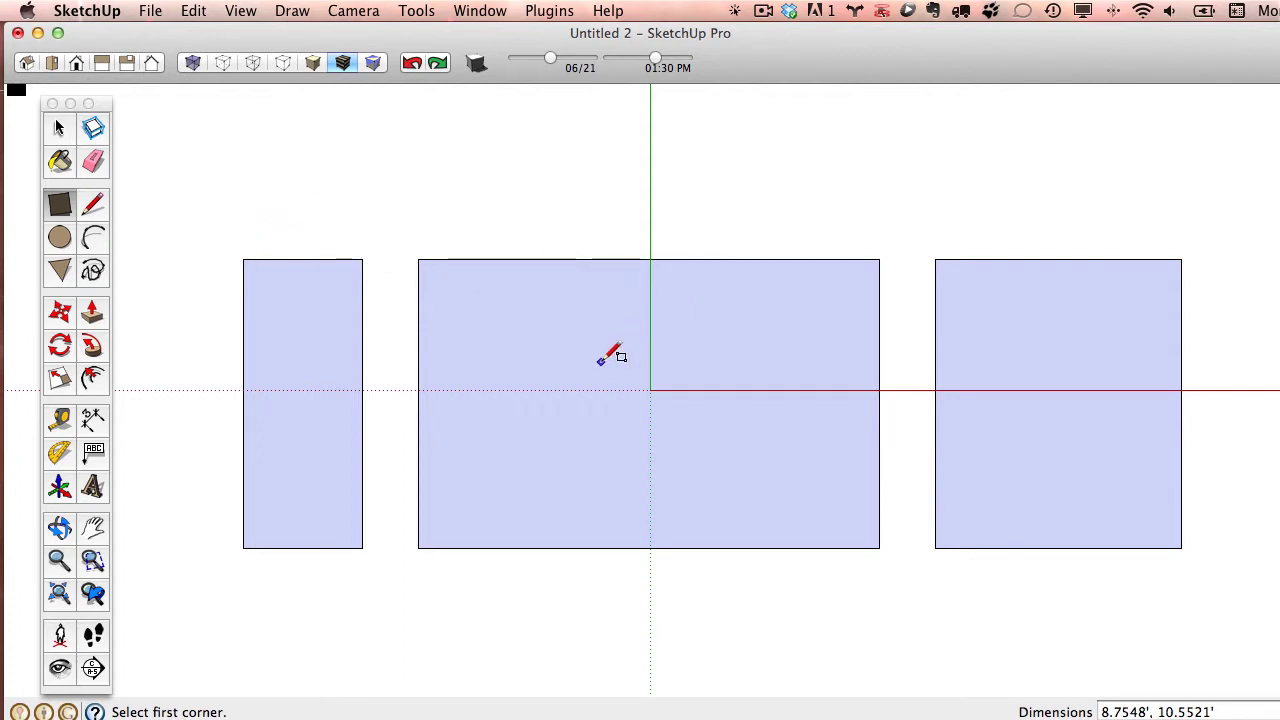
Open and close the Paint Bucket colour picker, returning to Select.
{"action": "left_click", "coordinate": [59, 161]}
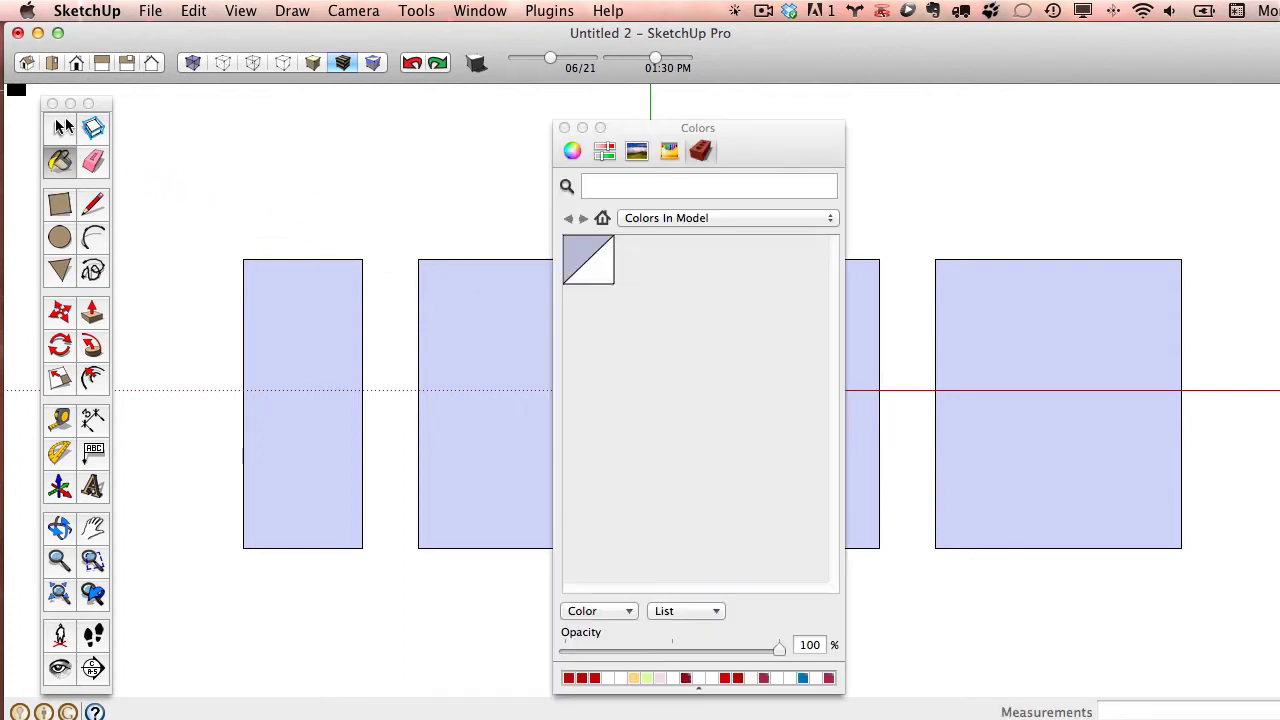
{"action": "left_click", "coordinate": [59, 126]}
{"action": "left_click", "coordinate": [564, 128]}
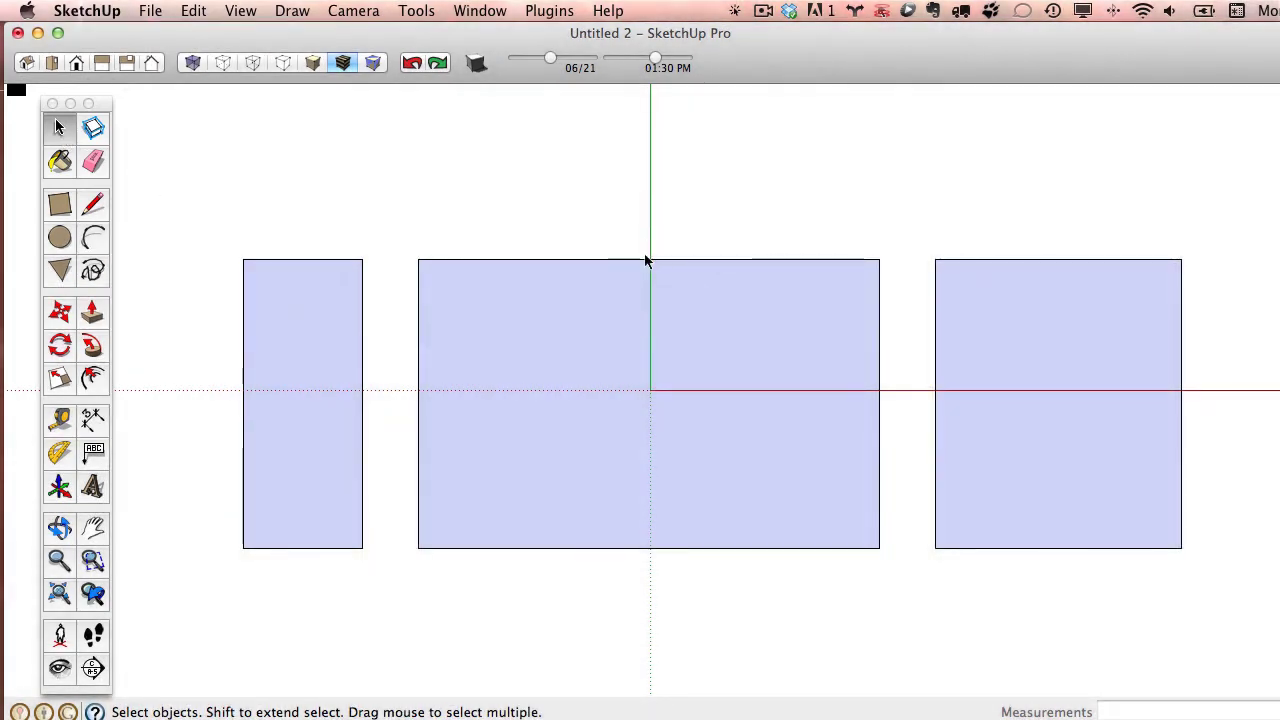
Select the middle rectangle's edge and face, then bring the blank Chrome window forward.
{"action": "left_click", "coordinate": [640, 259]}
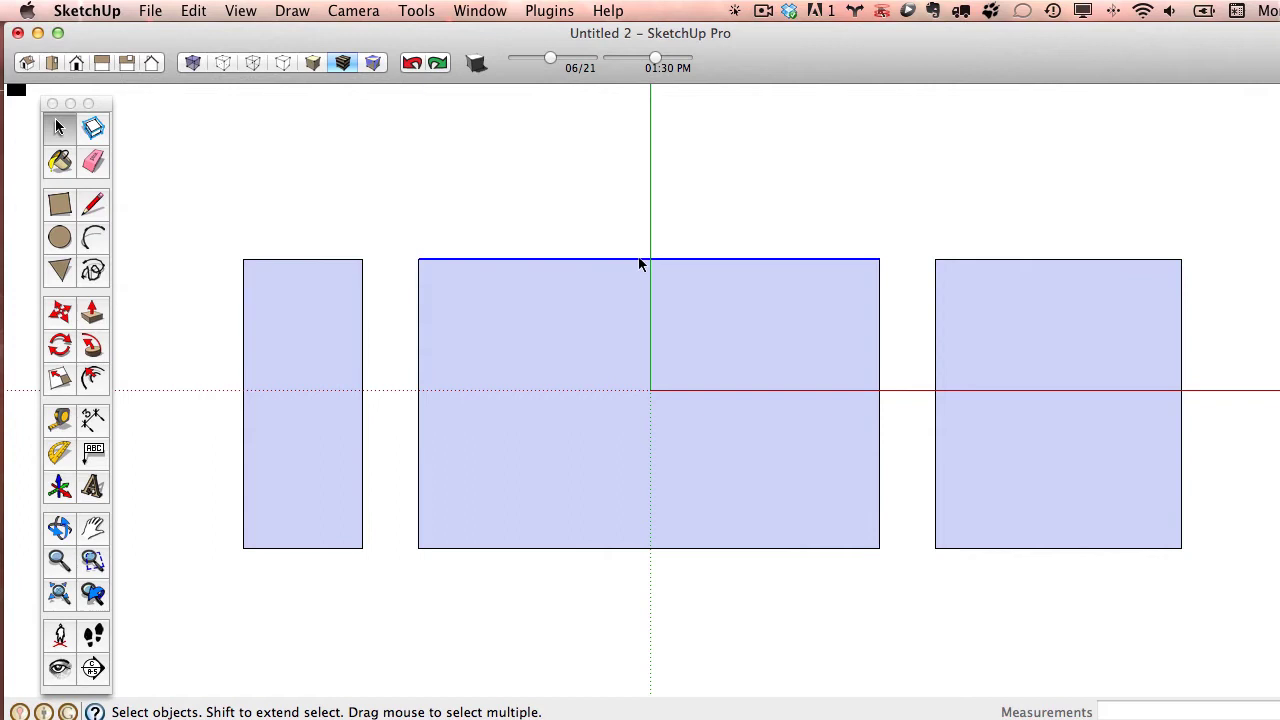
{"action": "left_click", "coordinate": [747, 332]}
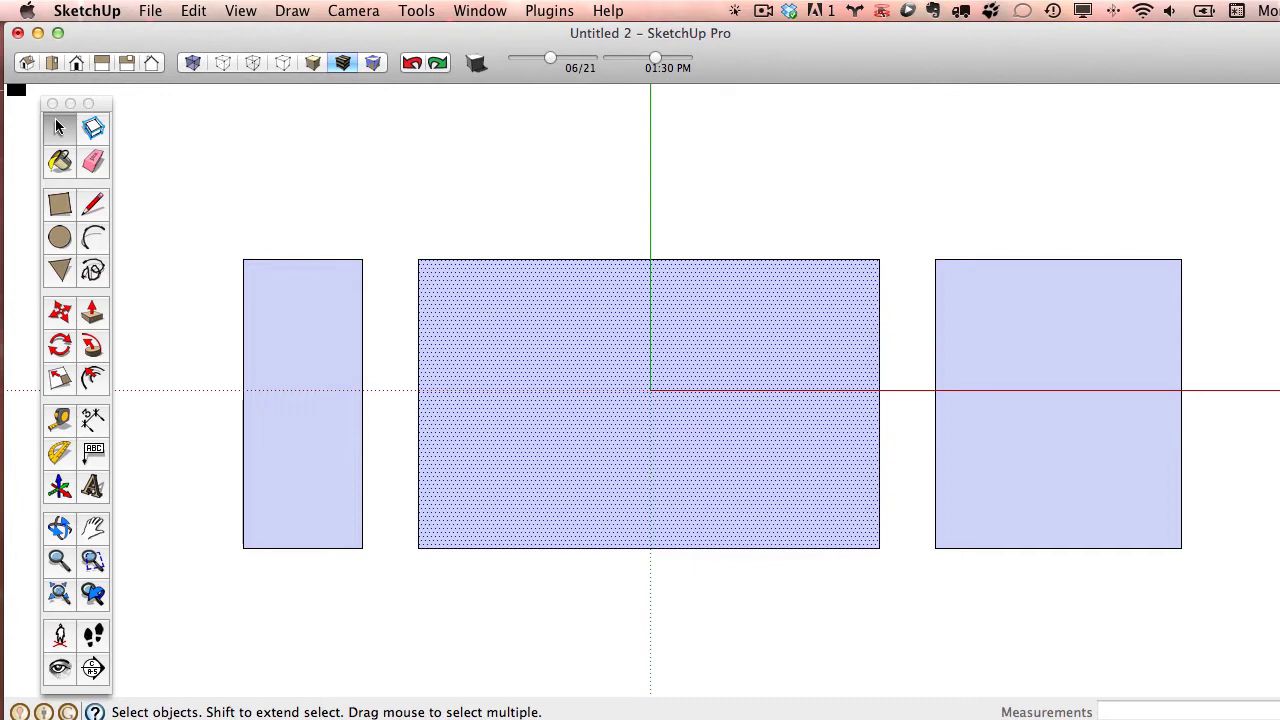
{"action": "mouse_move", "coordinate": [914, 660]}
{"action": "left_mouse_down"}
{"action": "mouse_move", "coordinate": [880, 83]}
{"action": "mouse_move", "coordinate": [825, 31]}
{"action": "left_mouse_up"}
{"action": "left_click", "coordinate": [837, 73]}
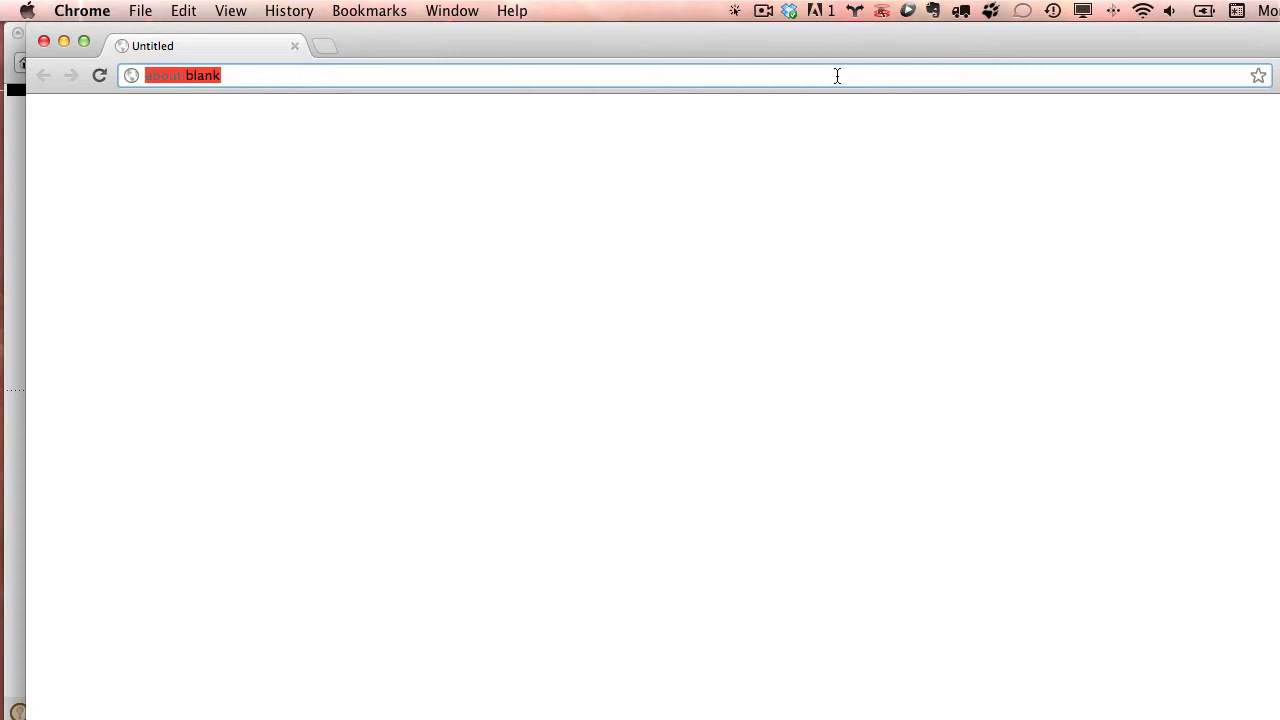
Search for 'blackhawk sketchup model' and start reading the Making of Black Hawk article.
{"action": "type", "text": "bla"}
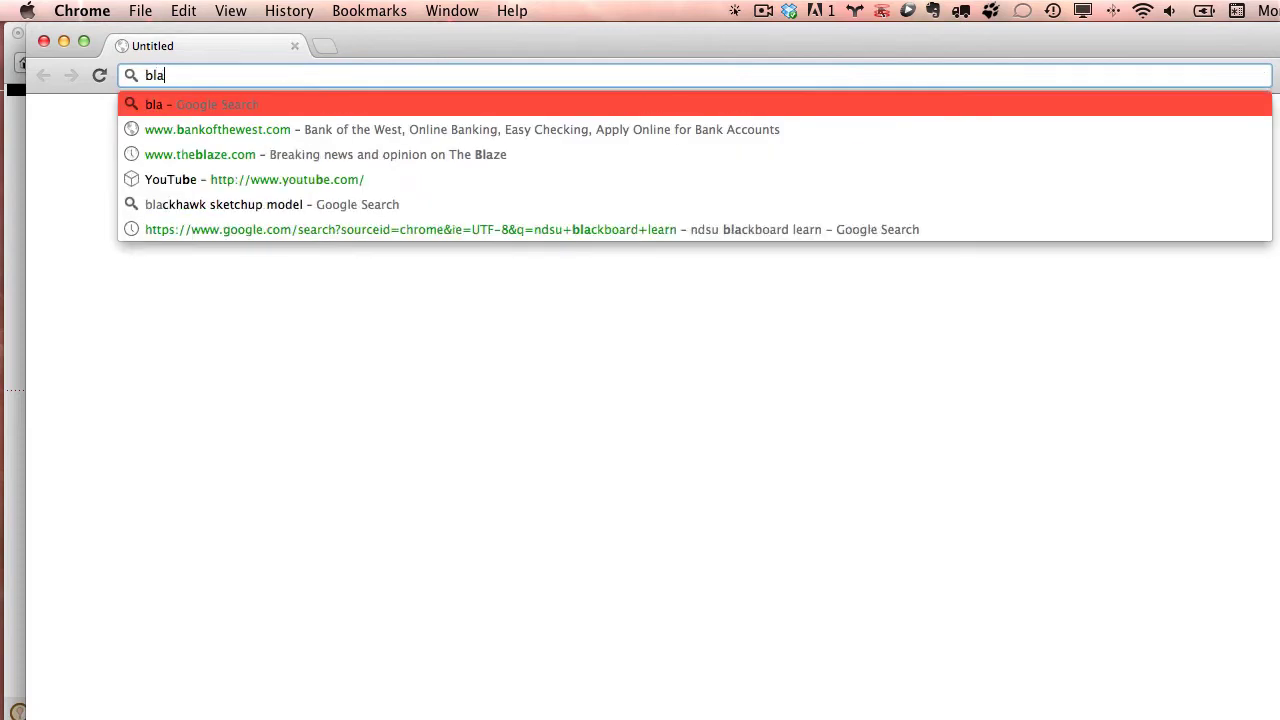
{"action": "type", "text": "ckhawk sk"}
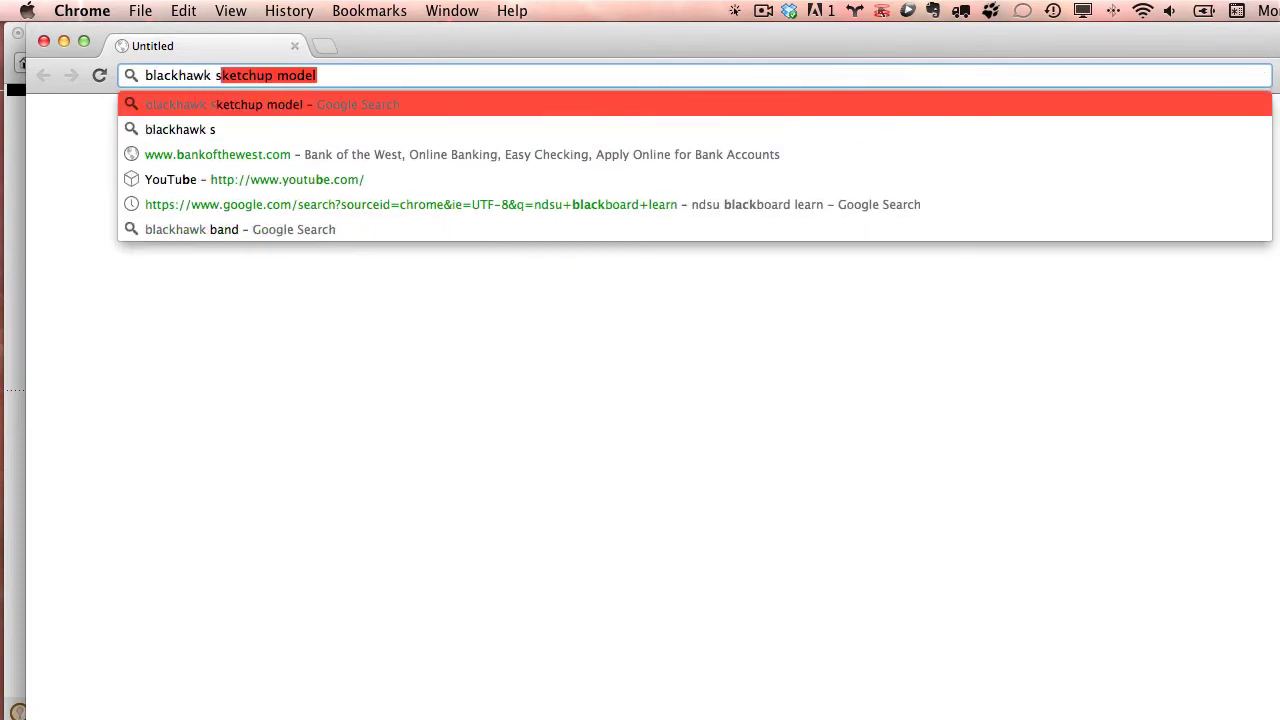
{"action": "key", "text": "Return"}
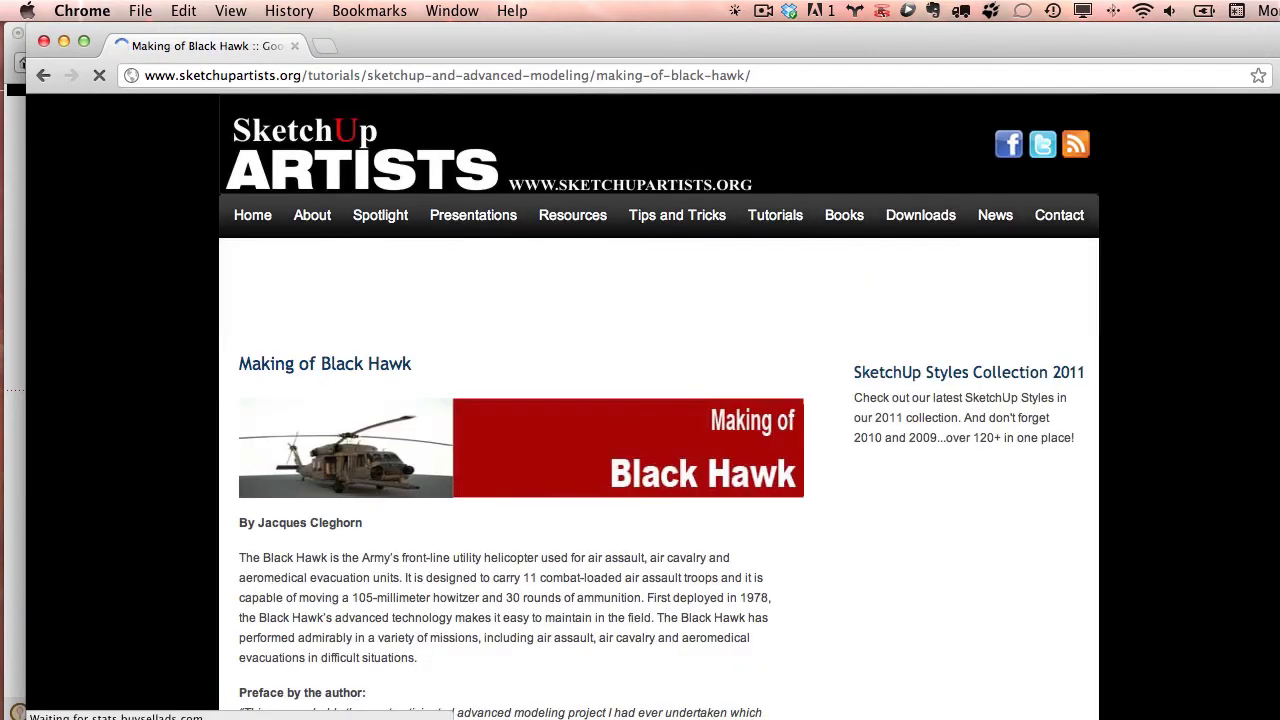
{"action": "scroll", "coordinate": [660, 400], "scroll_direction": "down", "scroll_amount": 15}
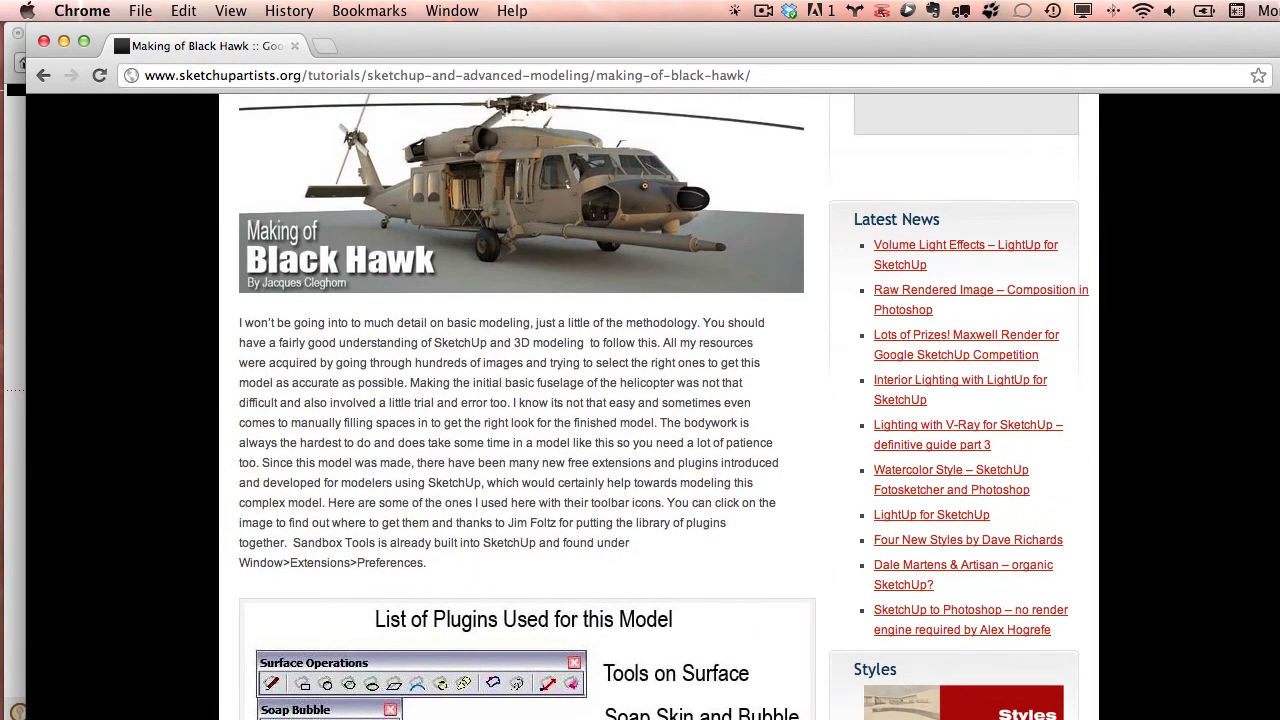
{"action": "scroll", "coordinate": [527, 400], "scroll_direction": "down", "scroll_amount": 20}
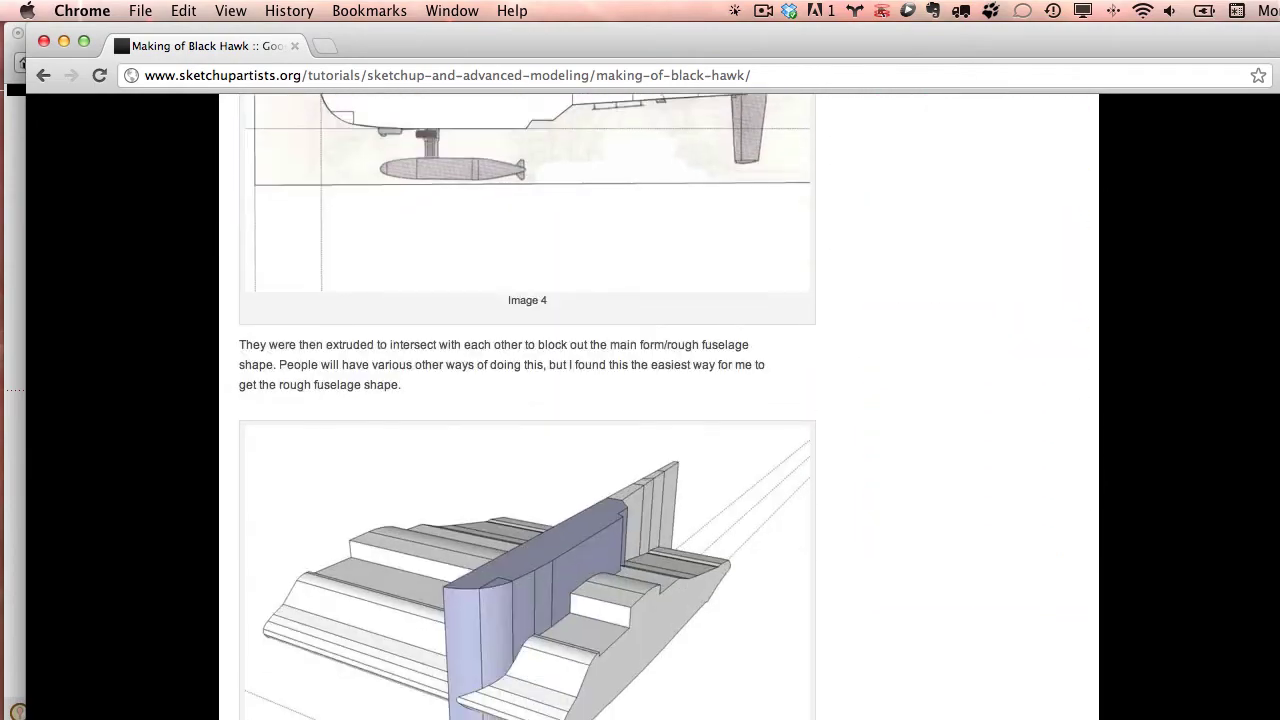
{"action": "scroll", "coordinate": [527, 400], "scroll_direction": "down", "scroll_amount": 20}
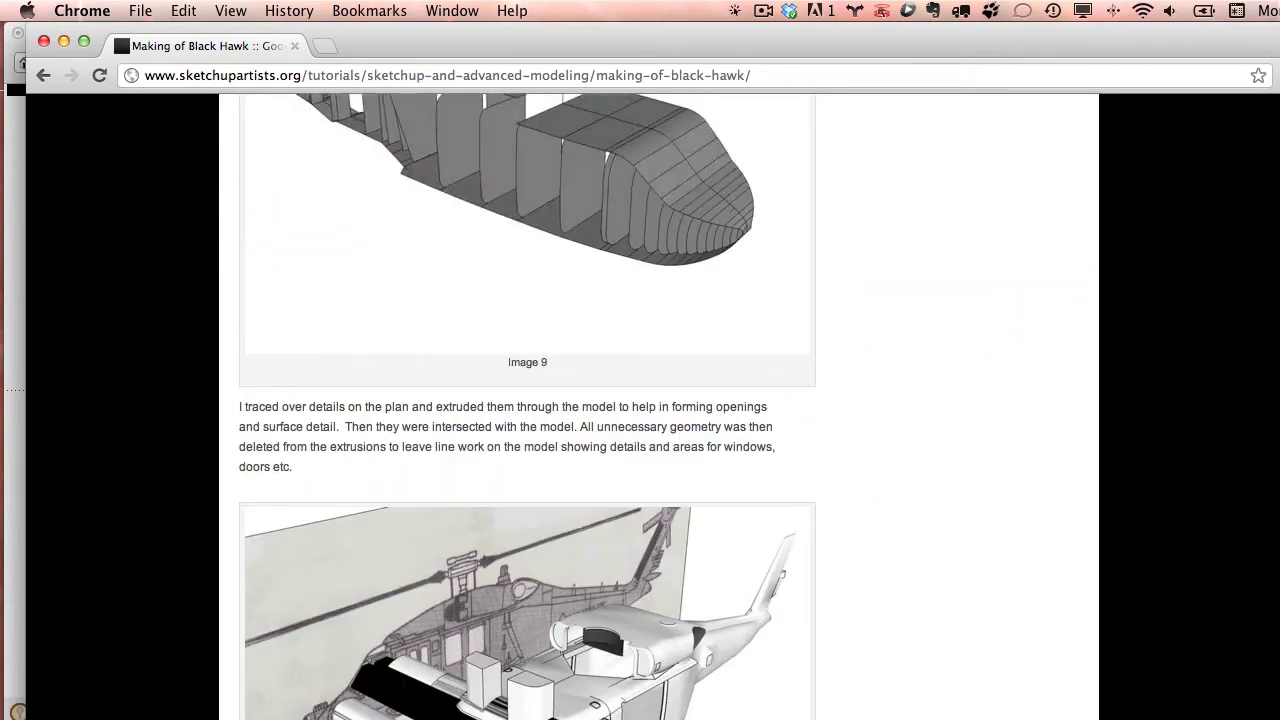
{"action": "scroll", "coordinate": [1277, 361], "scroll_direction": "down", "scroll_amount": 5}
Finish scrolling the article, then close Chrome to return to SketchUp.
{"action": "scroll", "coordinate": [1277, 361], "scroll_direction": "down", "scroll_amount": 20}
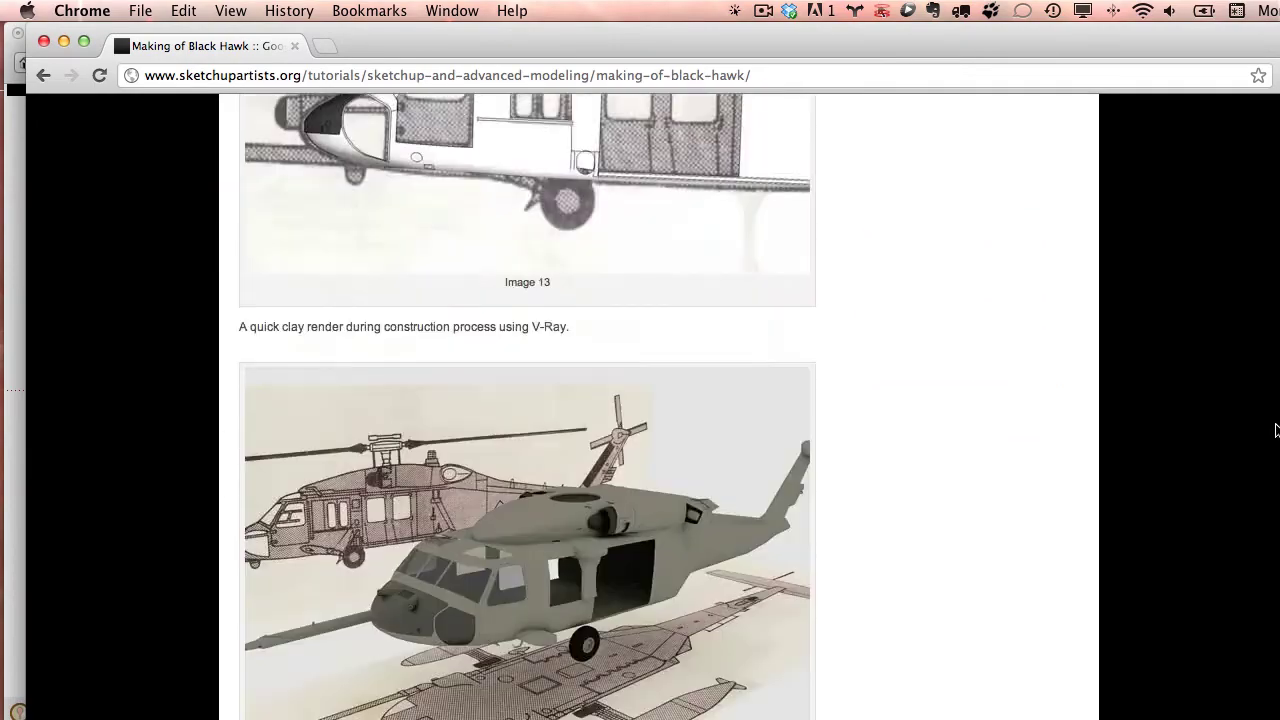
{"action": "scroll", "coordinate": [1277, 483], "scroll_direction": "down", "scroll_amount": 15}
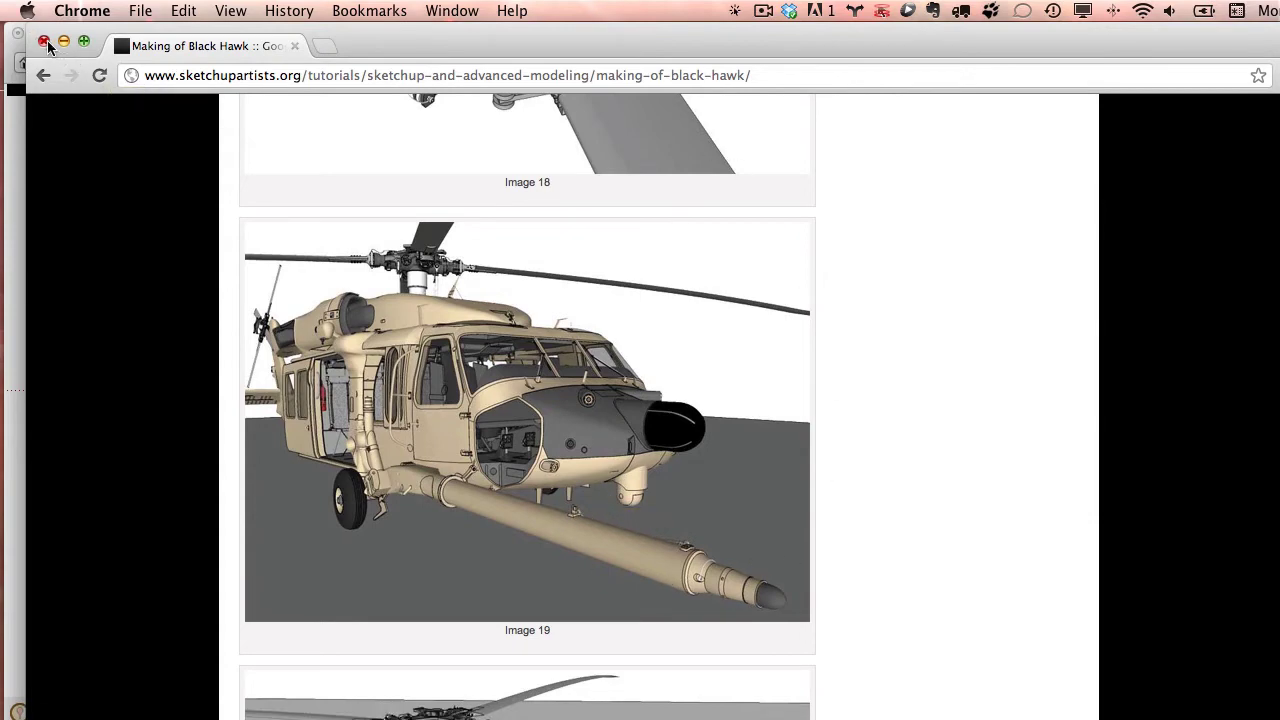
{"action": "left_click", "coordinate": [44, 42]}
{"action": "left_click", "coordinate": [938, 37]}
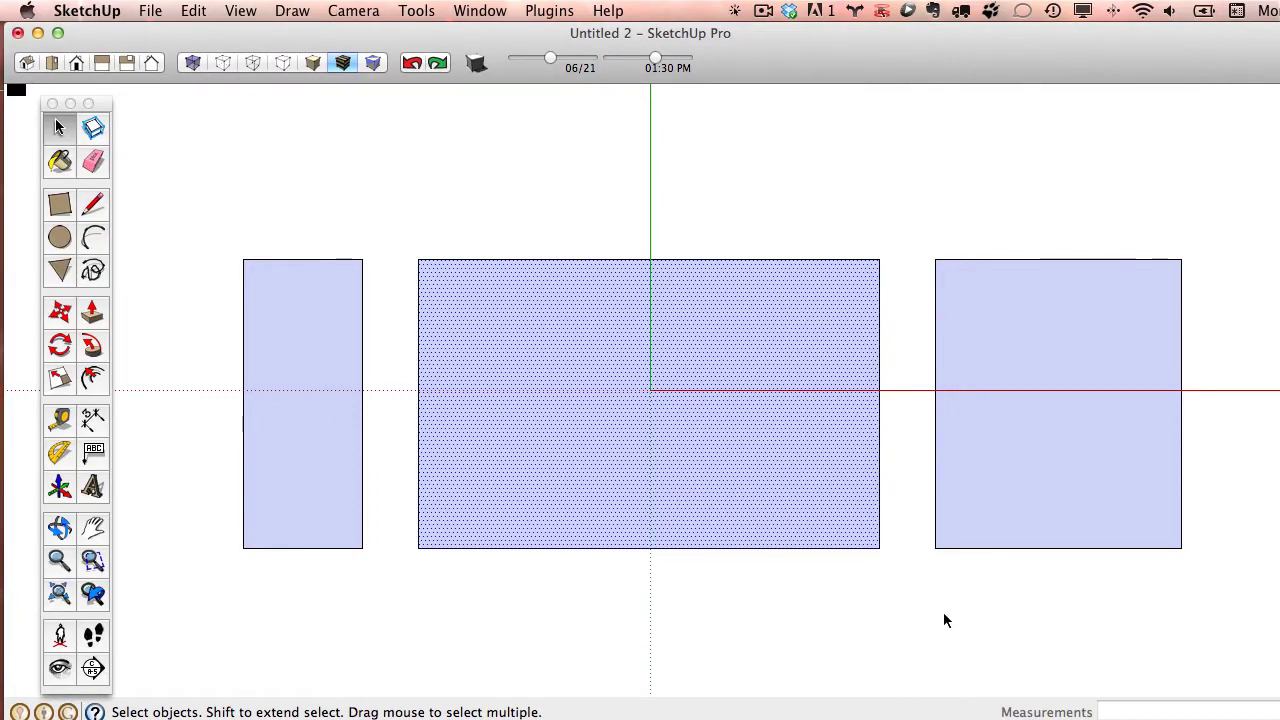
{"action": "left_click", "coordinate": [327, 286]}
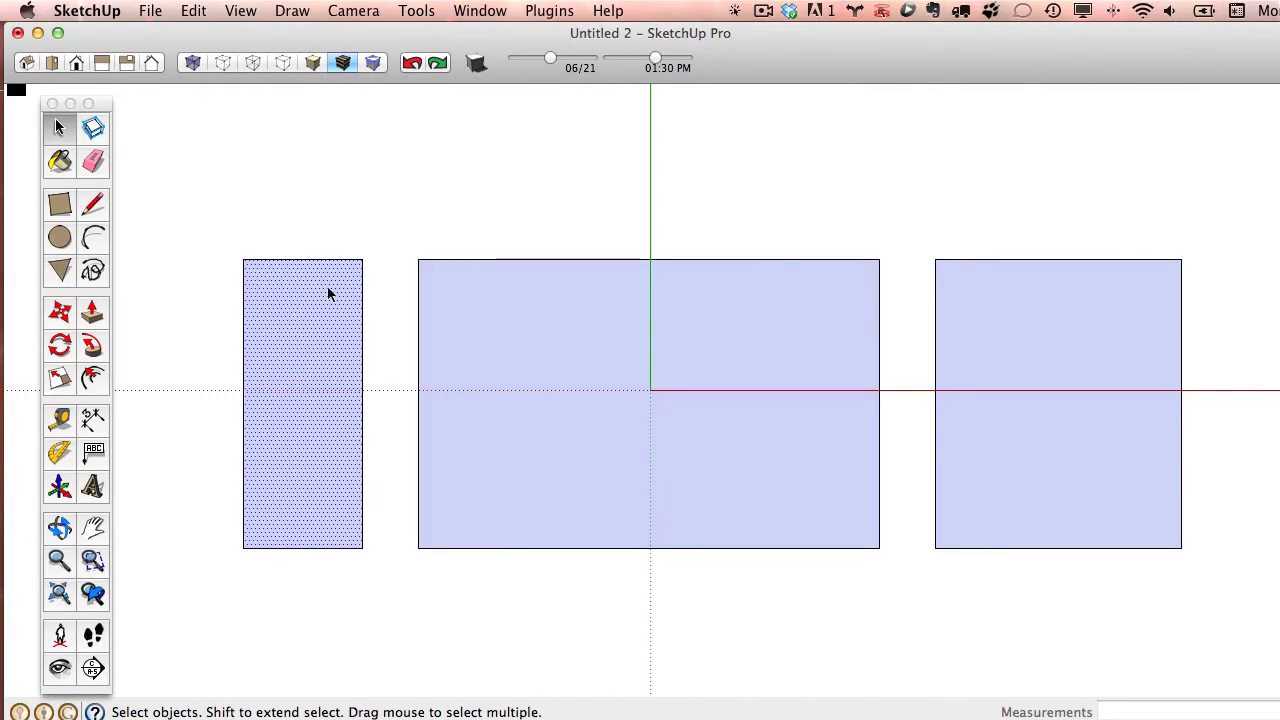
{"action": "left_click", "coordinate": [434, 307]}
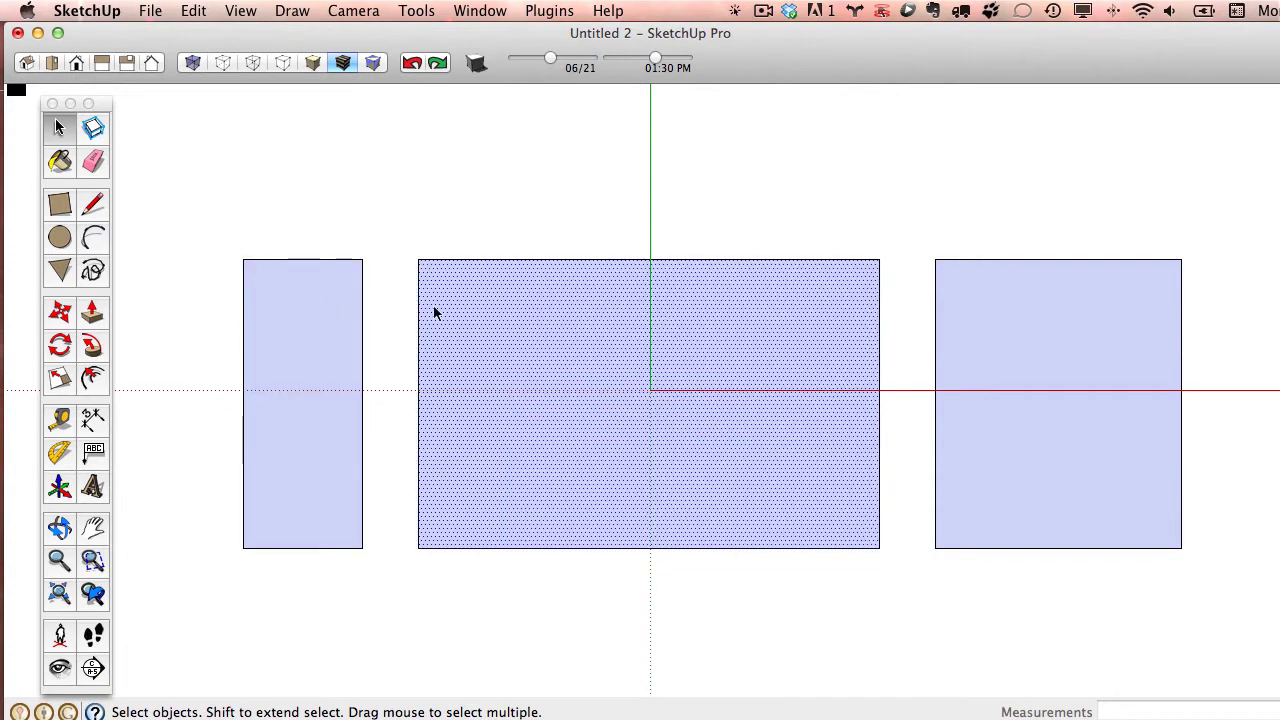
{"action": "left_click", "coordinate": [680, 261]}
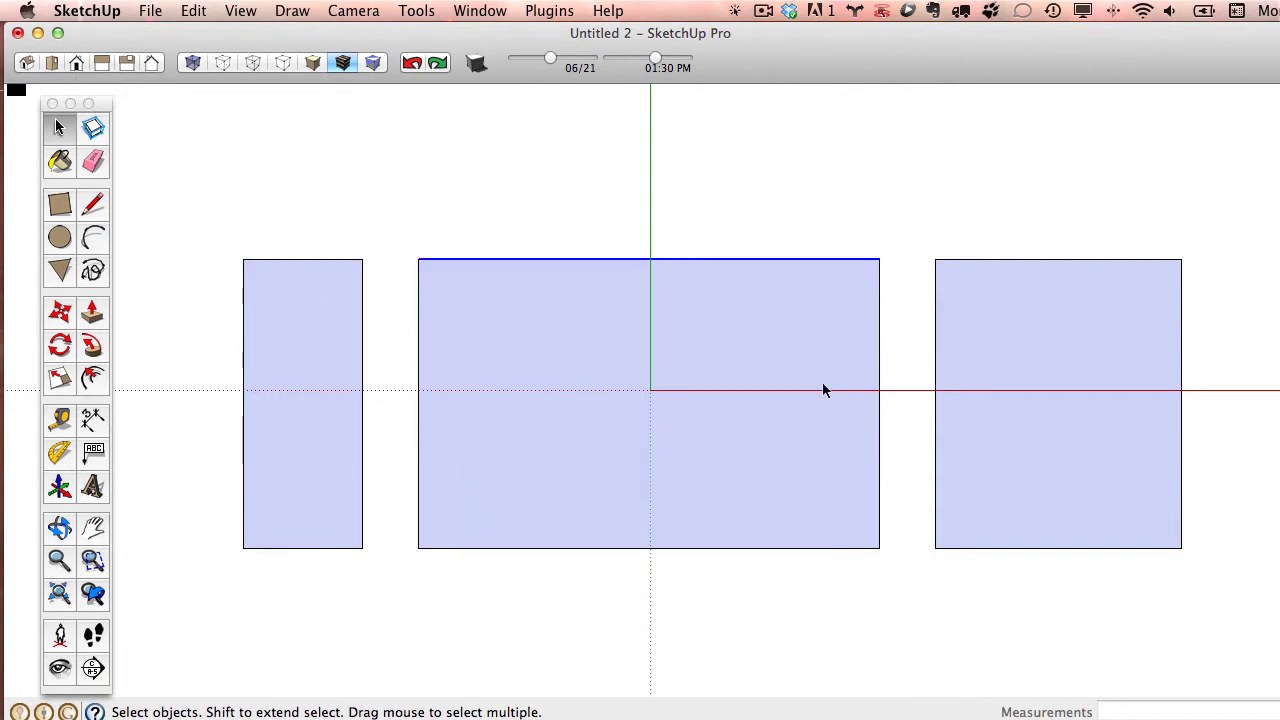
{"action": "left_click", "coordinate": [878, 345]}
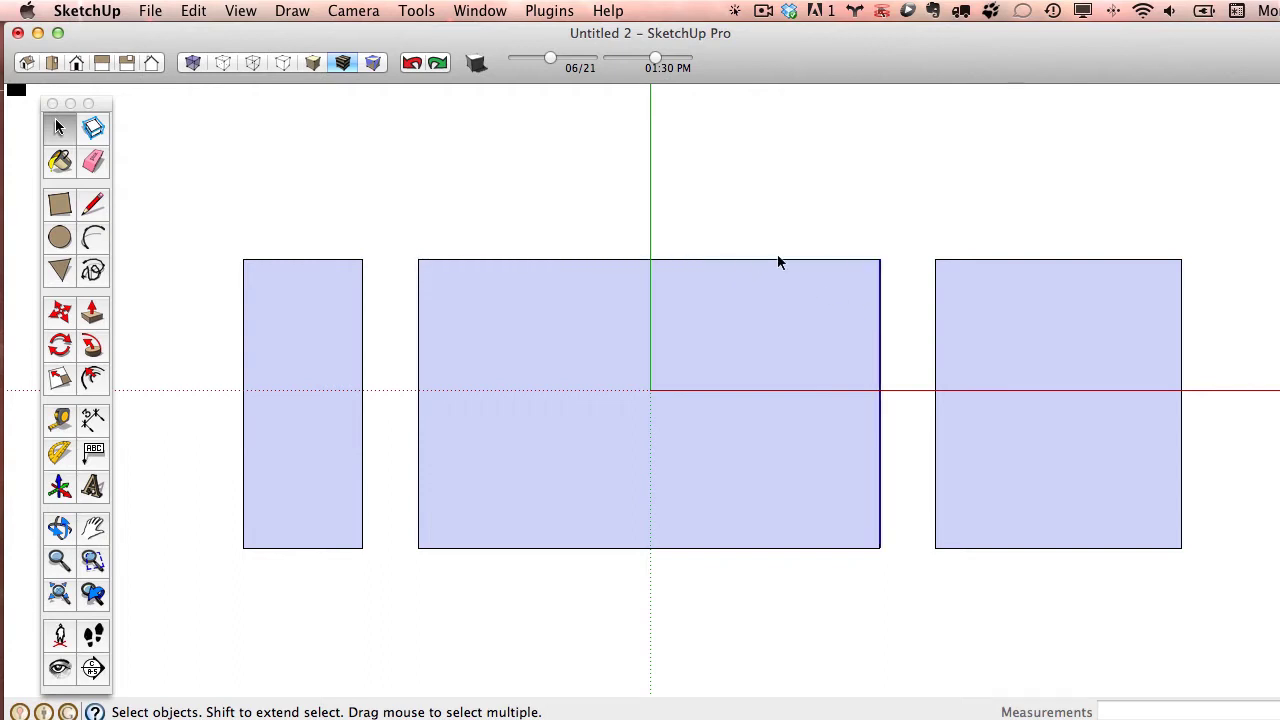
{"action": "left_click", "coordinate": [911, 186]}
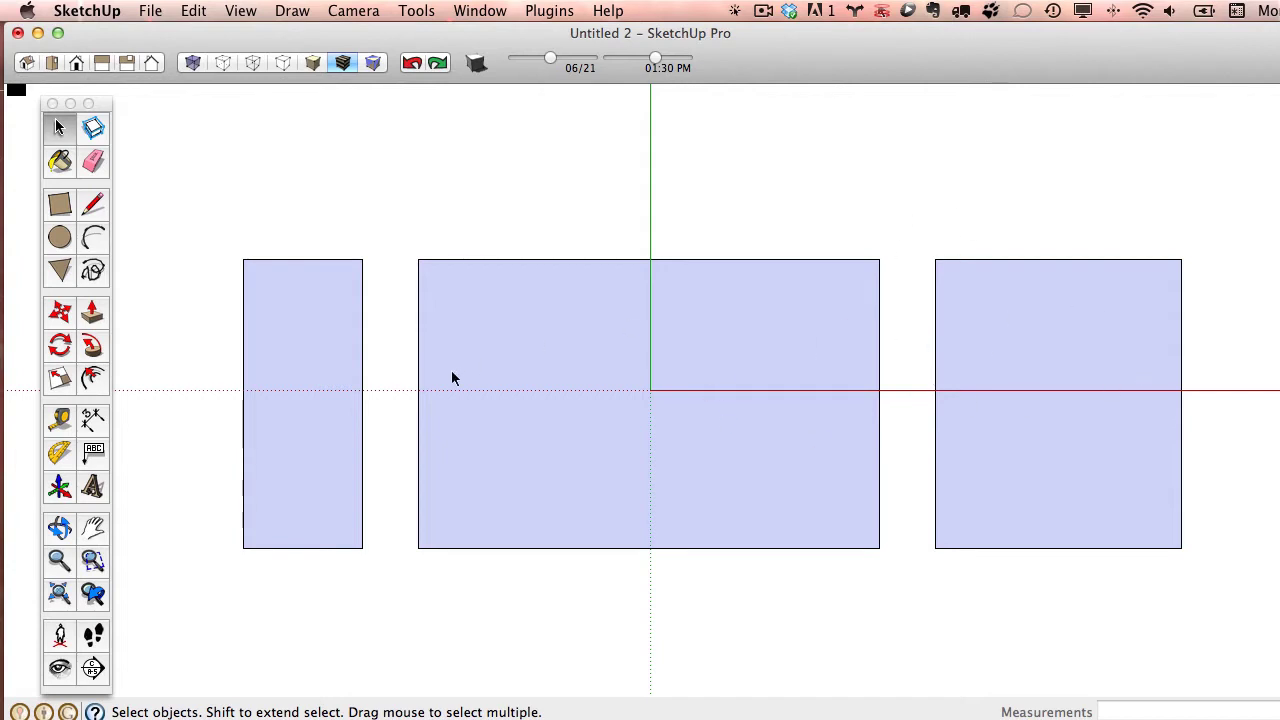
{"action": "left_click", "coordinate": [92, 163]}
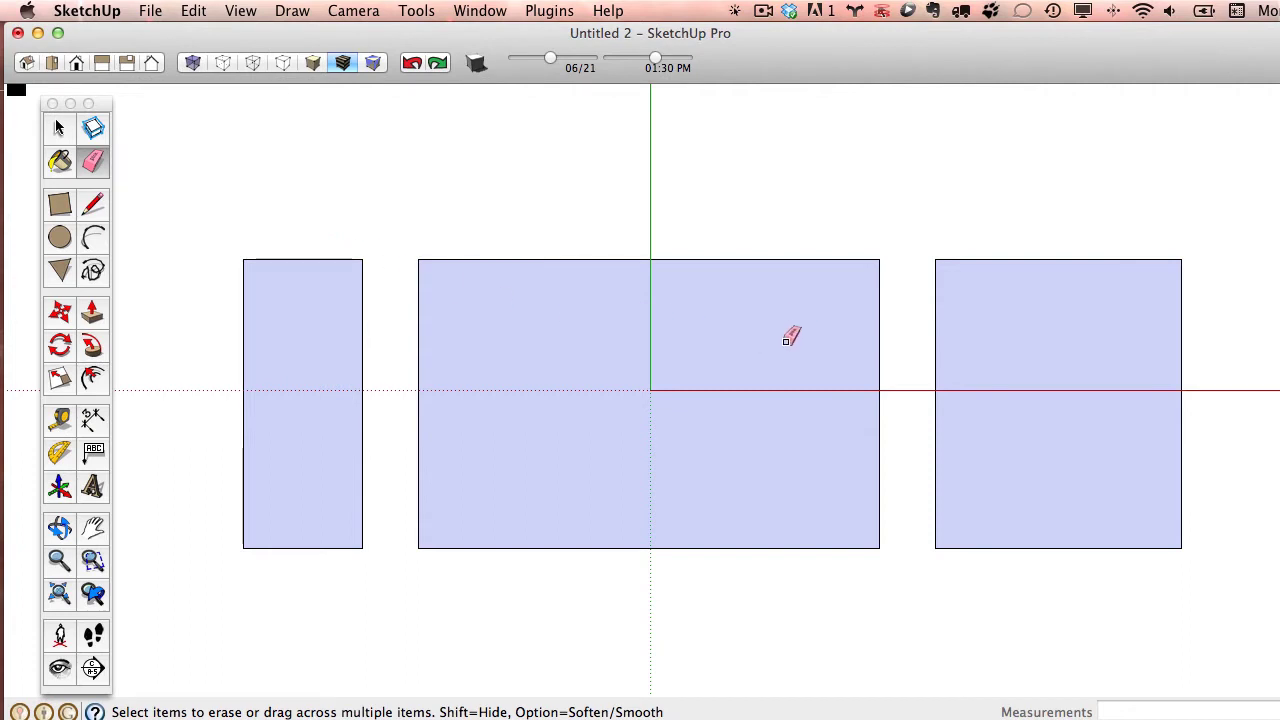
{"action": "left_click", "coordinate": [806, 258]}
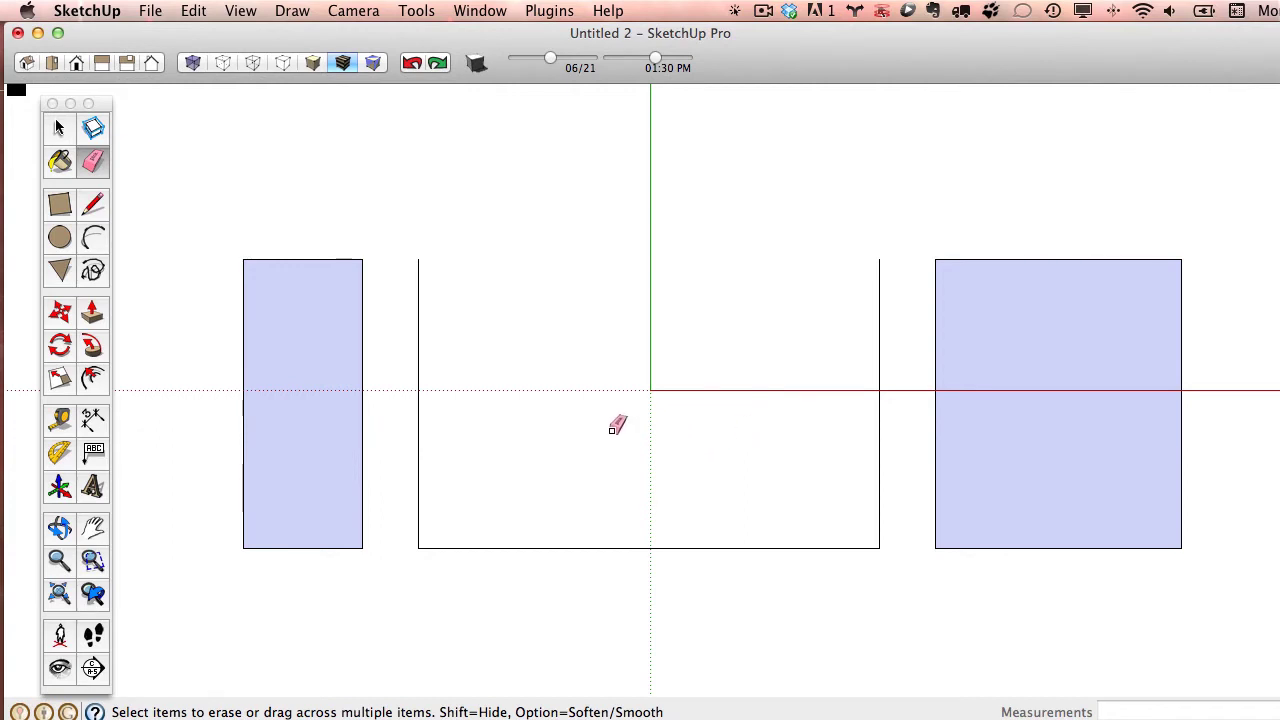
{"action": "left_click", "coordinate": [90, 206]}
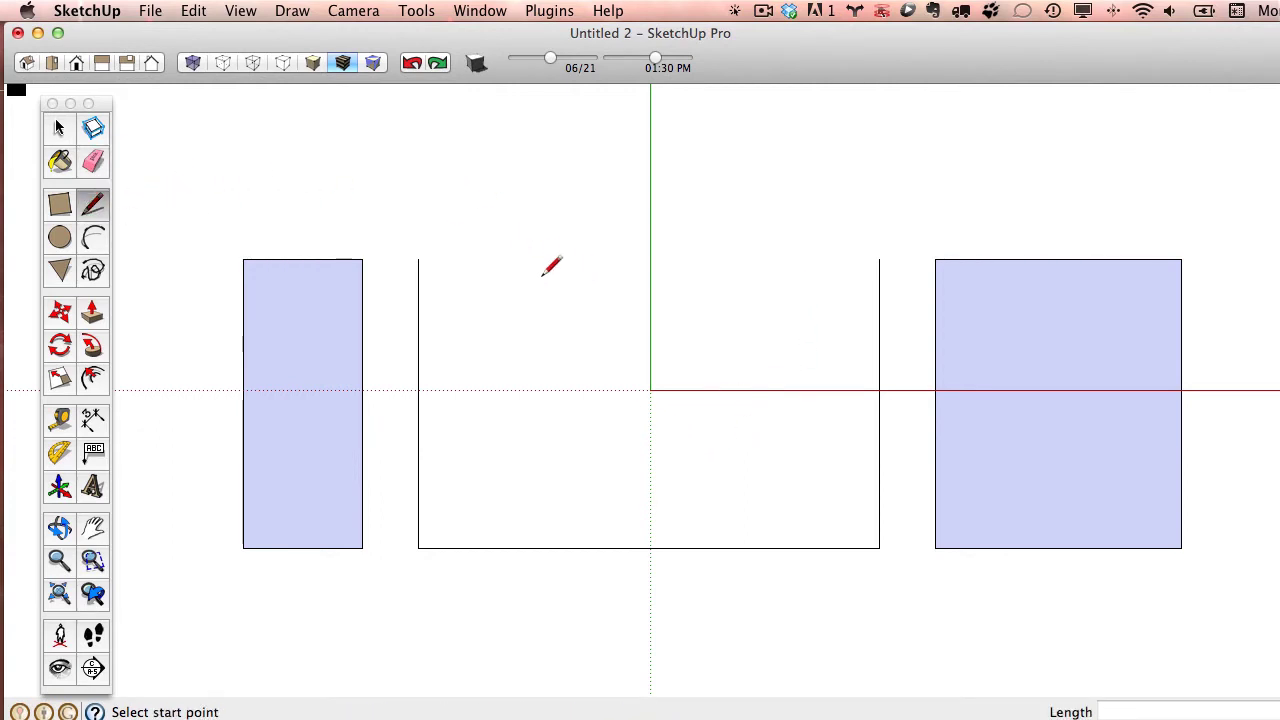
{"action": "left_click", "coordinate": [419, 259]}
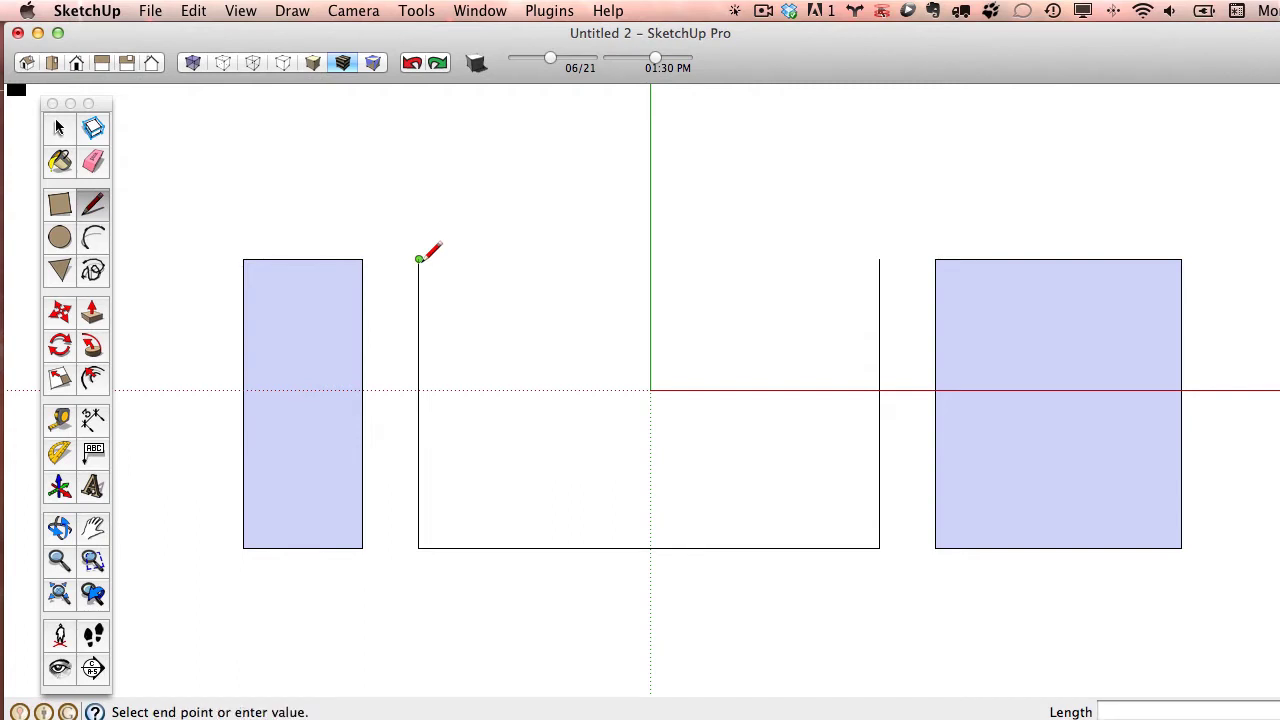
{"action": "left_click", "coordinate": [879, 259]}
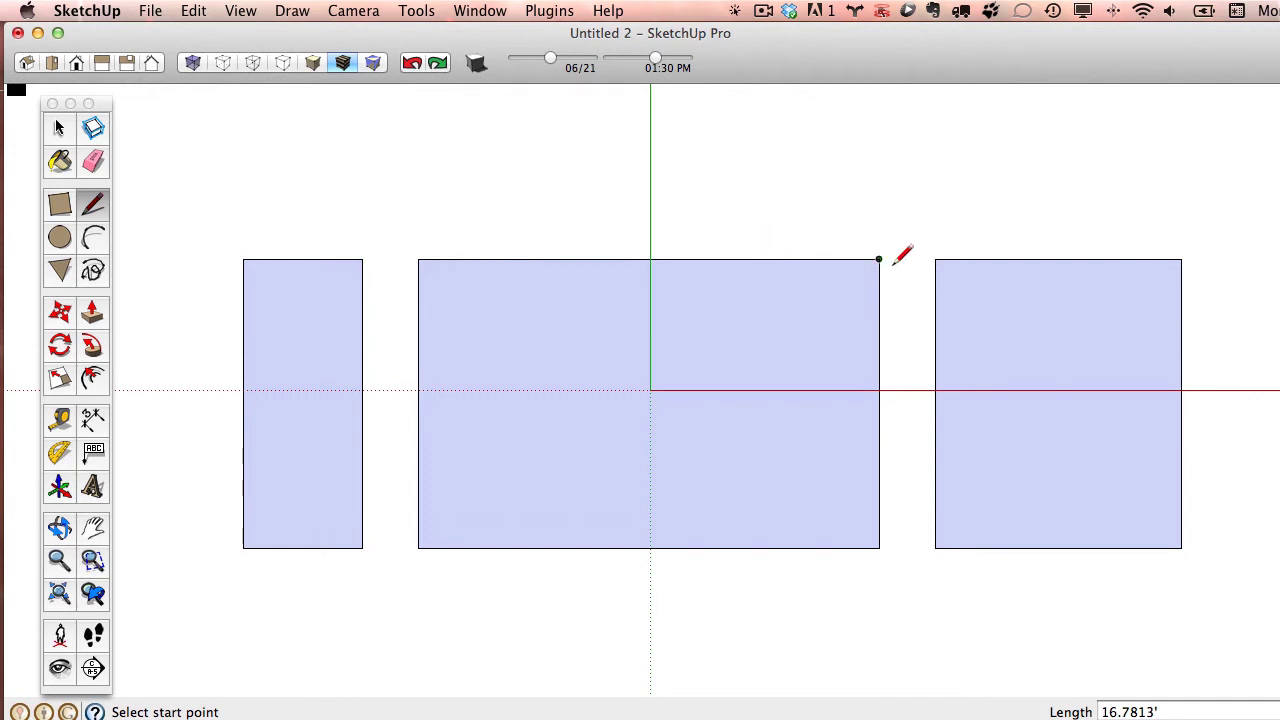
{"action": "left_click", "coordinate": [93, 163]}
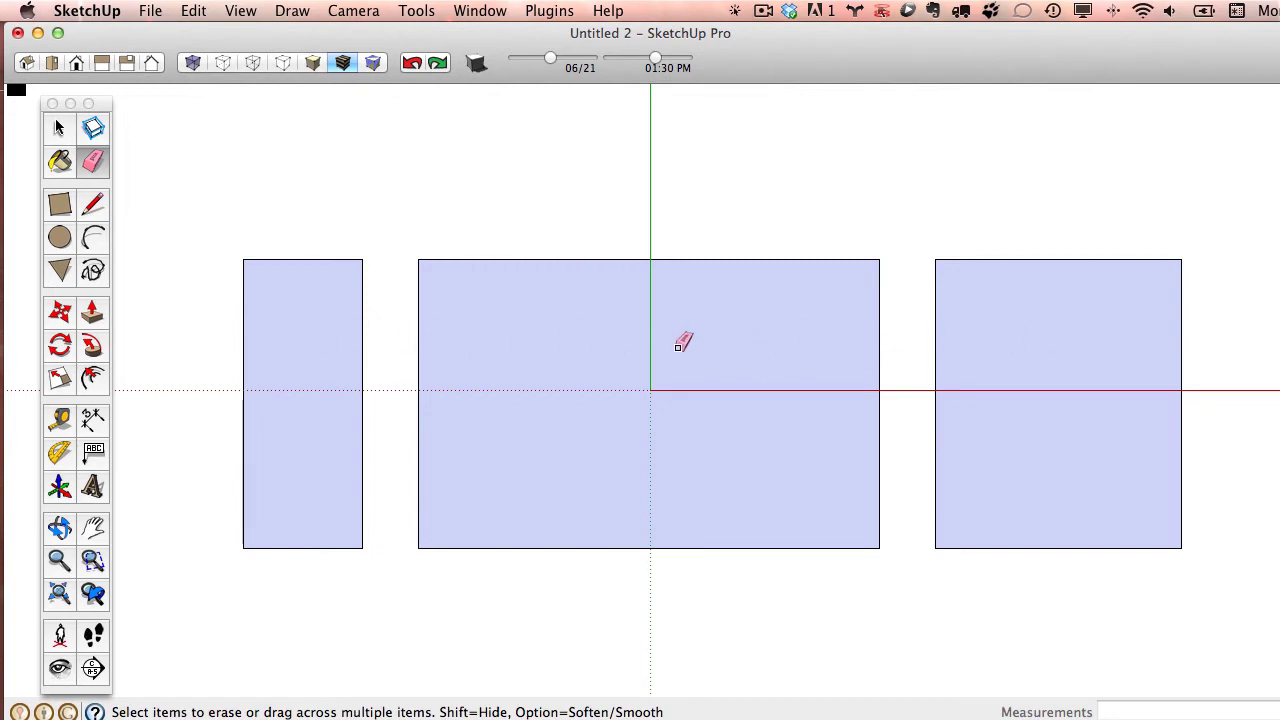
{"action": "right_click", "coordinate": [766, 327]}
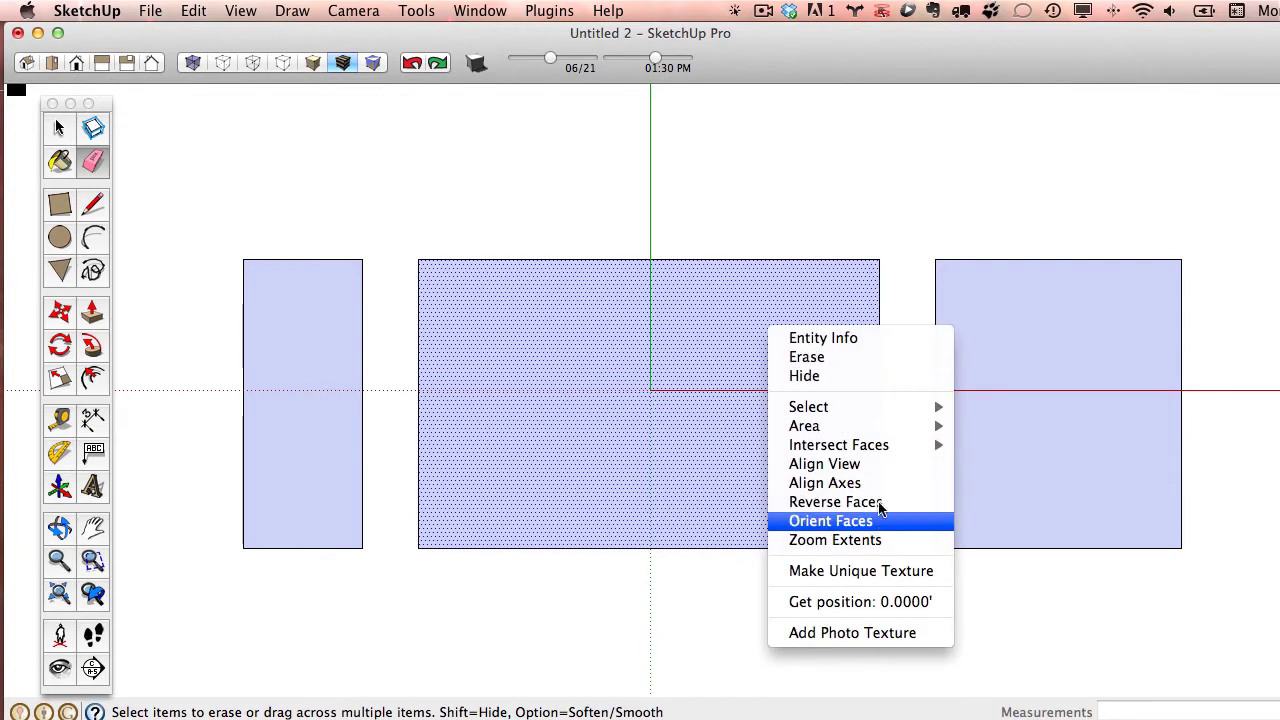
{"action": "left_click", "coordinate": [837, 360]}
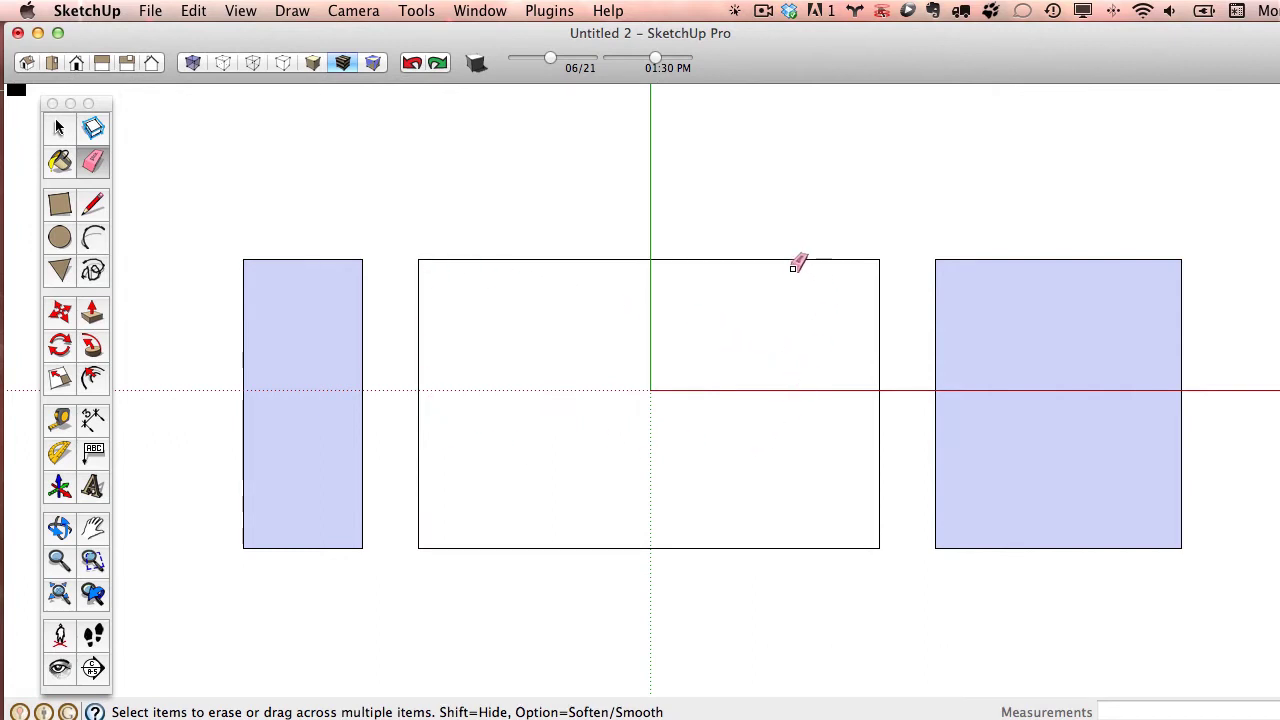
{"action": "left_click", "coordinate": [100, 210]}
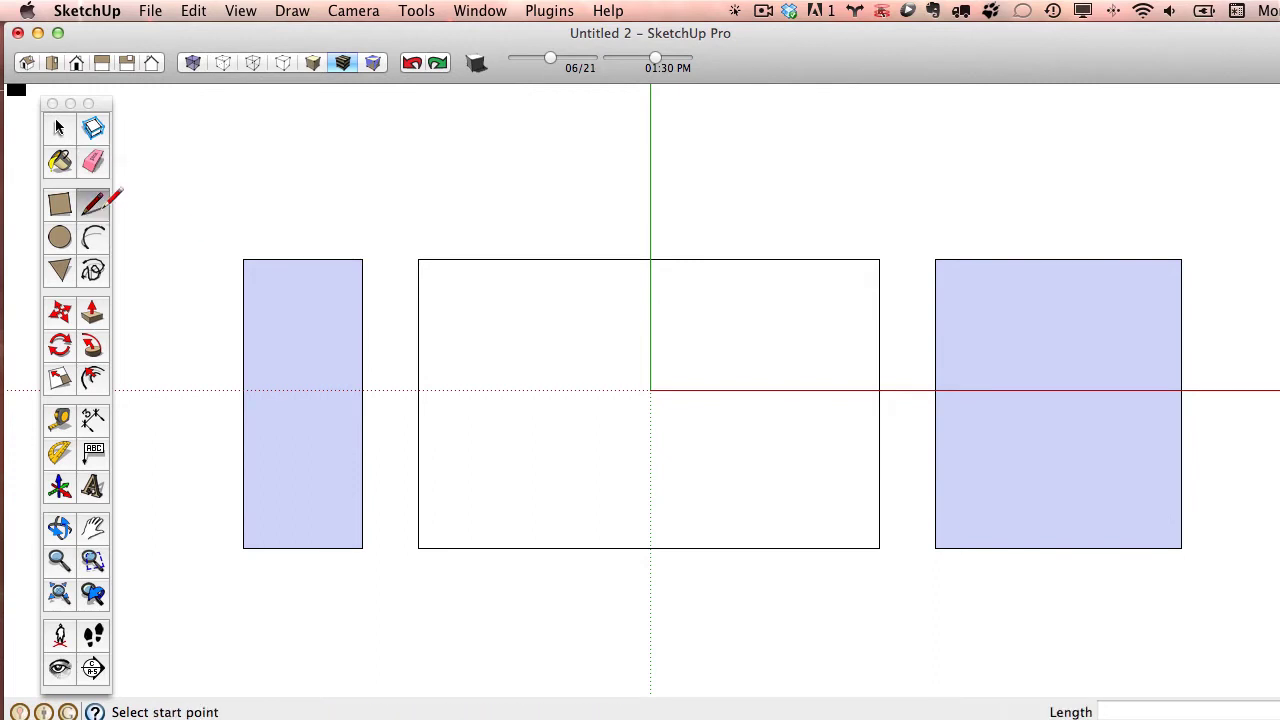
{"action": "left_click", "coordinate": [420, 259]}
{"action": "left_click", "coordinate": [879, 259]}
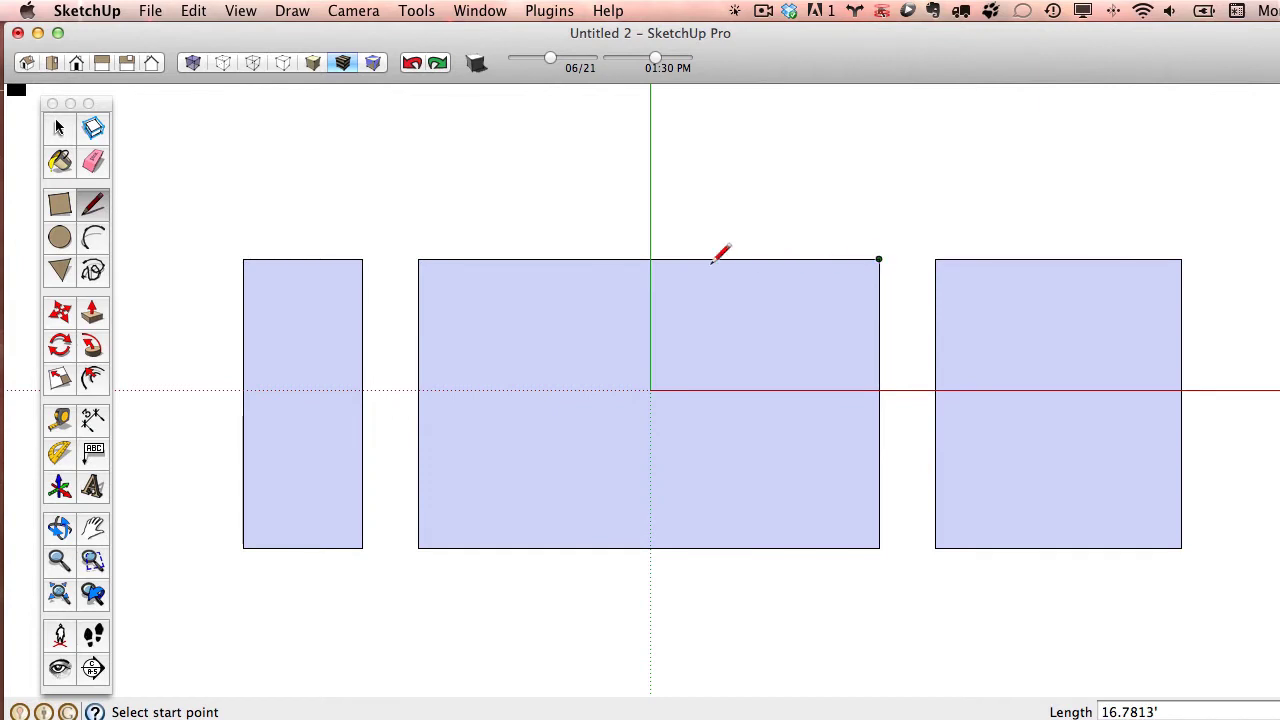
Draw a small rectangle and a circle inside the middle panel's face.
{"action": "left_click", "coordinate": [59, 205]}
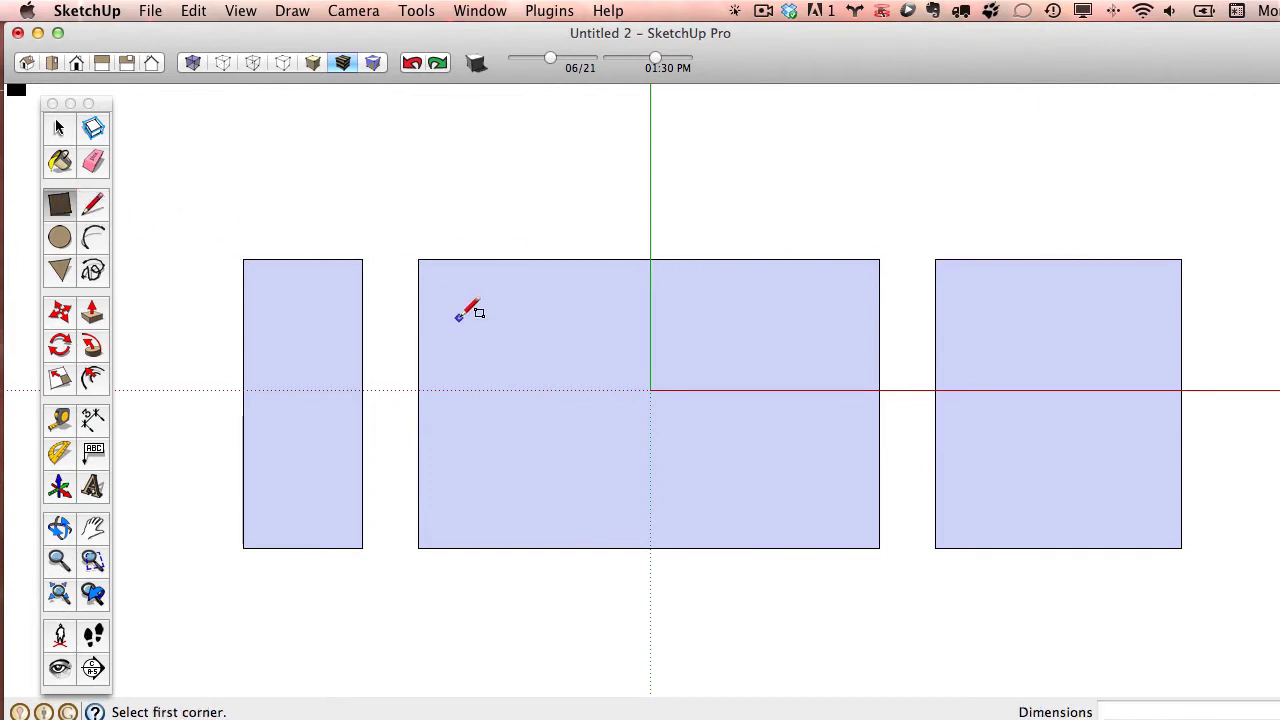
{"action": "left_click", "coordinate": [464, 303]}
{"action": "left_click", "coordinate": [634, 430]}
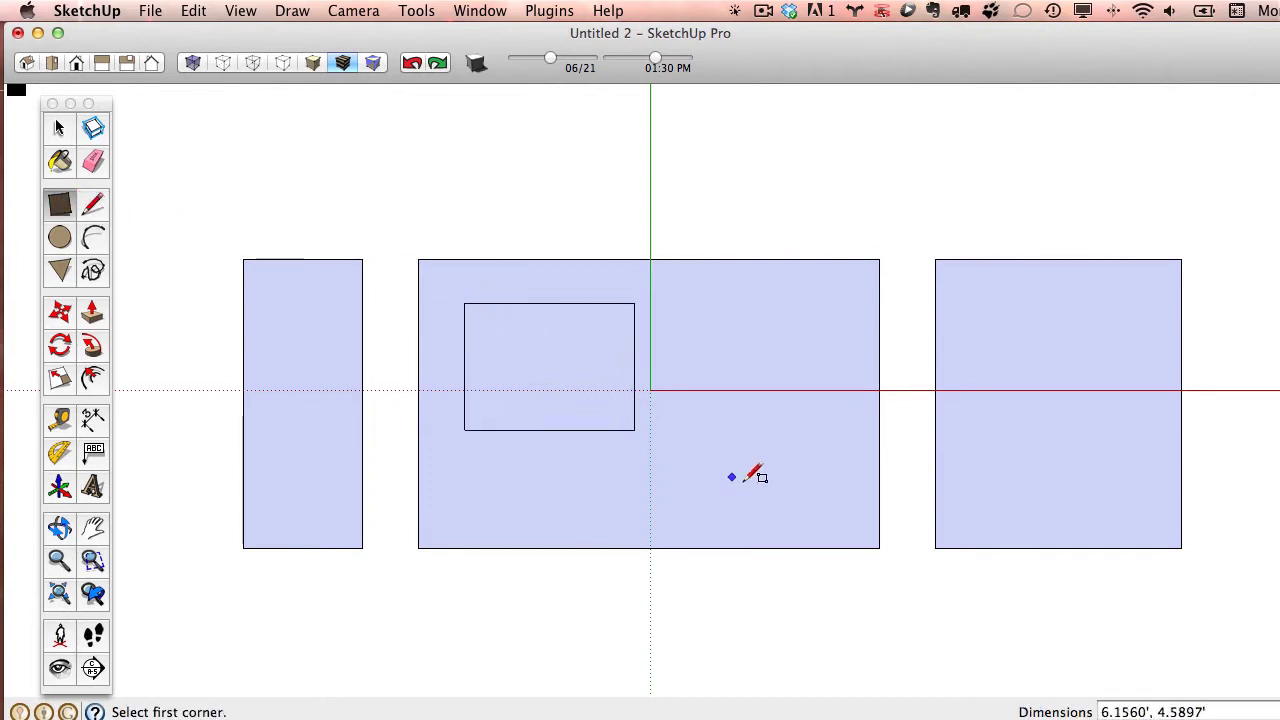
{"action": "left_click", "coordinate": [59, 237]}
{"action": "left_click", "coordinate": [774, 346]}
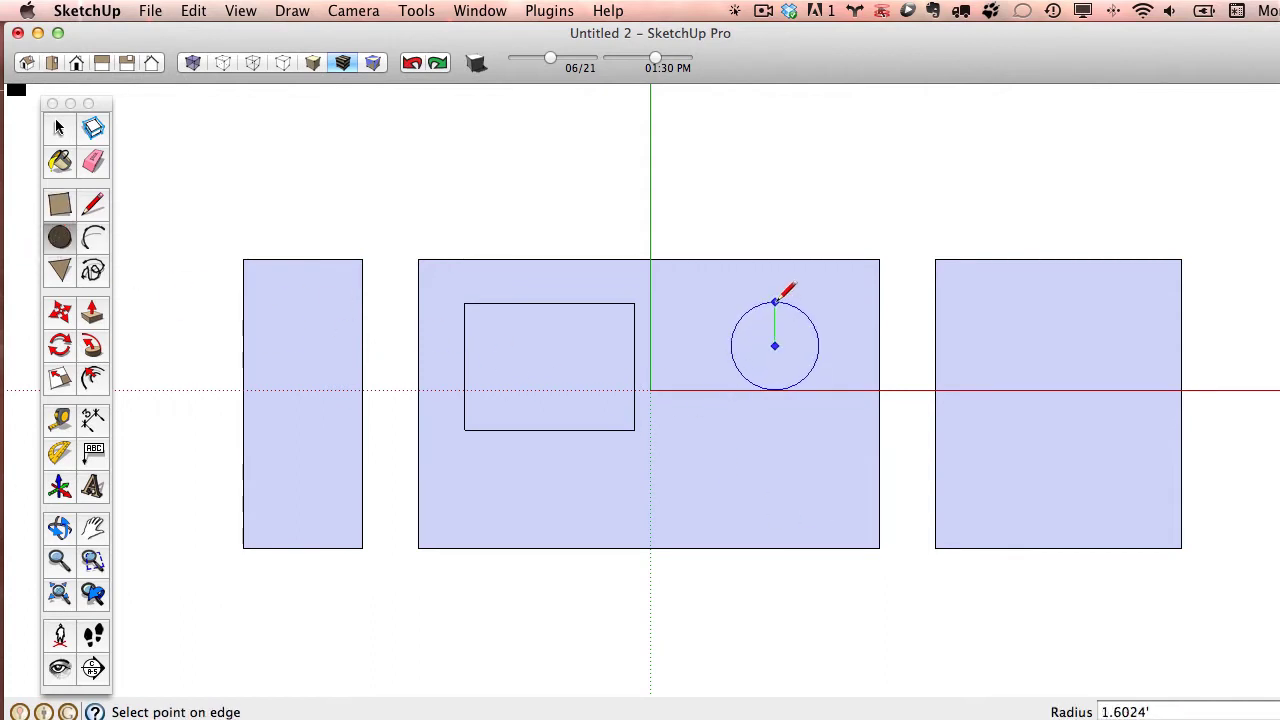
{"action": "left_click", "coordinate": [777, 302]}
Draw a large hexagon below the right rectangle, overlapping the middle panel.
{"action": "left_click", "coordinate": [61, 271]}
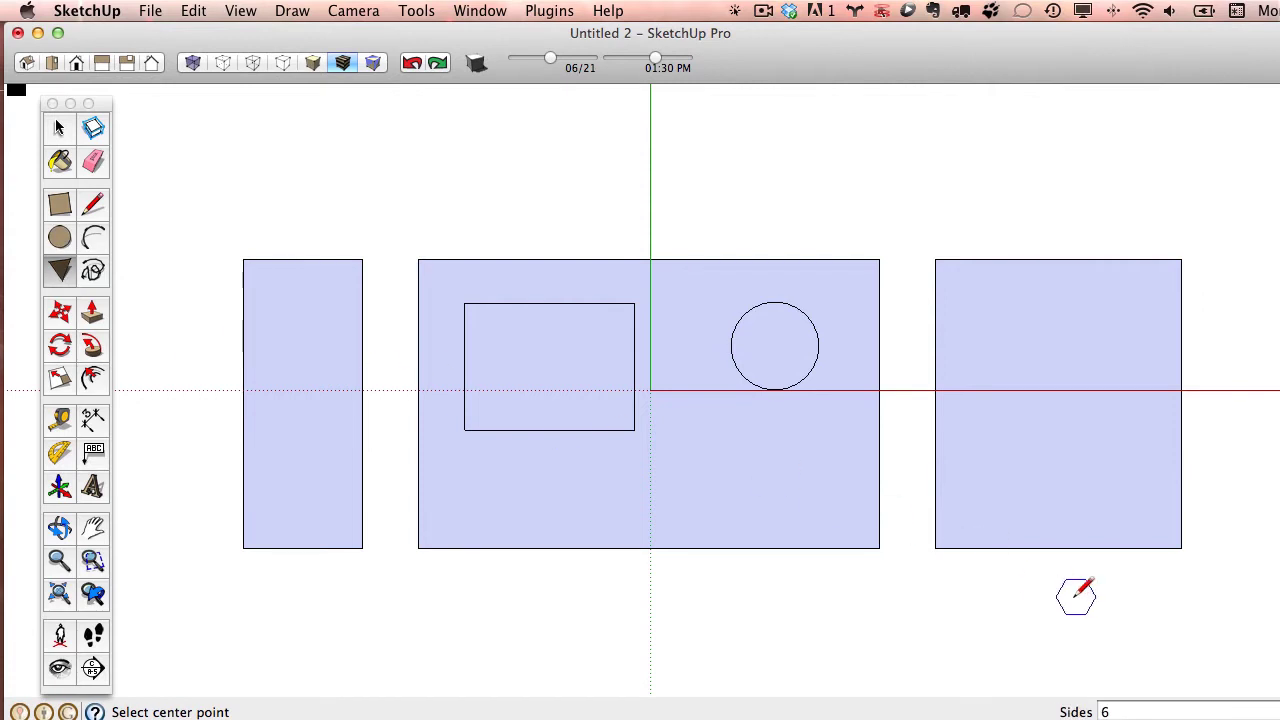
{"action": "left_click", "coordinate": [974, 598]}
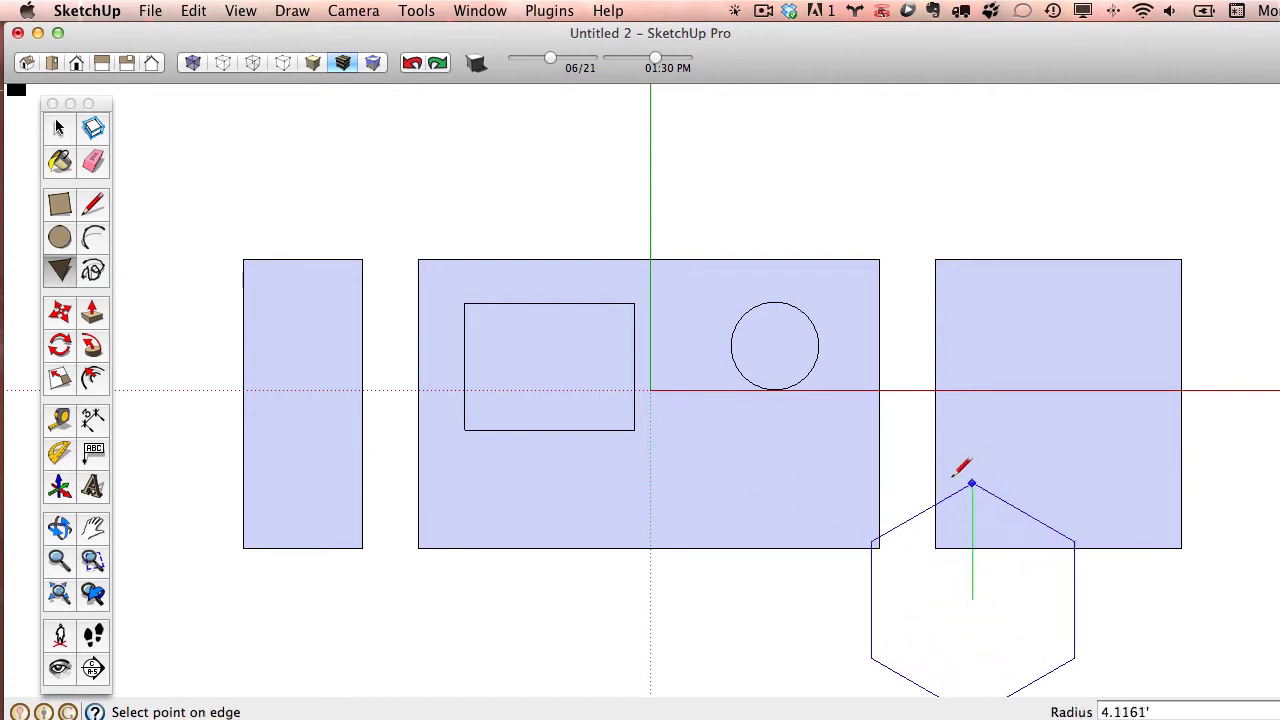
{"action": "left_click", "coordinate": [811, 484]}
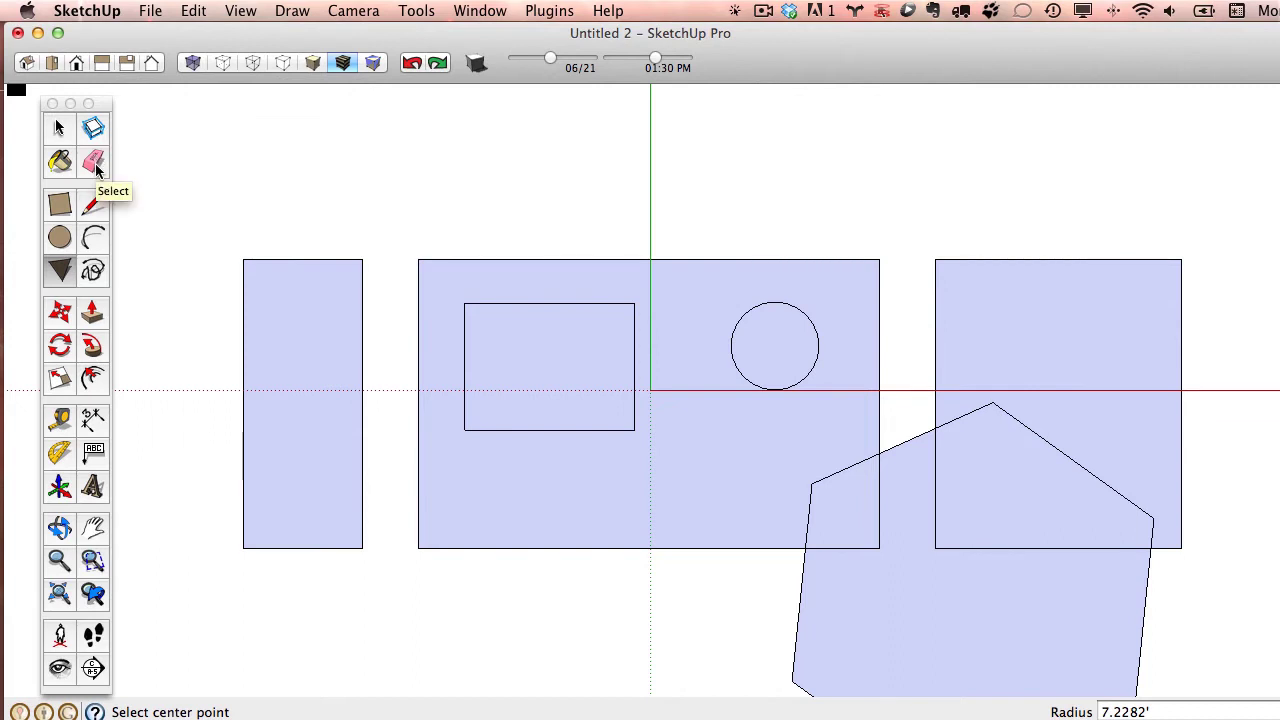
Erase the inner rectangle, circle and polygon-overlap faces to leave holes.
{"action": "right_click", "coordinate": [540, 362]}
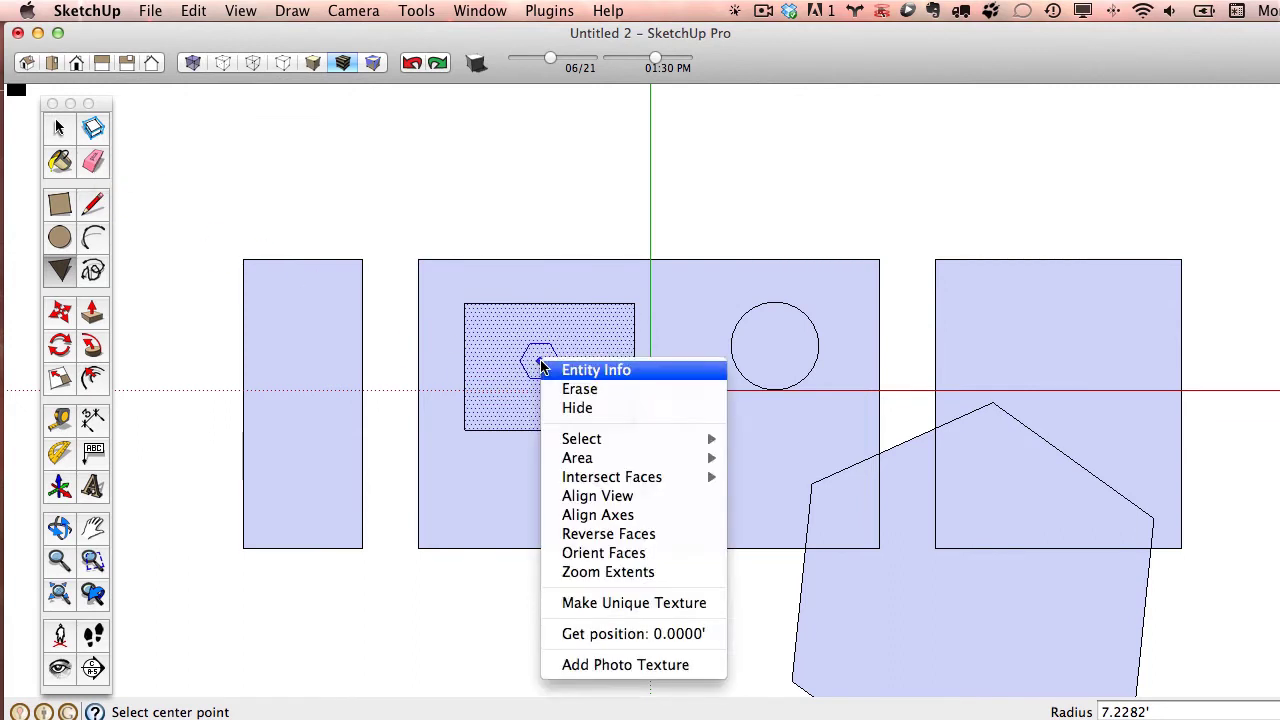
{"action": "left_click", "coordinate": [632, 390]}
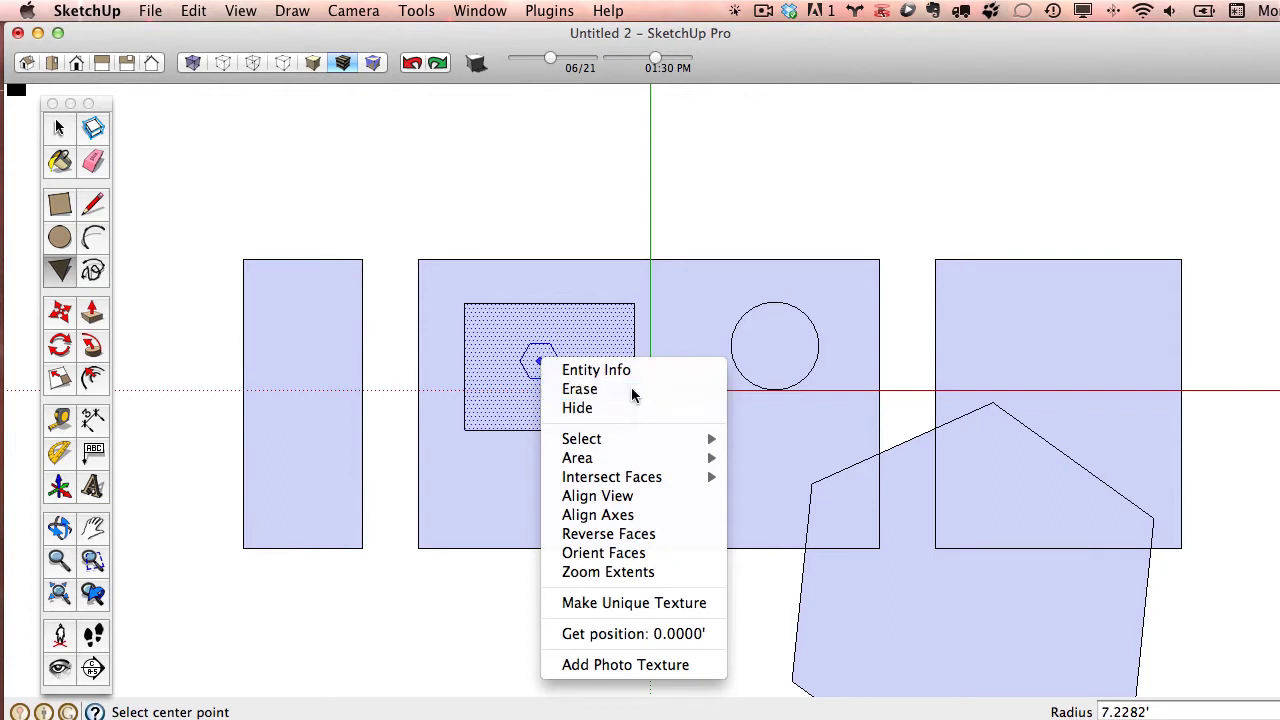
{"action": "right_click", "coordinate": [772, 347]}
{"action": "left_click", "coordinate": [812, 376]}
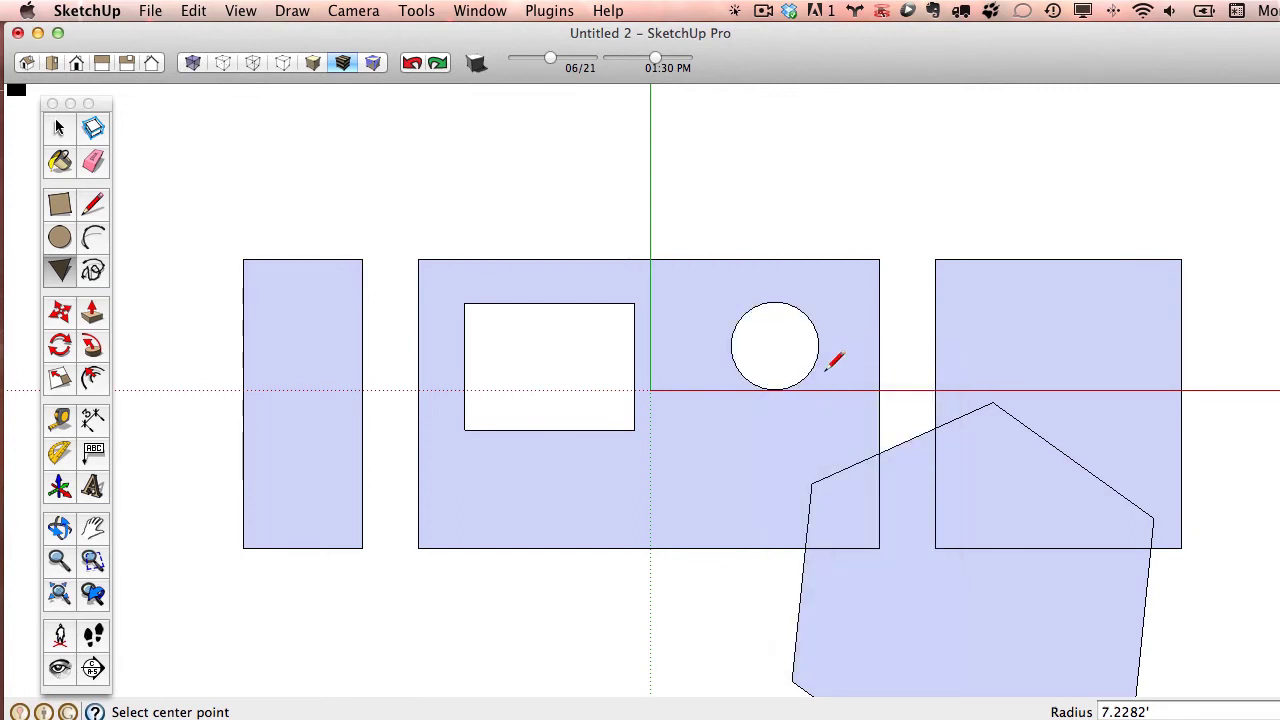
{"action": "right_click", "coordinate": [858, 492]}
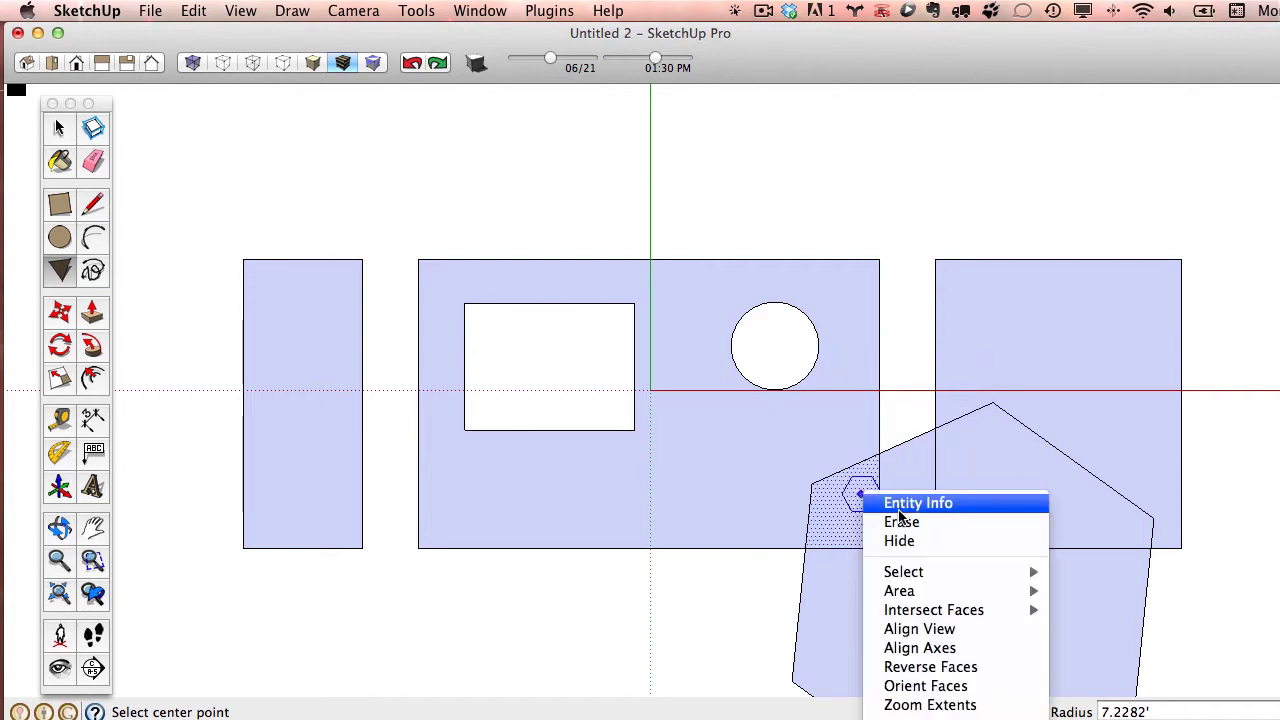
{"action": "left_click", "coordinate": [901, 522]}
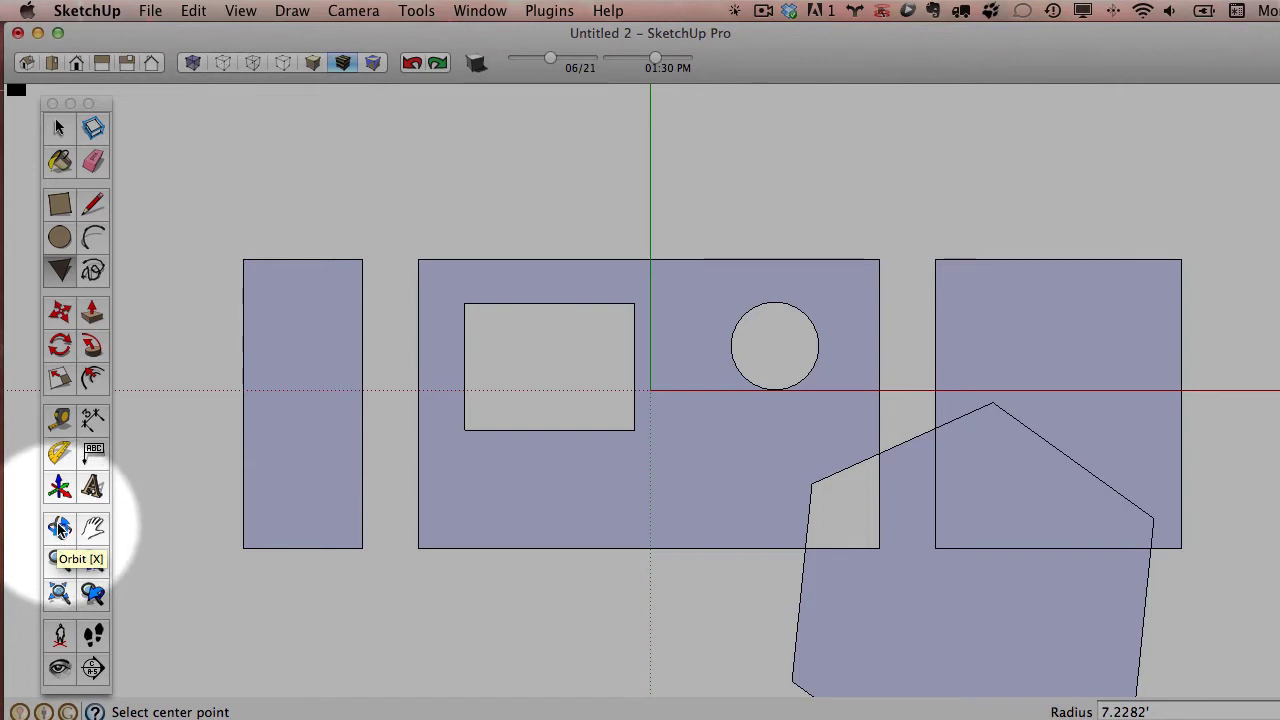
Erase the narrow left rectangle's face, leaving only its outline beside the perforated middle panel.
{"action": "left_click", "coordinate": [59, 528]}
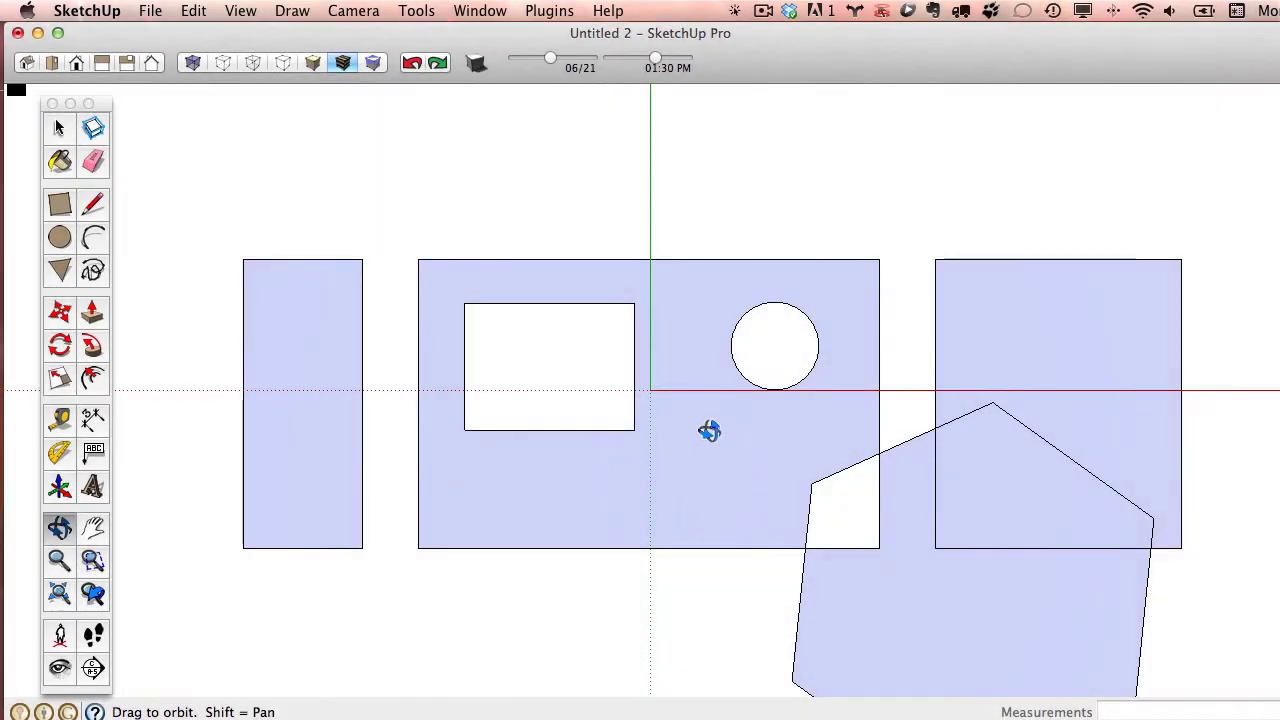
{"action": "right_click", "coordinate": [707, 430]}
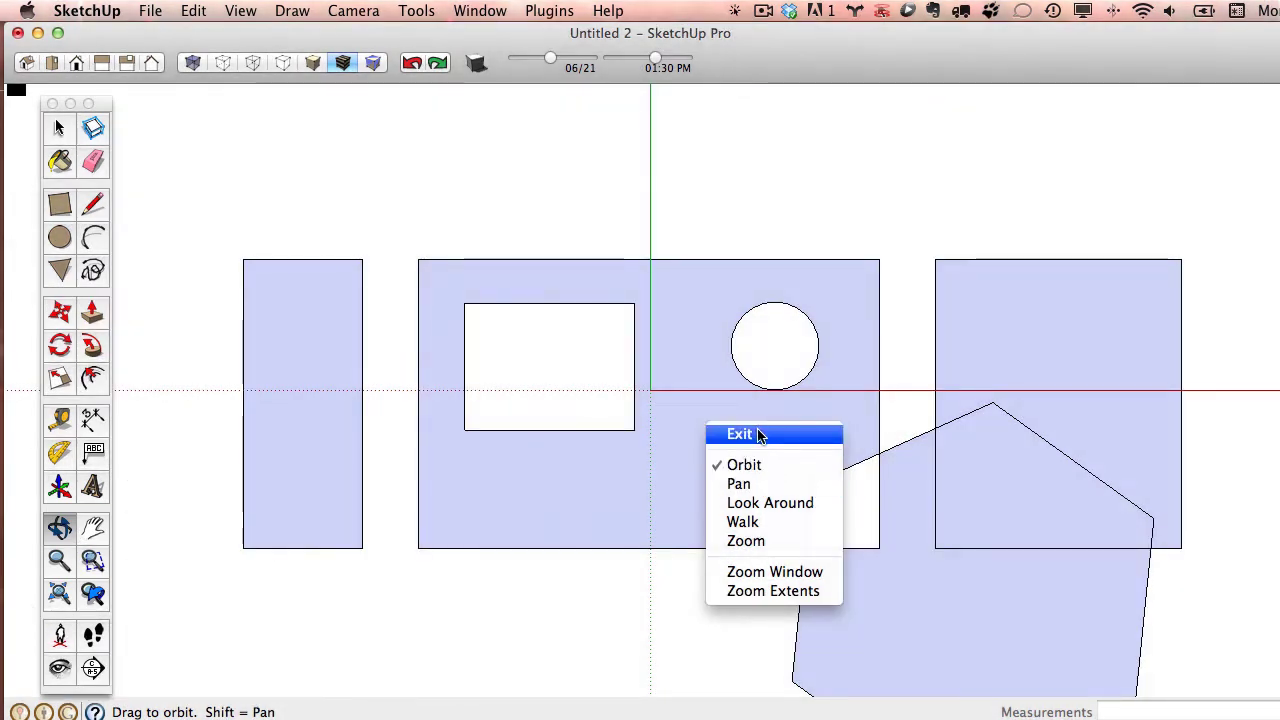
{"action": "left_click", "coordinate": [758, 434]}
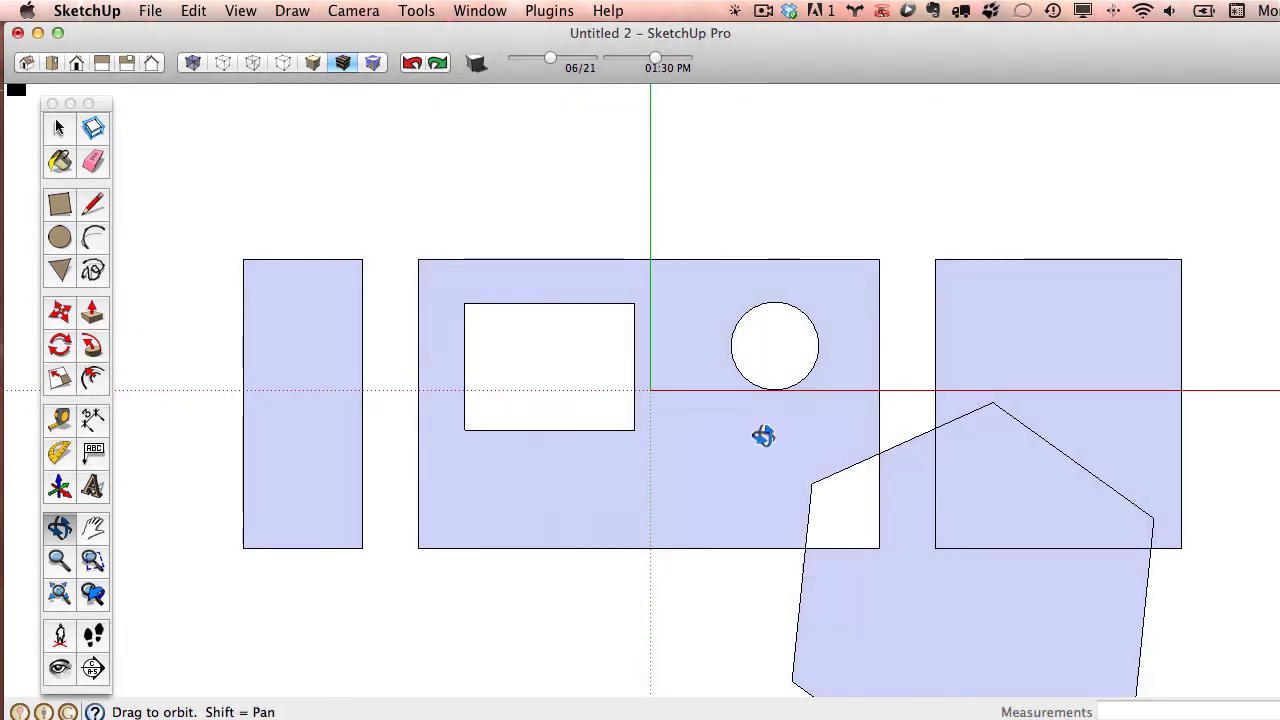
{"action": "right_click", "coordinate": [762, 432]}
{"action": "left_click", "coordinate": [790, 440]}
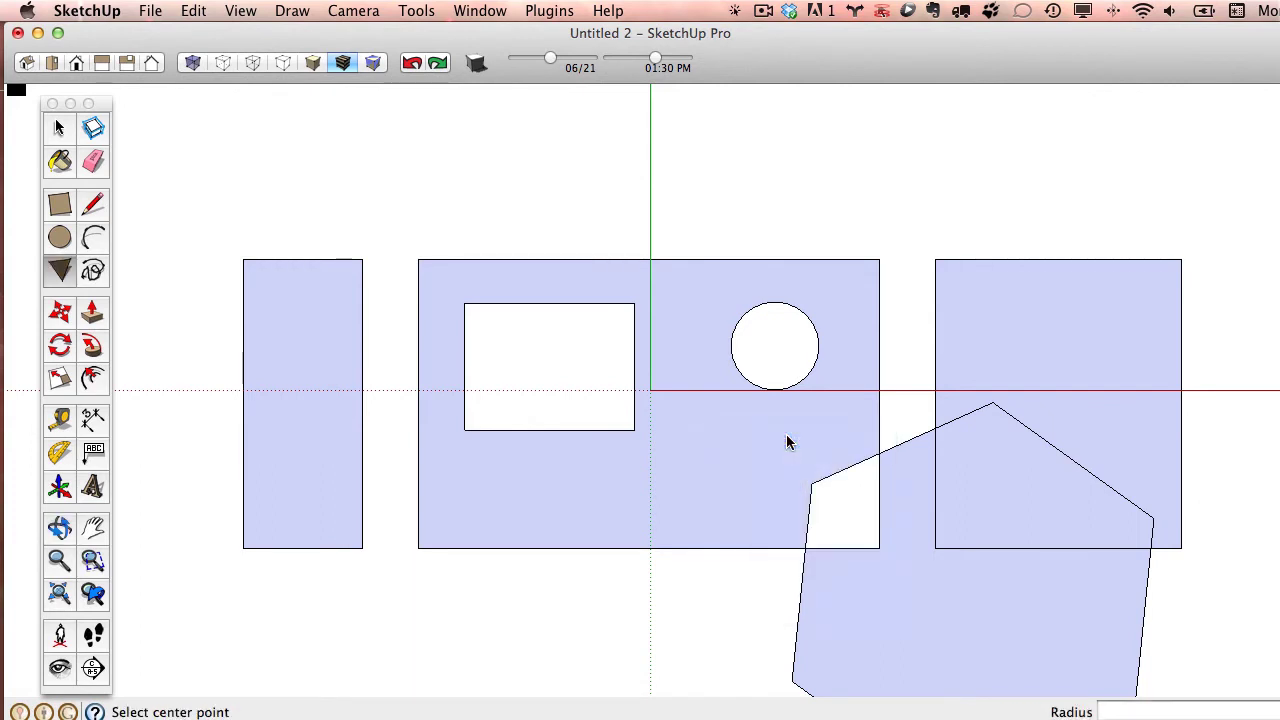
{"action": "left_click", "coordinate": [89, 167]}
{"action": "left_click", "coordinate": [93, 237]}
{"action": "right_click", "coordinate": [336, 446]}
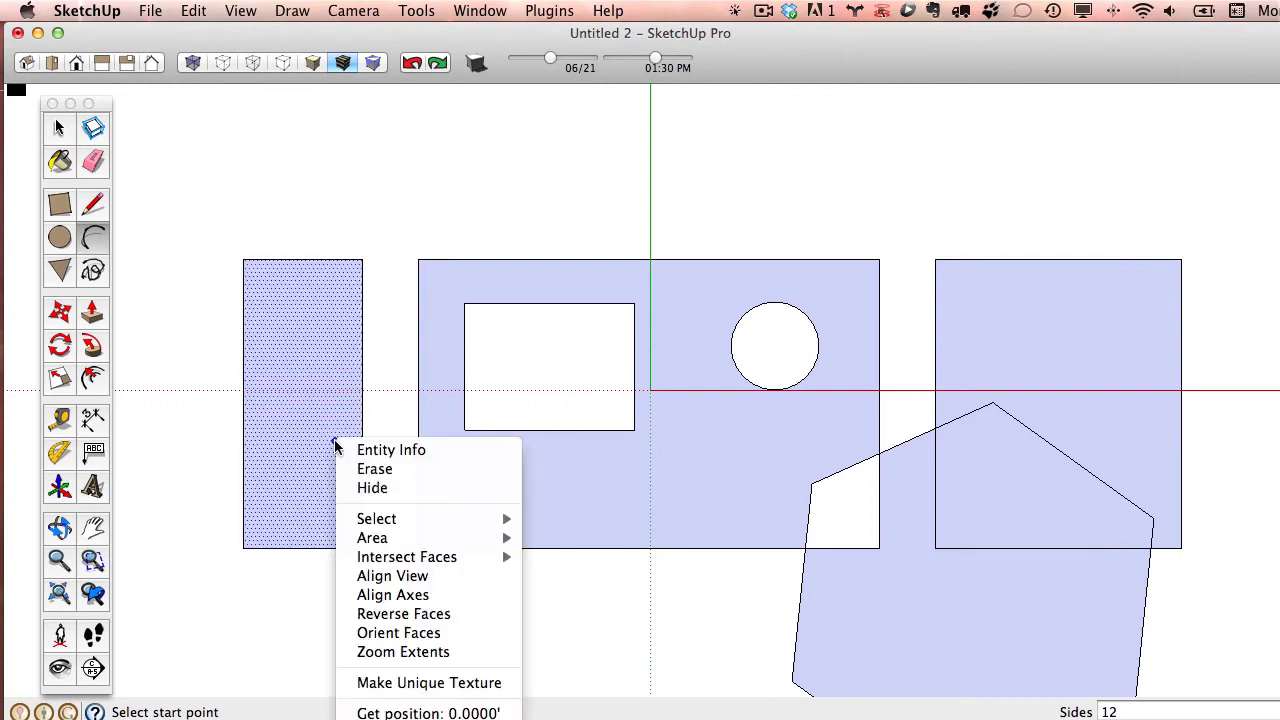
{"action": "left_click", "coordinate": [372, 468]}
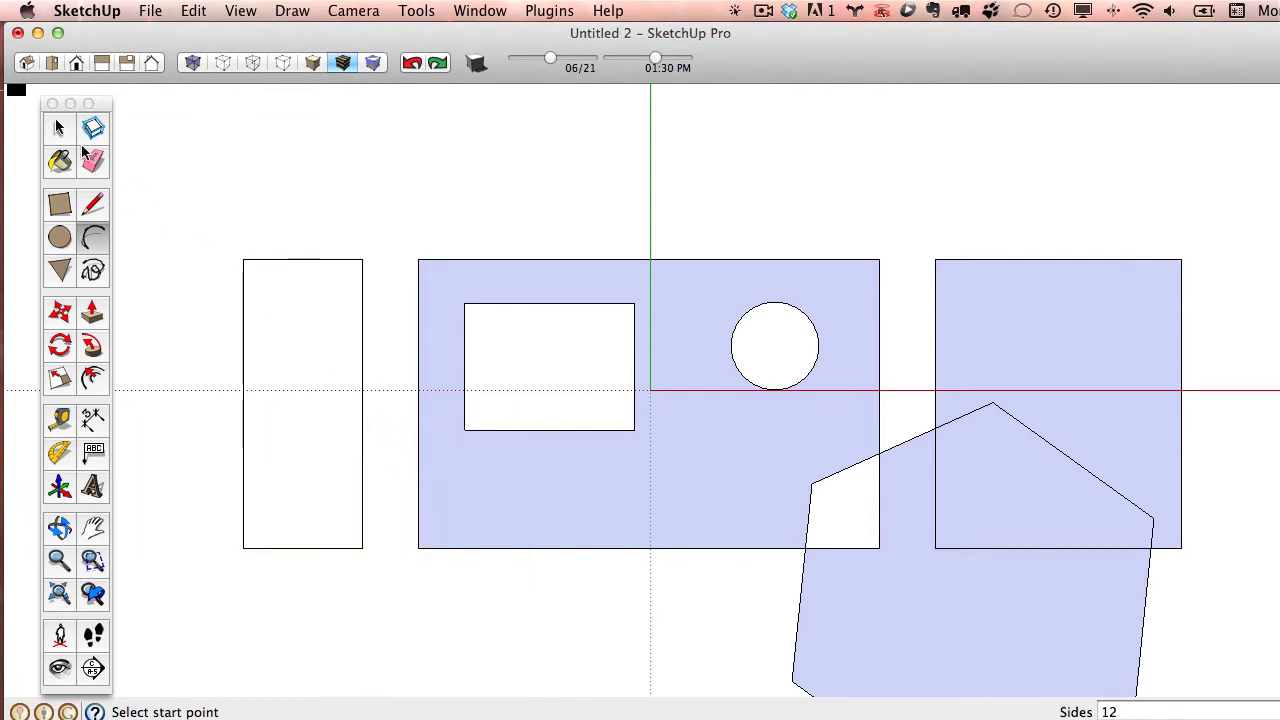
Start a new model and close Untitled 2 without saving.
{"action": "left_click", "coordinate": [150, 10]}
{"action": "left_click", "coordinate": [160, 31]}
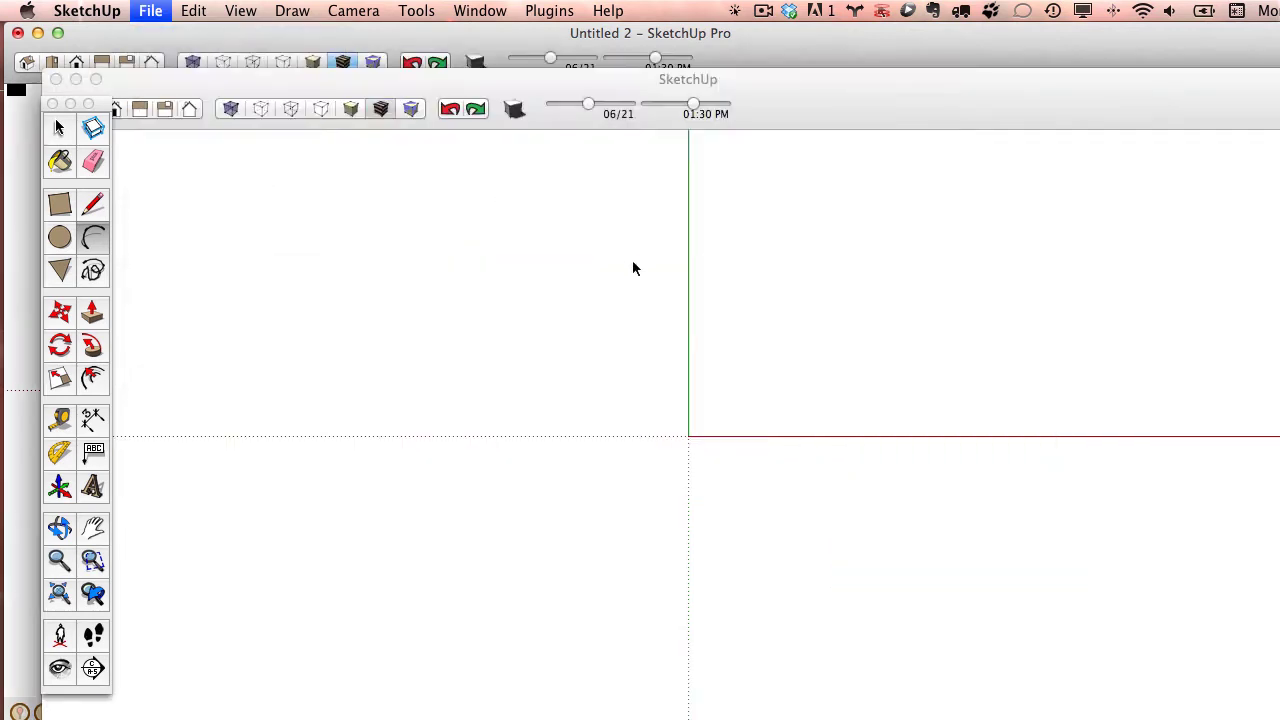
{"action": "left_click", "coordinate": [728, 38]}
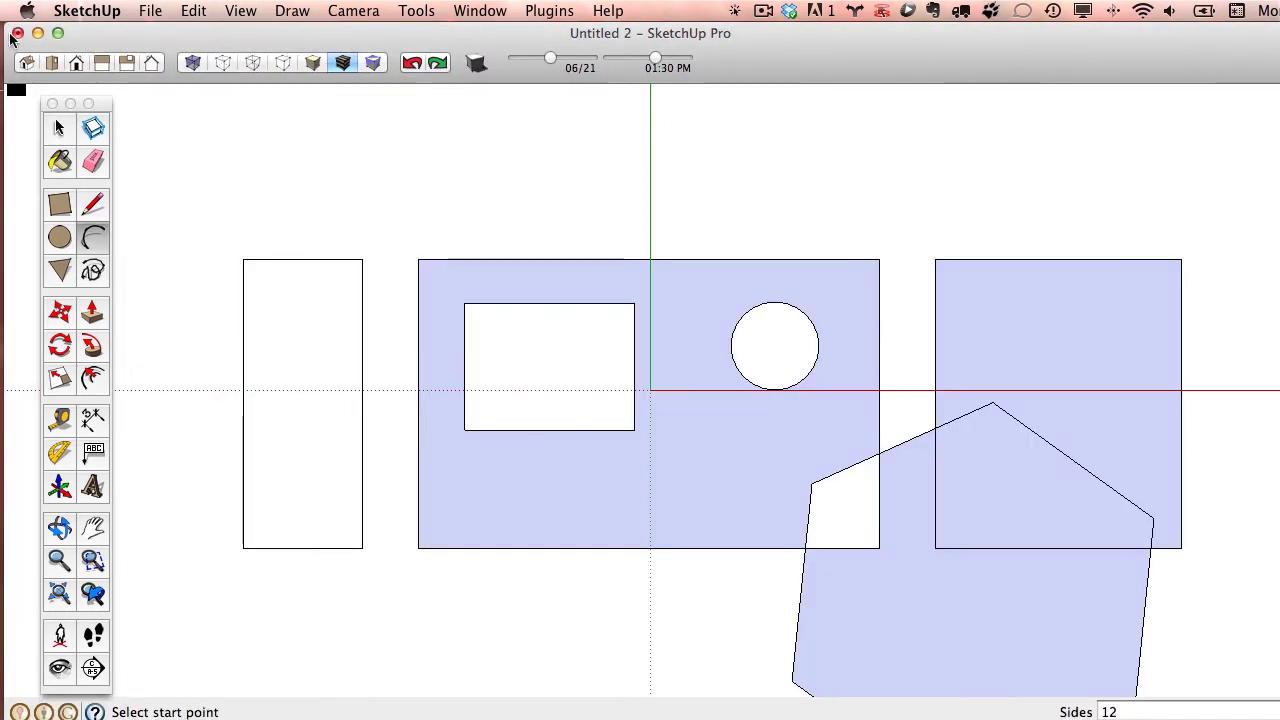
{"action": "key", "text": "super+w"}
{"action": "left_click", "coordinate": [555, 190]}
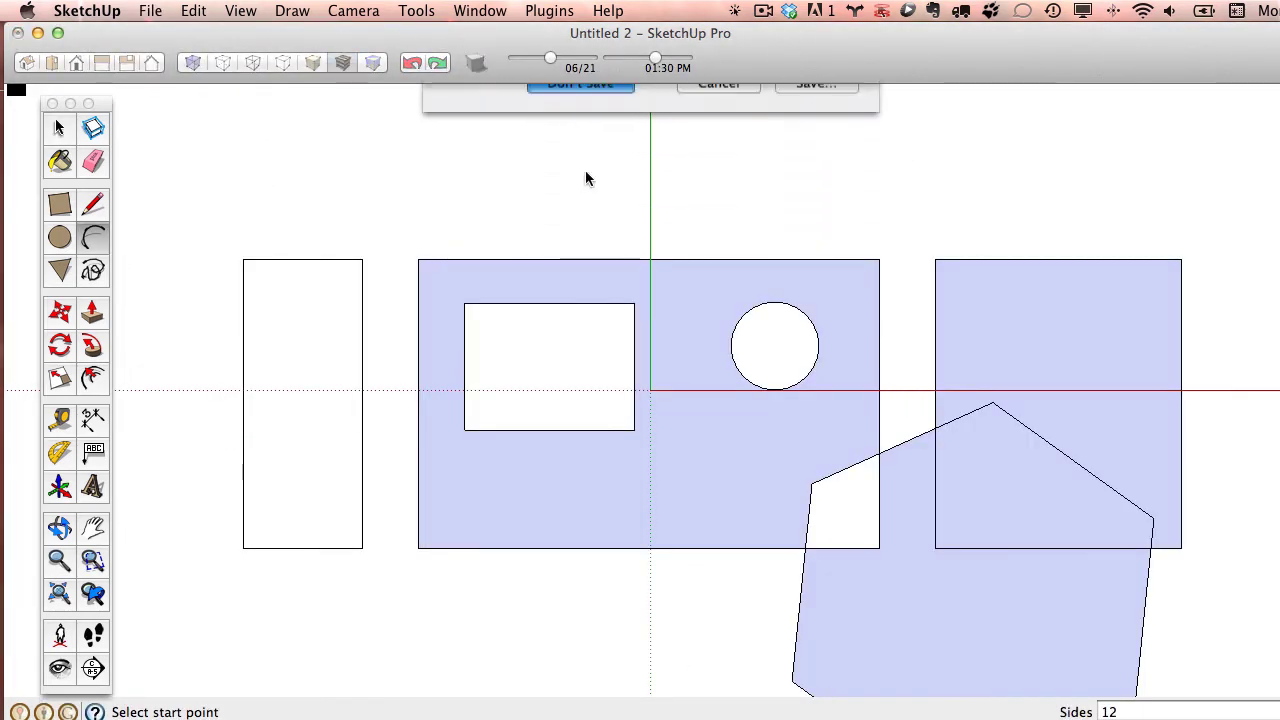
Draw a rectangle about 17' 10 3/16" by 10' 8 1/2" spanning the origin.
{"action": "left_click_drag", "start_coordinate": [858, 108], "coordinate": [810, 56]}
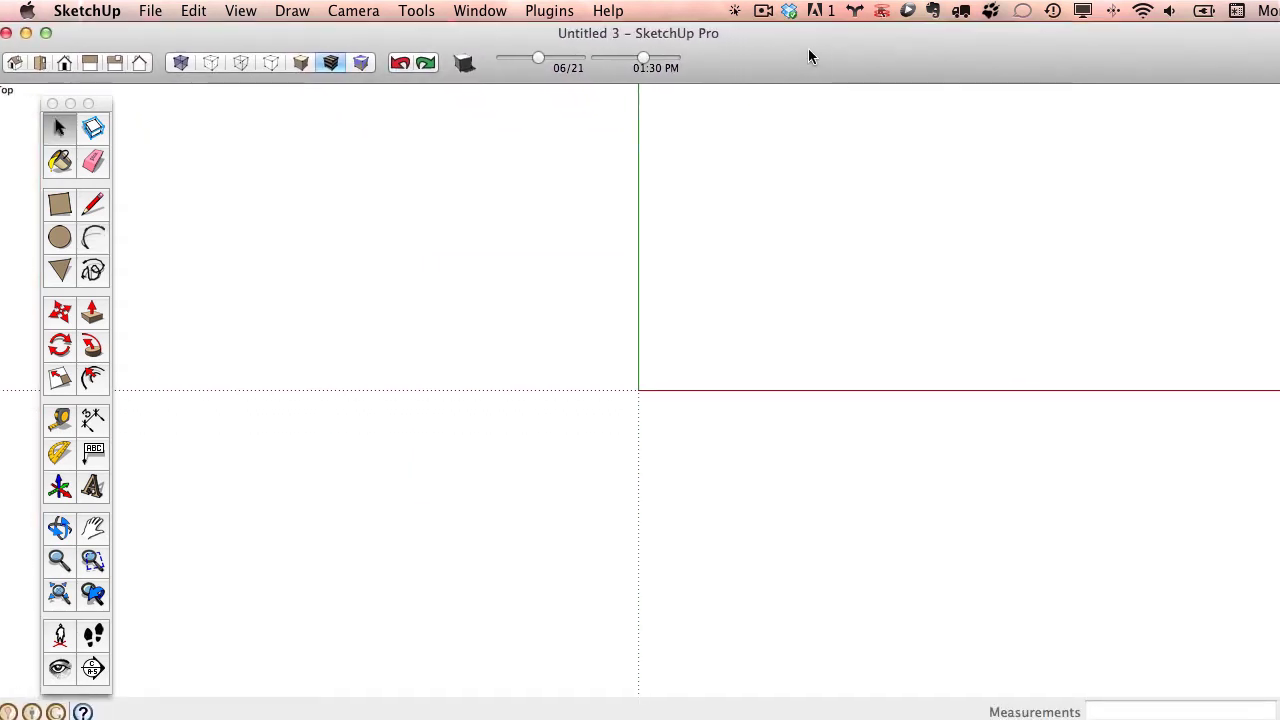
{"action": "left_click", "coordinate": [62, 205]}
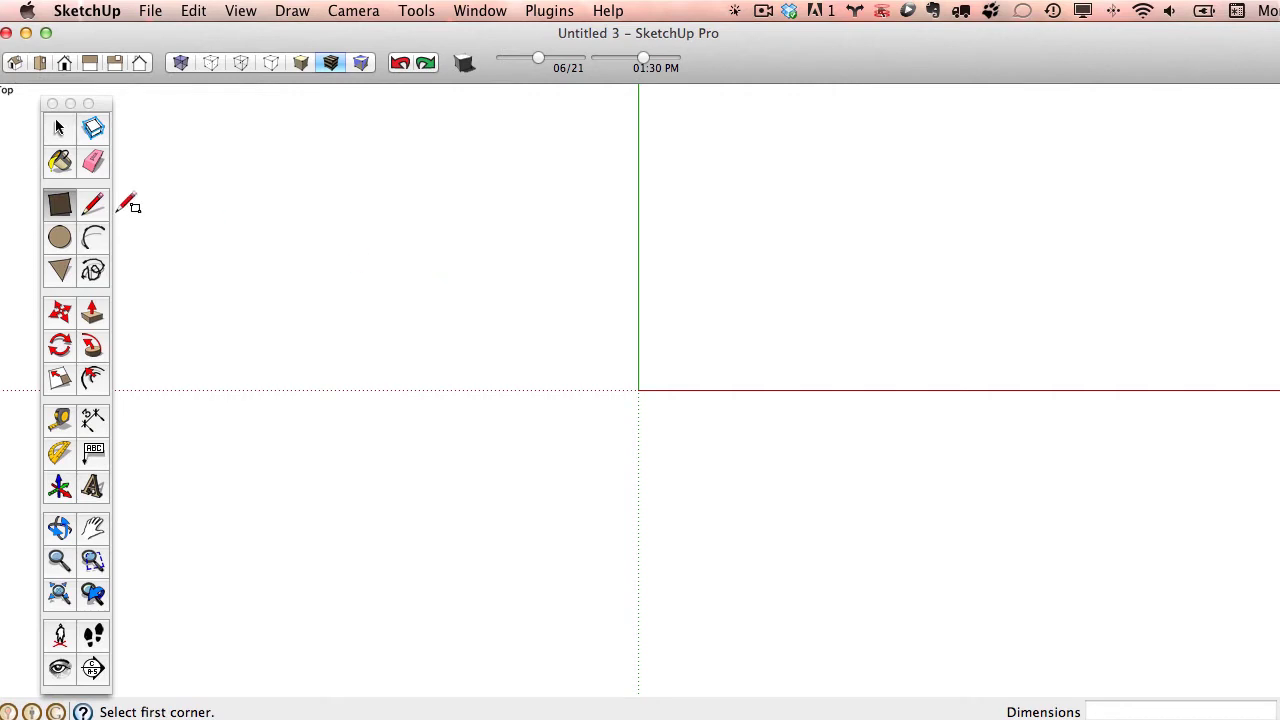
{"action": "left_click", "coordinate": [277, 166]}
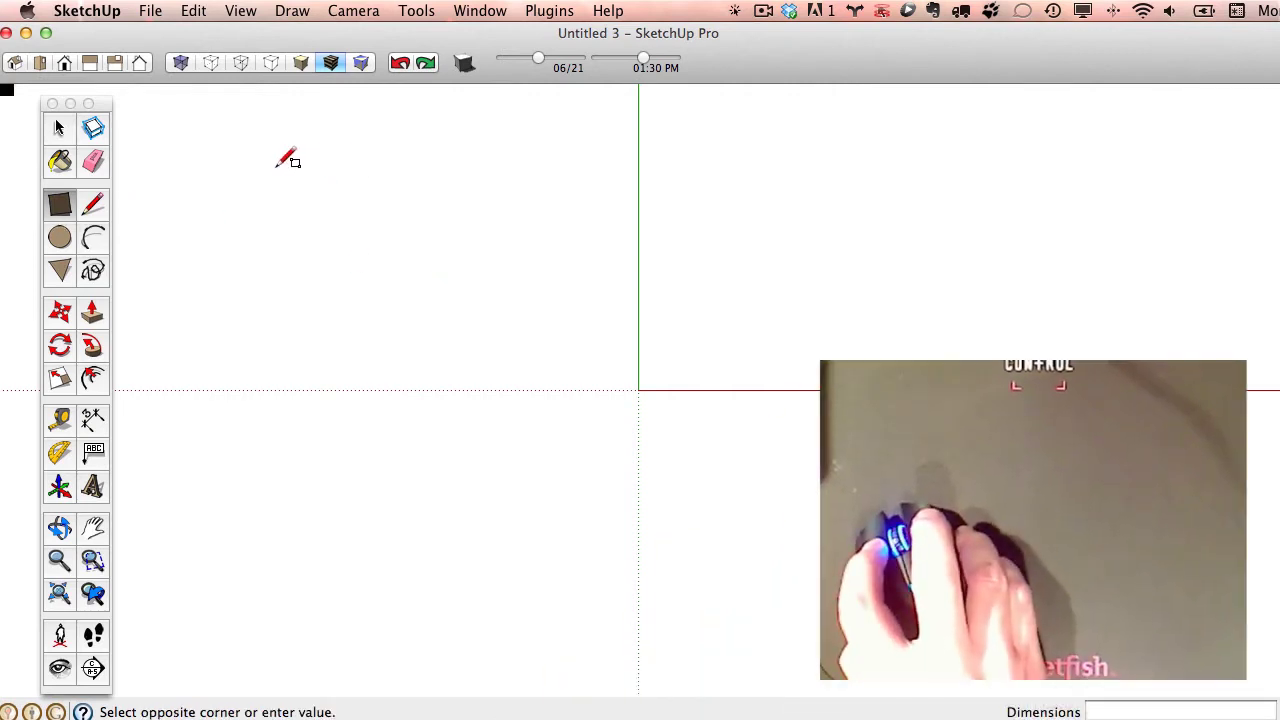
{"action": "left_click", "coordinate": [767, 460]}
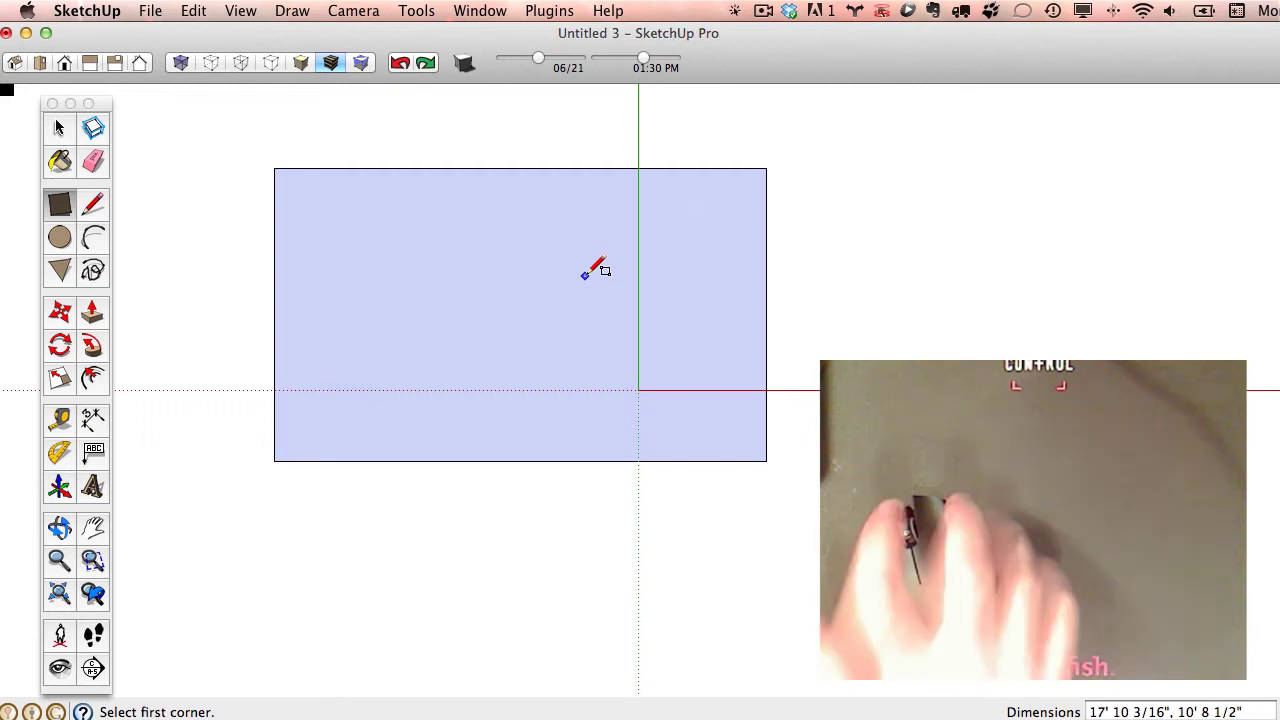
{"action": "left_click", "coordinate": [59, 129]}
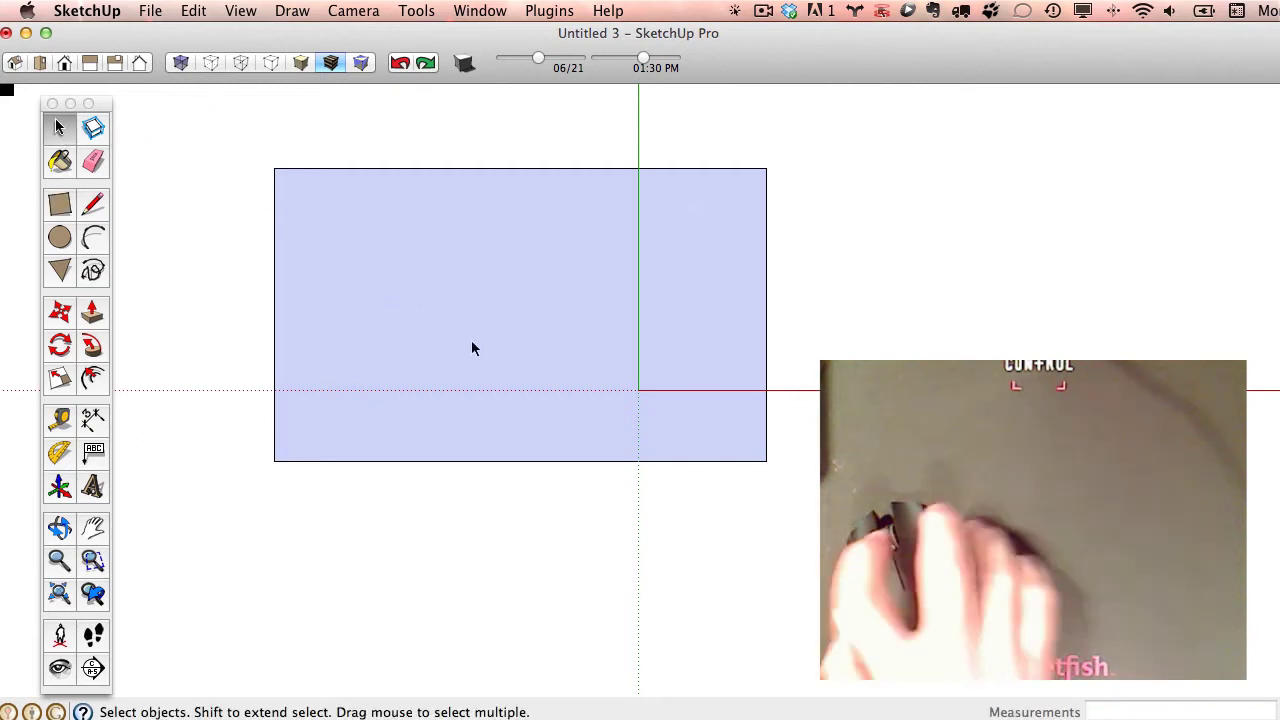
{"action": "left_click", "coordinate": [526, 168]}
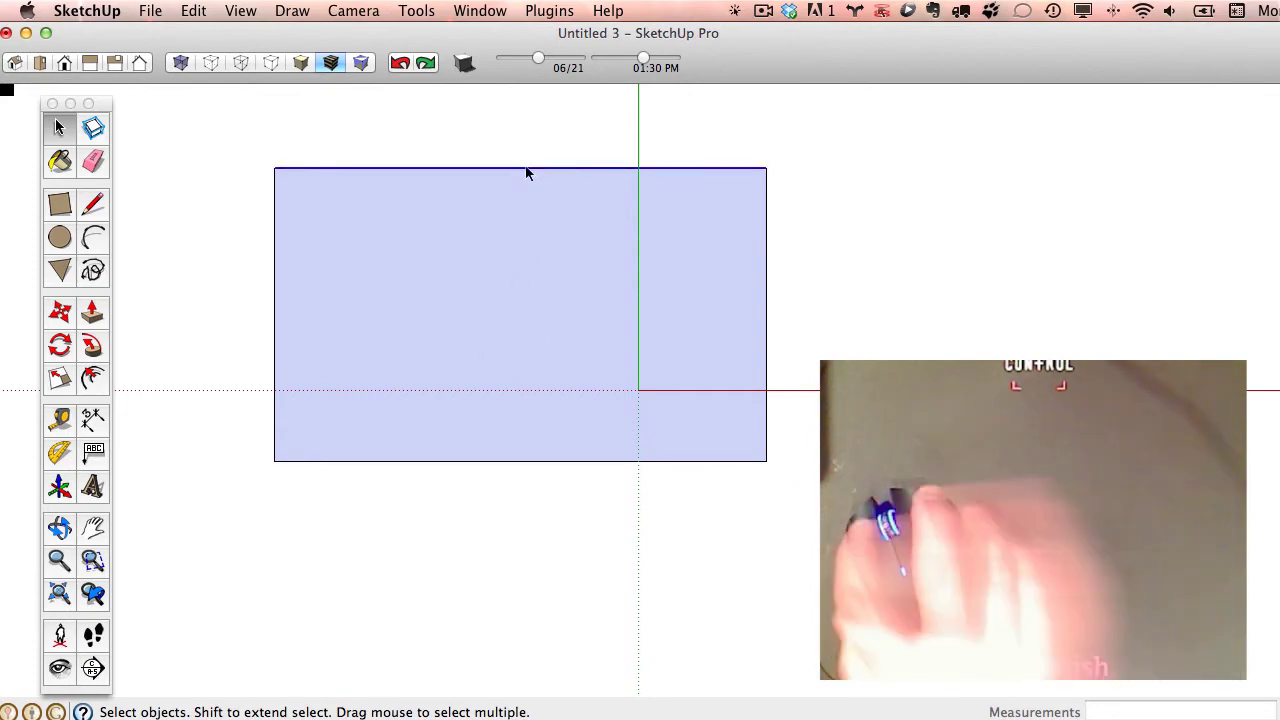
{"action": "left_click", "coordinate": [558, 255]}
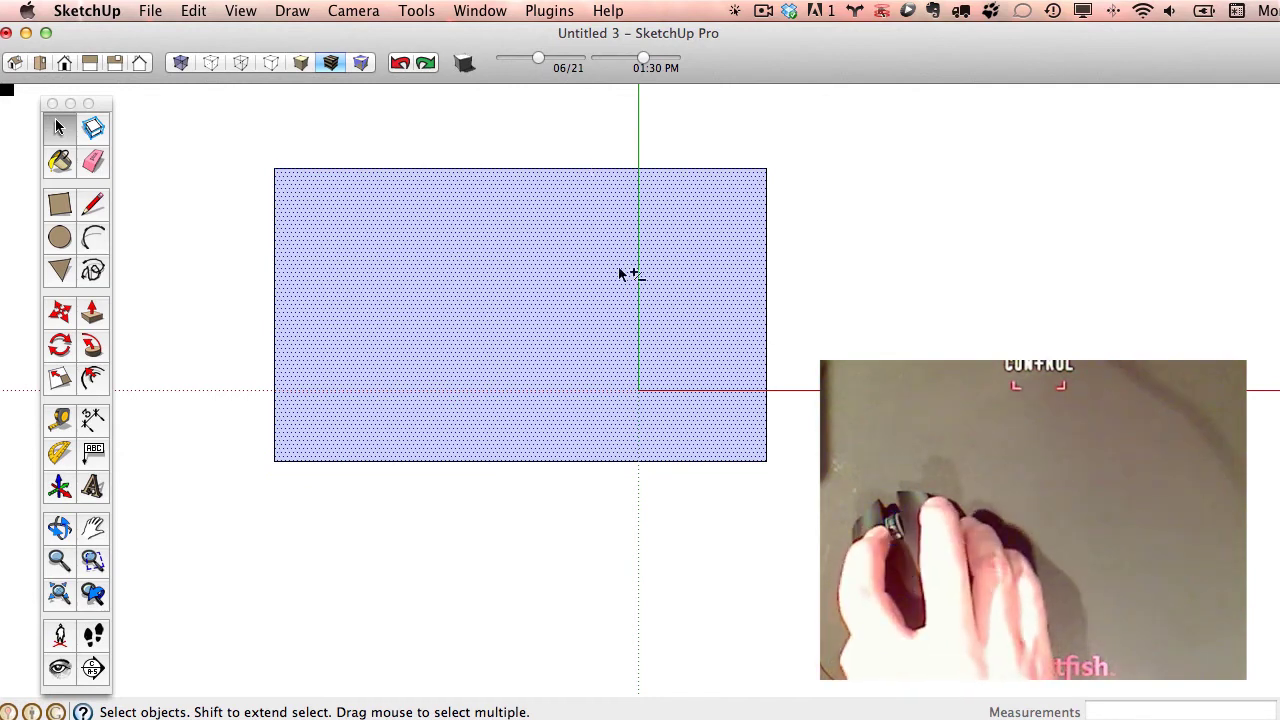
{"action": "left_click", "coordinate": [589, 171], "text": "shift"}
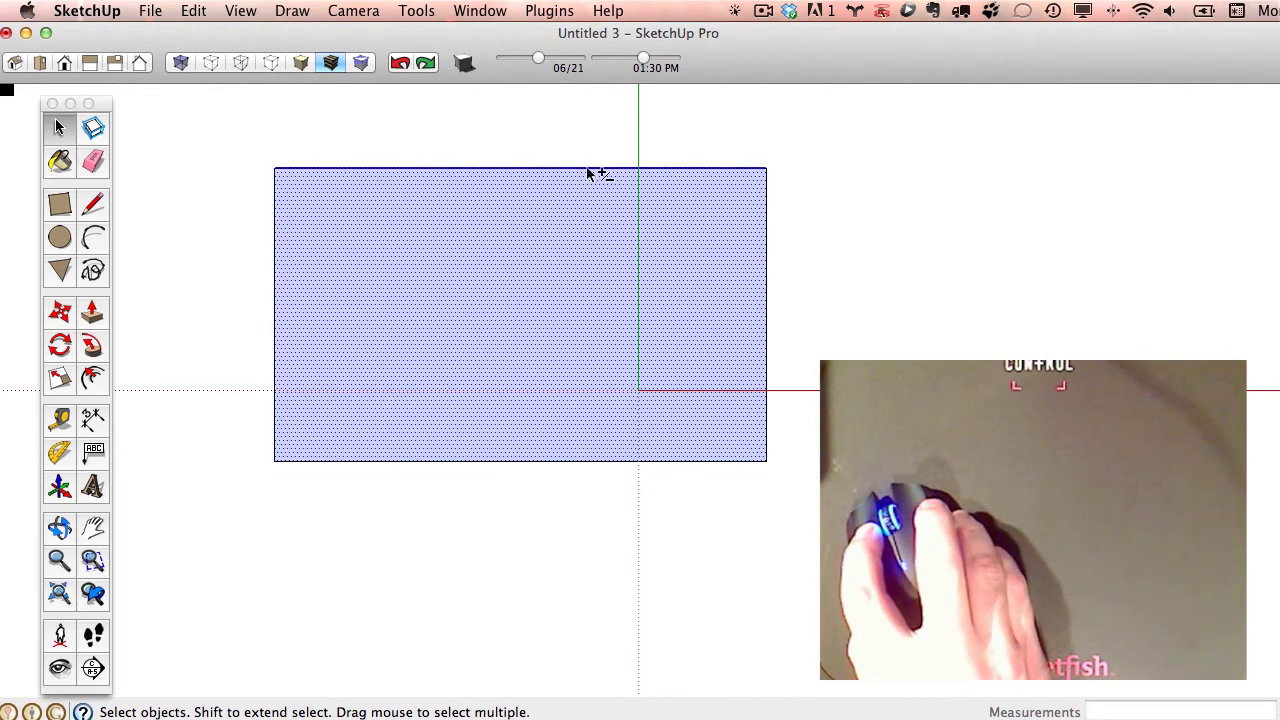
{"action": "left_click", "coordinate": [766, 260], "text": "shift"}
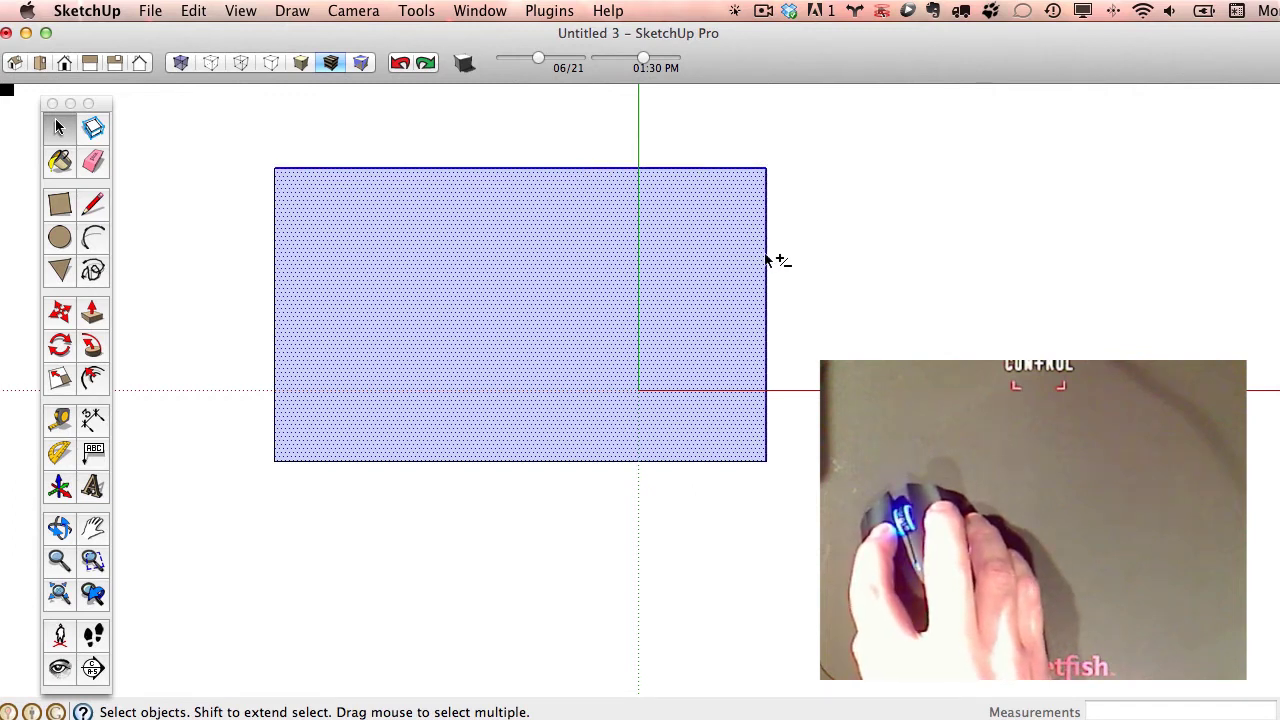
{"action": "left_click", "coordinate": [745, 462], "text": "shift"}
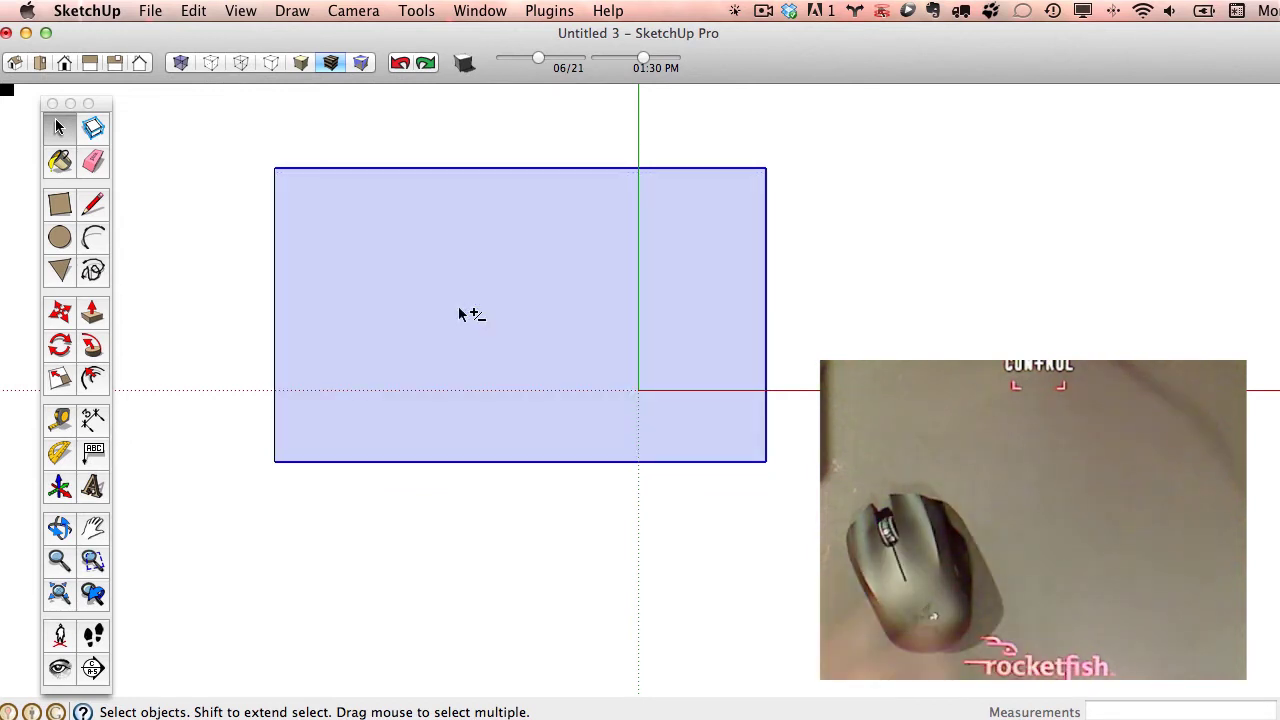
{"action": "left_click", "coordinate": [924, 252]}
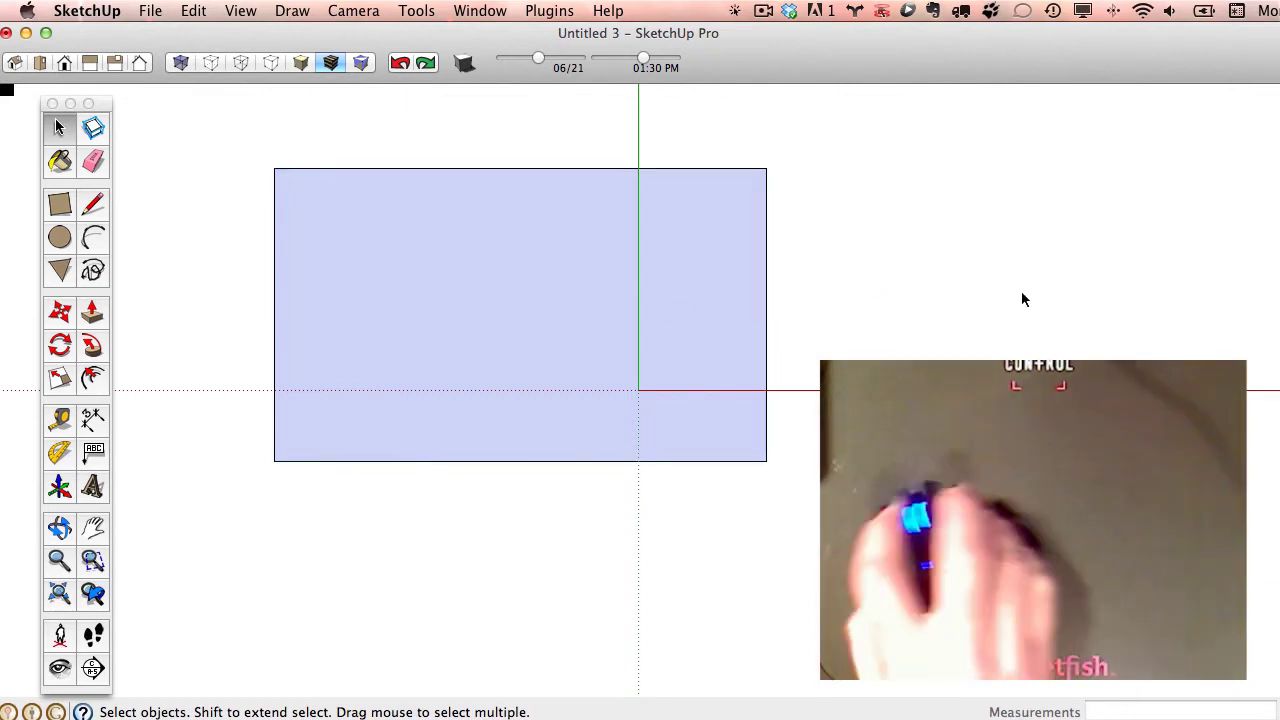
Box-select the 17' 10 3/16" by 10' 8 1/2" rectangle's face and four edges.
{"action": "left_click_drag", "start_coordinate": [220, 126], "coordinate": [835, 514]}
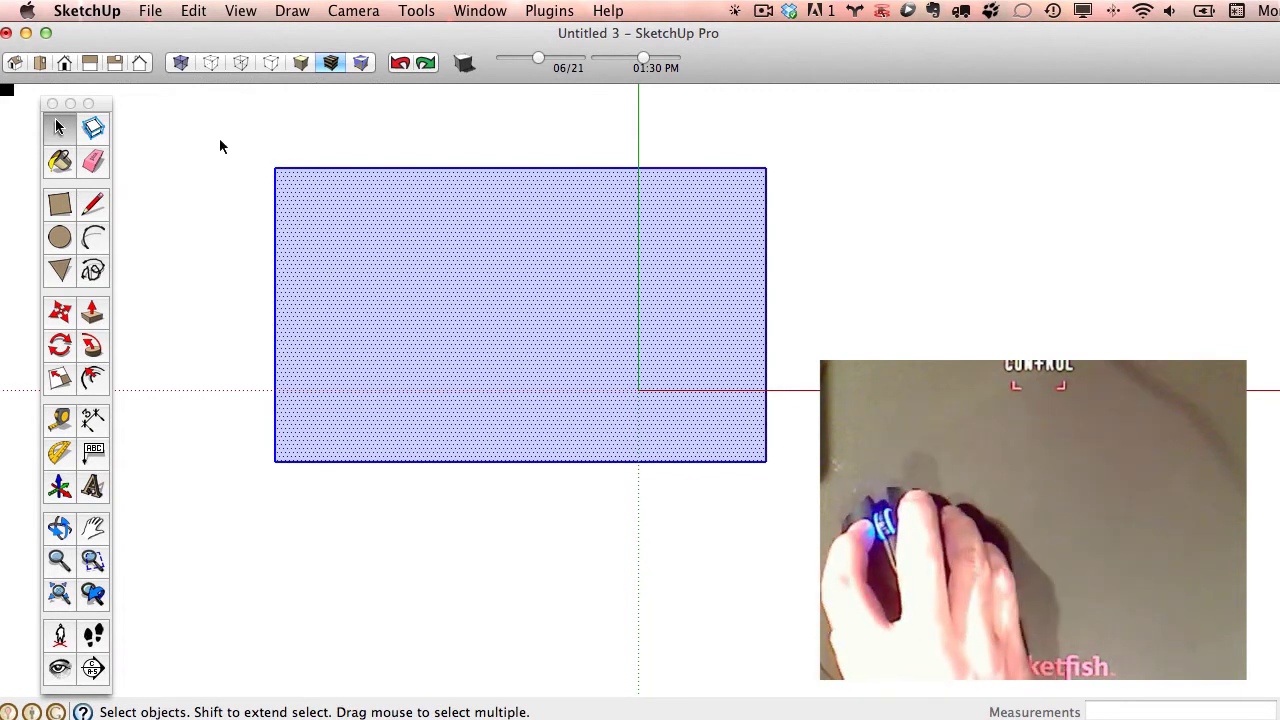
{"action": "left_click_drag", "start_coordinate": [214, 128], "coordinate": [396, 525]}
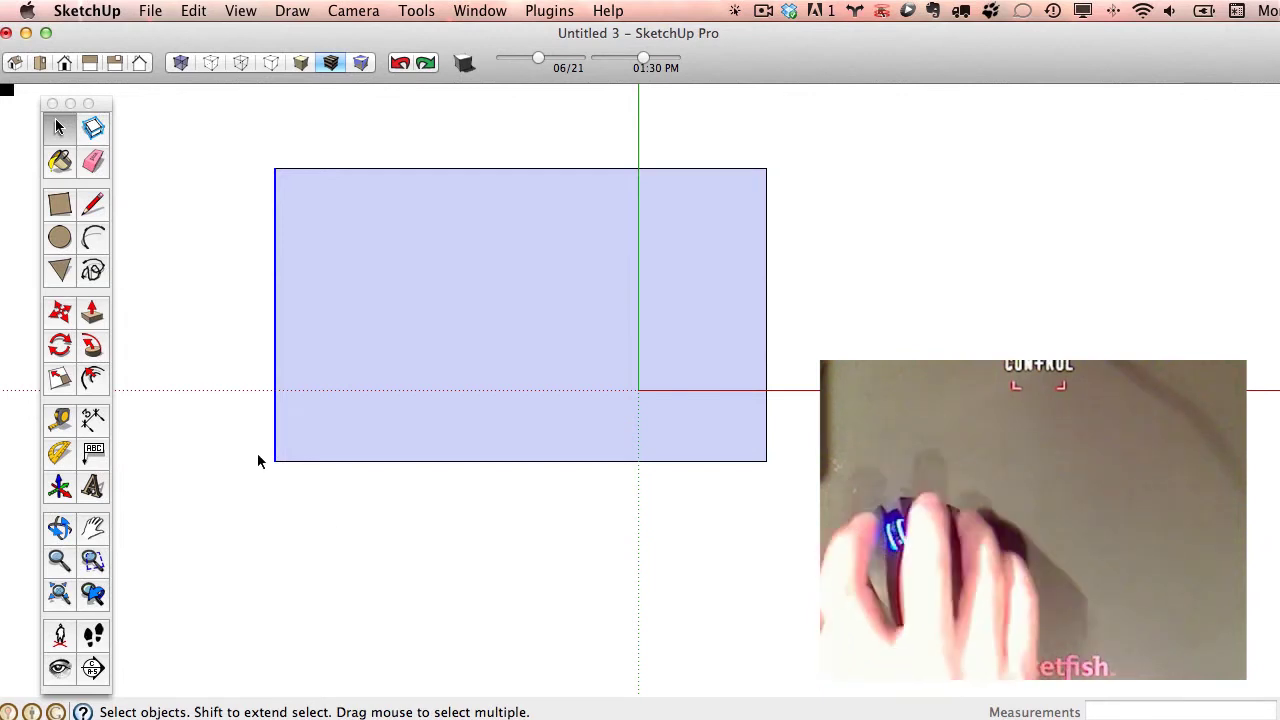
{"action": "left_click_drag", "start_coordinate": [233, 135], "coordinate": [851, 244]}
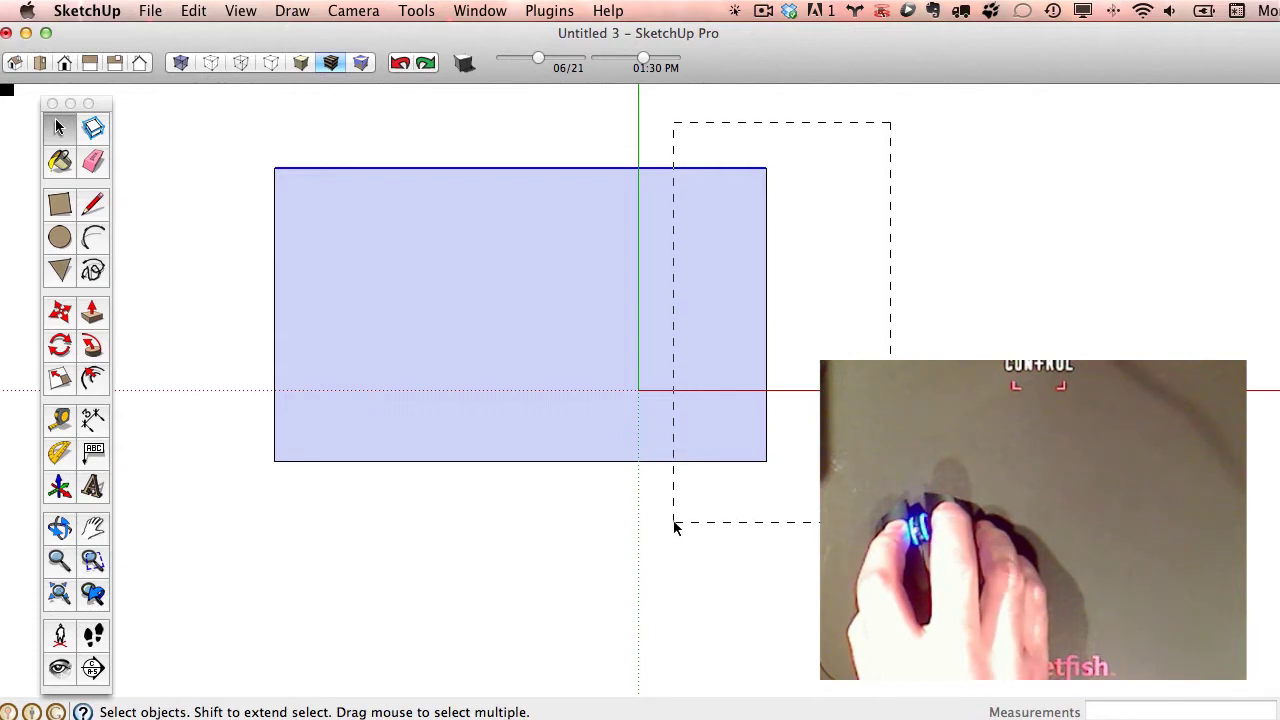
{"action": "left_click_drag", "start_coordinate": [675, 522], "coordinate": [713, 548]}
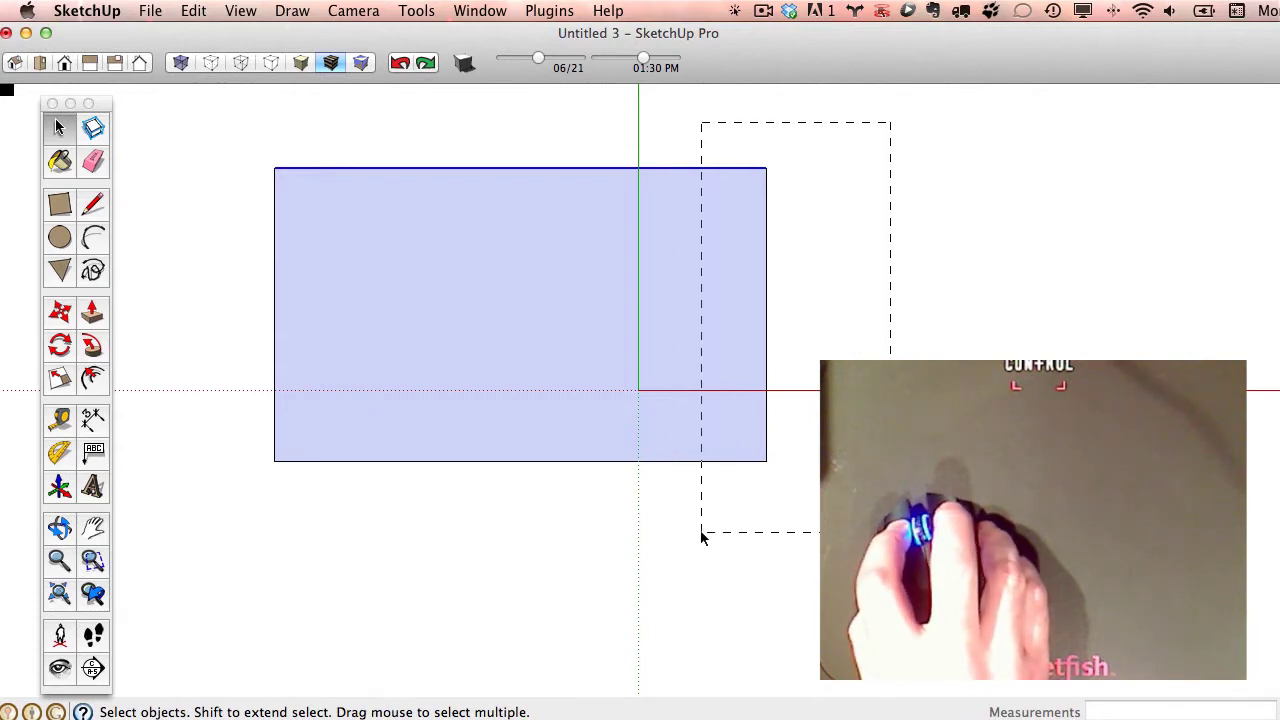
{"action": "left_click_drag", "start_coordinate": [702, 537], "coordinate": [699, 530]}
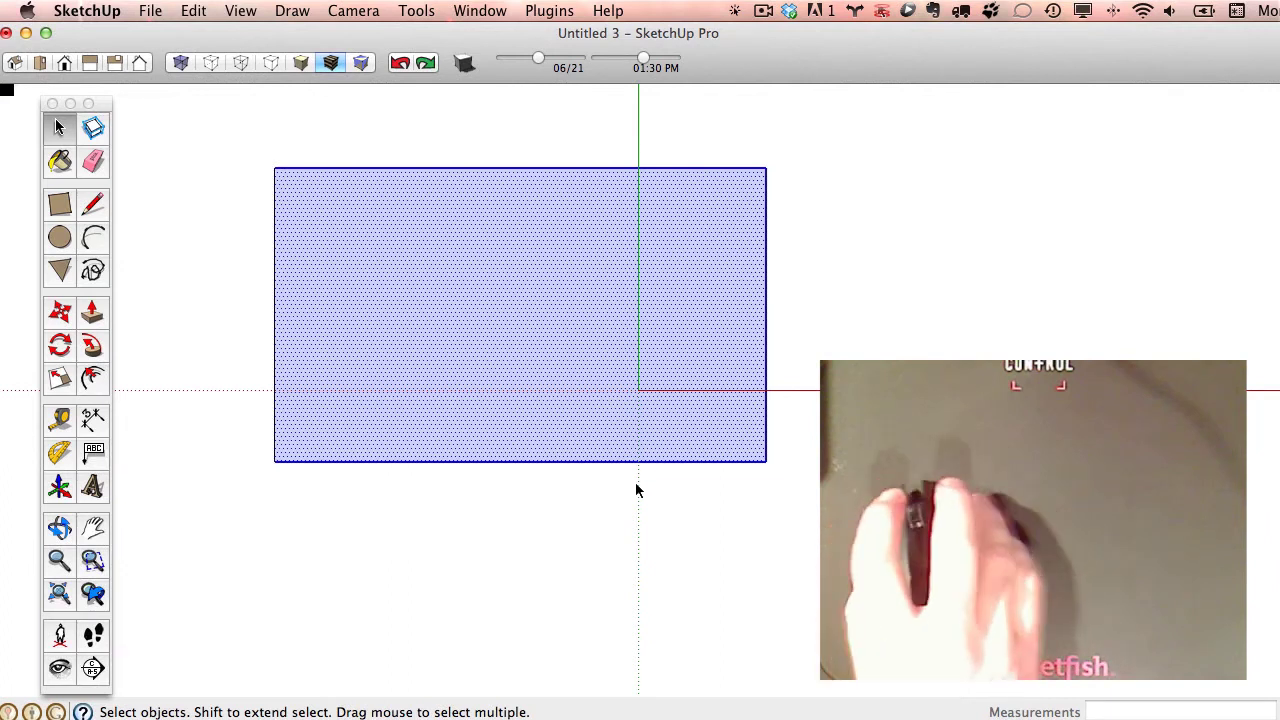
Draw a vertical 10' 8 1/2" line just left of the origin, splitting the rectangle in two.
{"action": "left_click", "coordinate": [1016, 246]}
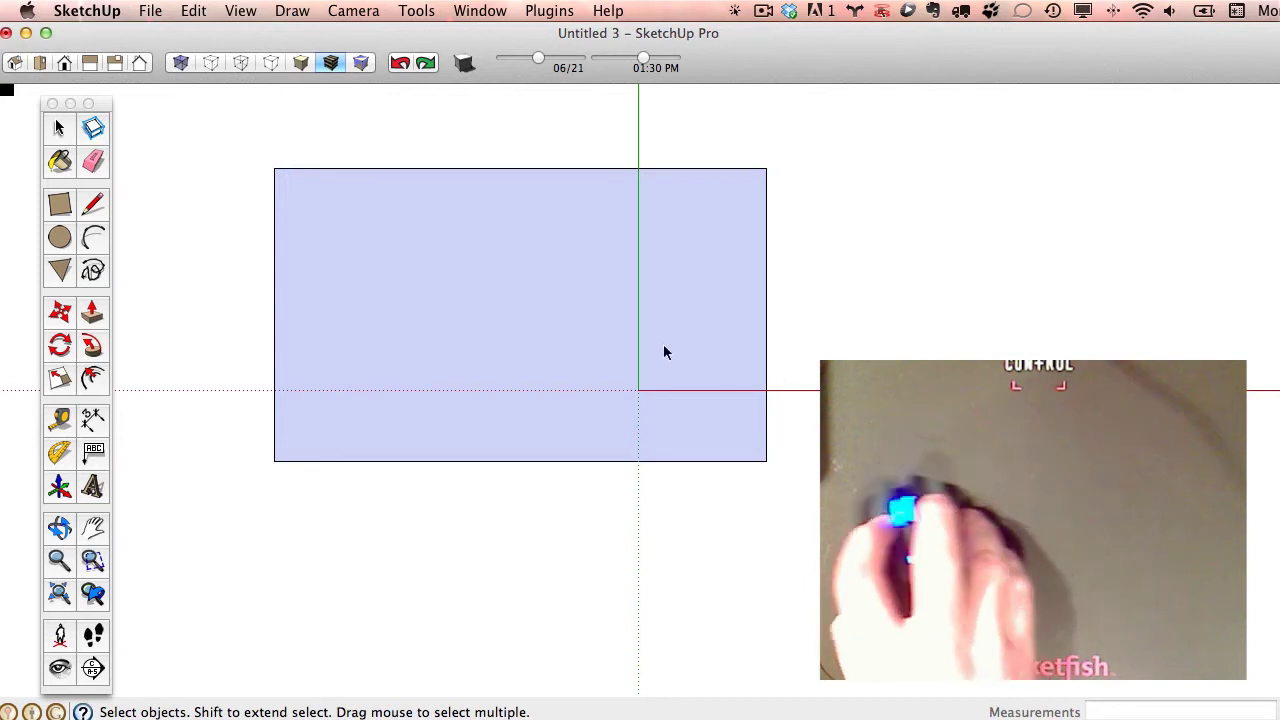
{"action": "left_click", "coordinate": [97, 204]}
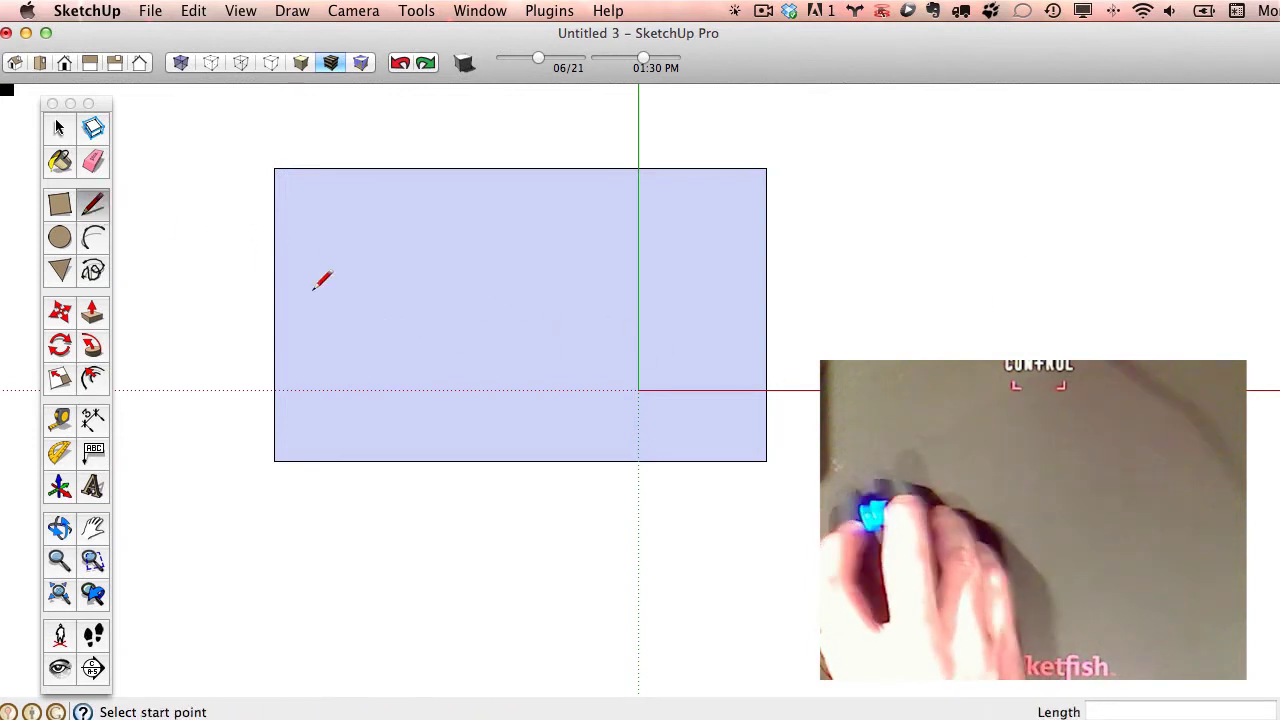
{"action": "left_click", "coordinate": [520, 168]}
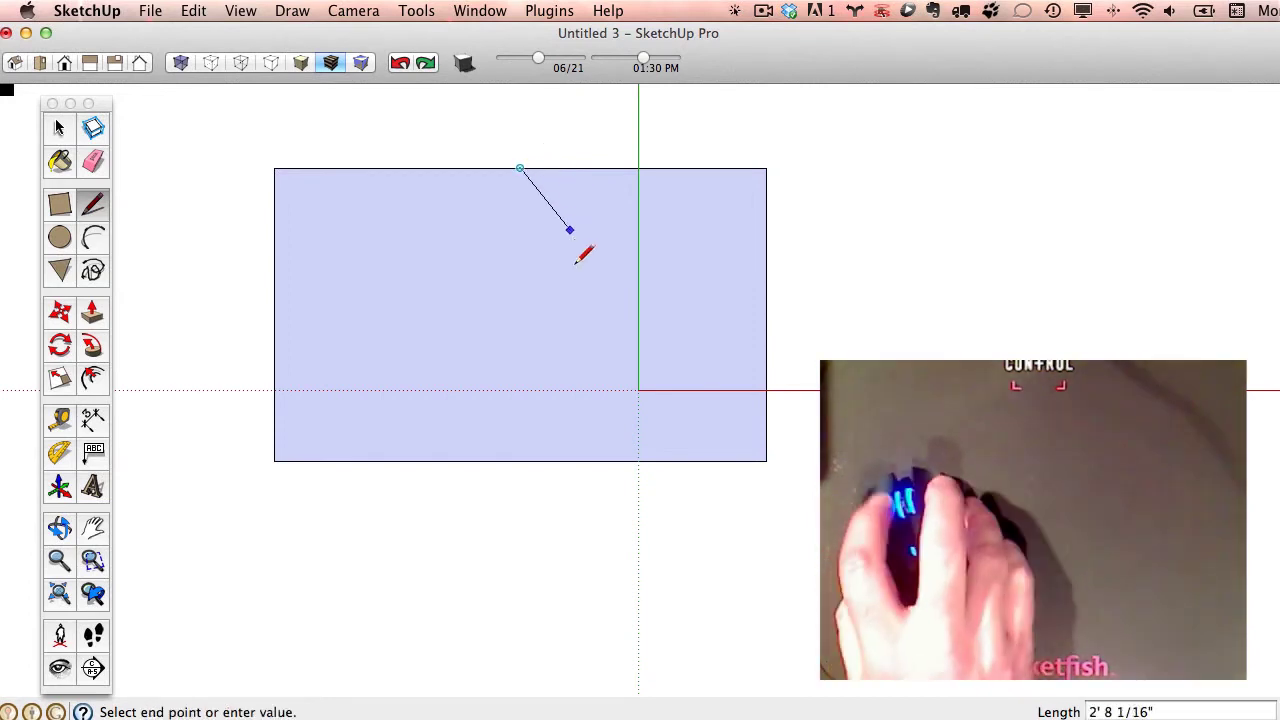
{"action": "left_click", "coordinate": [520, 461]}
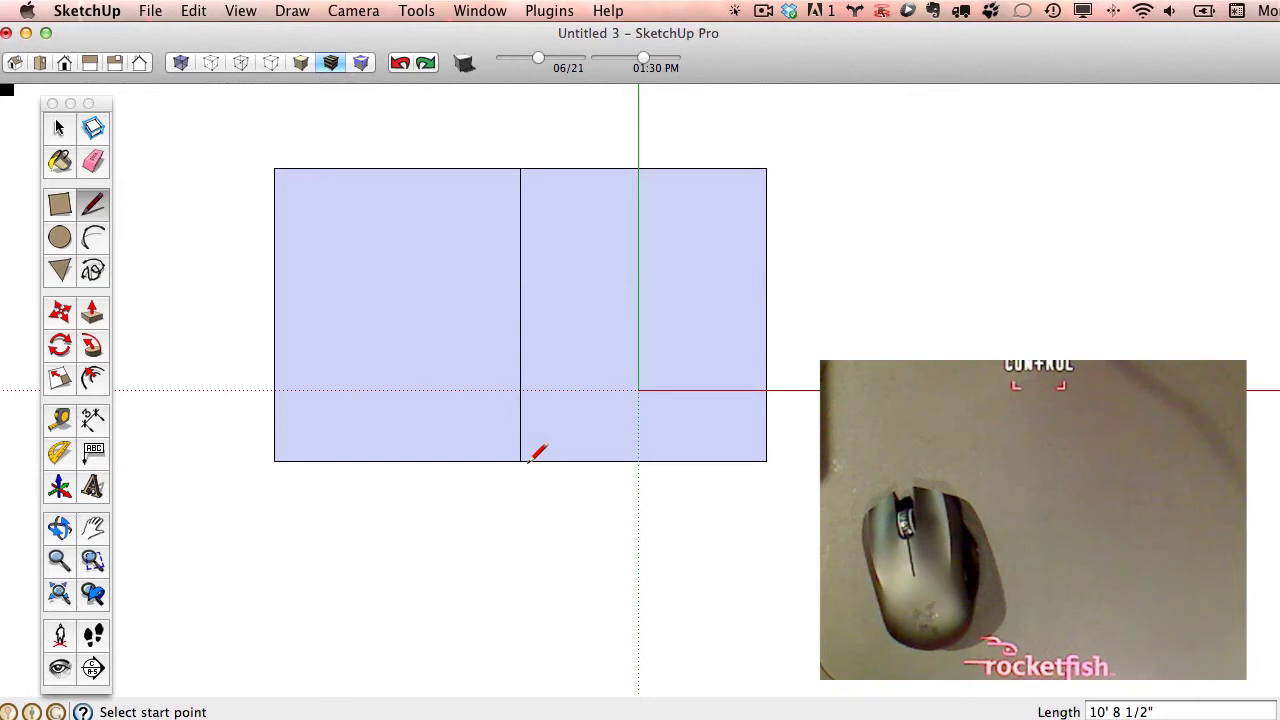
{"action": "left_click", "coordinate": [59, 127]}
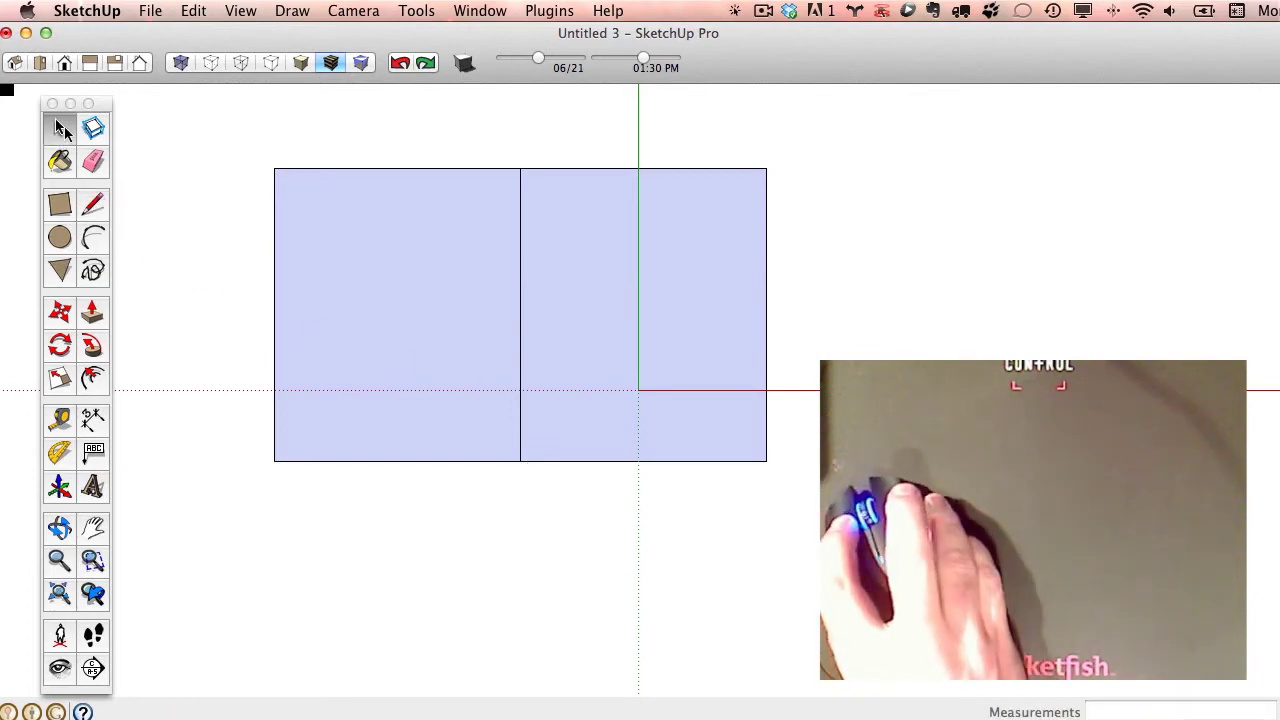
{"action": "left_click", "coordinate": [521, 335]}
{"action": "left_click", "coordinate": [546, 330]}
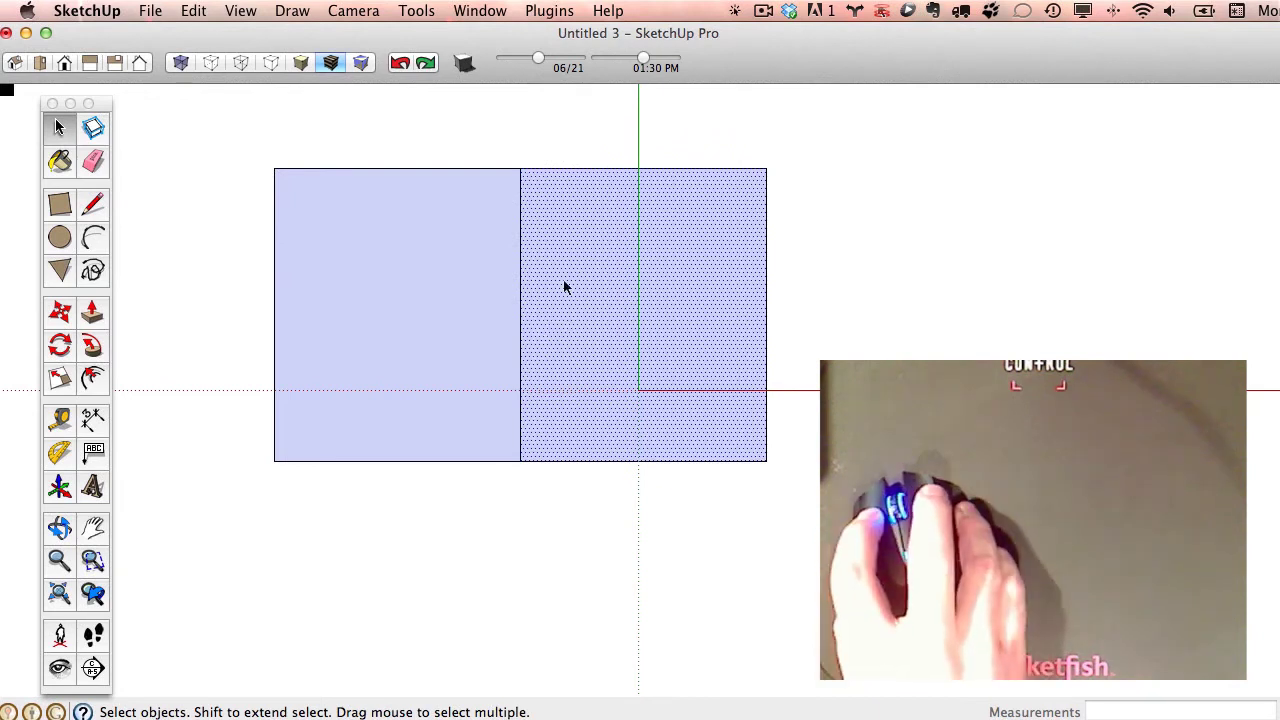
{"action": "double_click", "coordinate": [563, 280]}
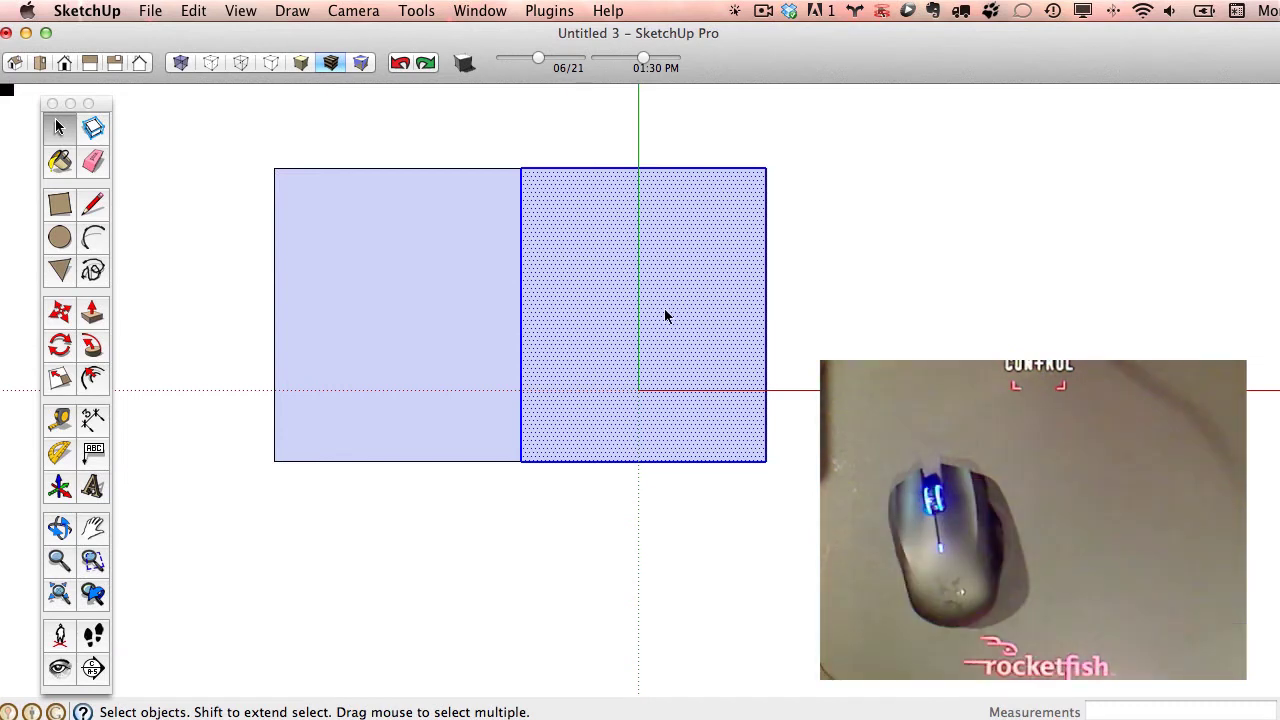
{"action": "left_click", "coordinate": [864, 276]}
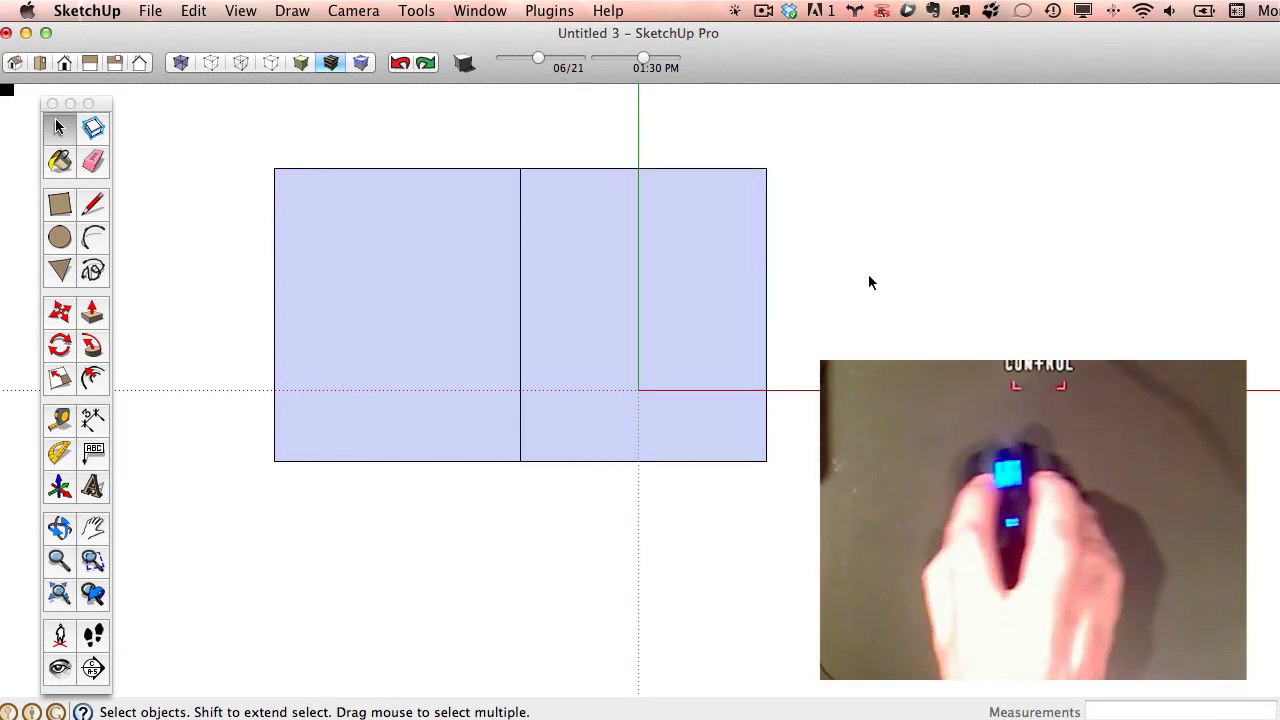
{"action": "left_click", "coordinate": [520, 327]}
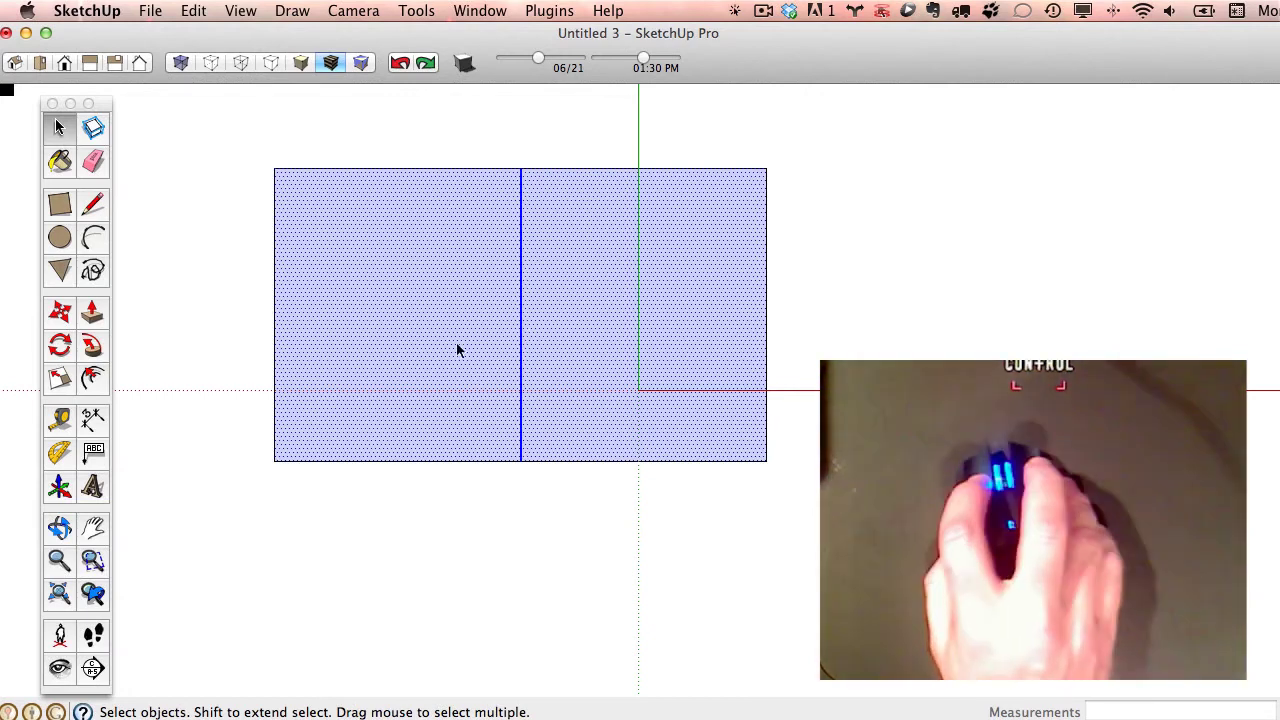
{"action": "triple_click", "coordinate": [596, 297]}
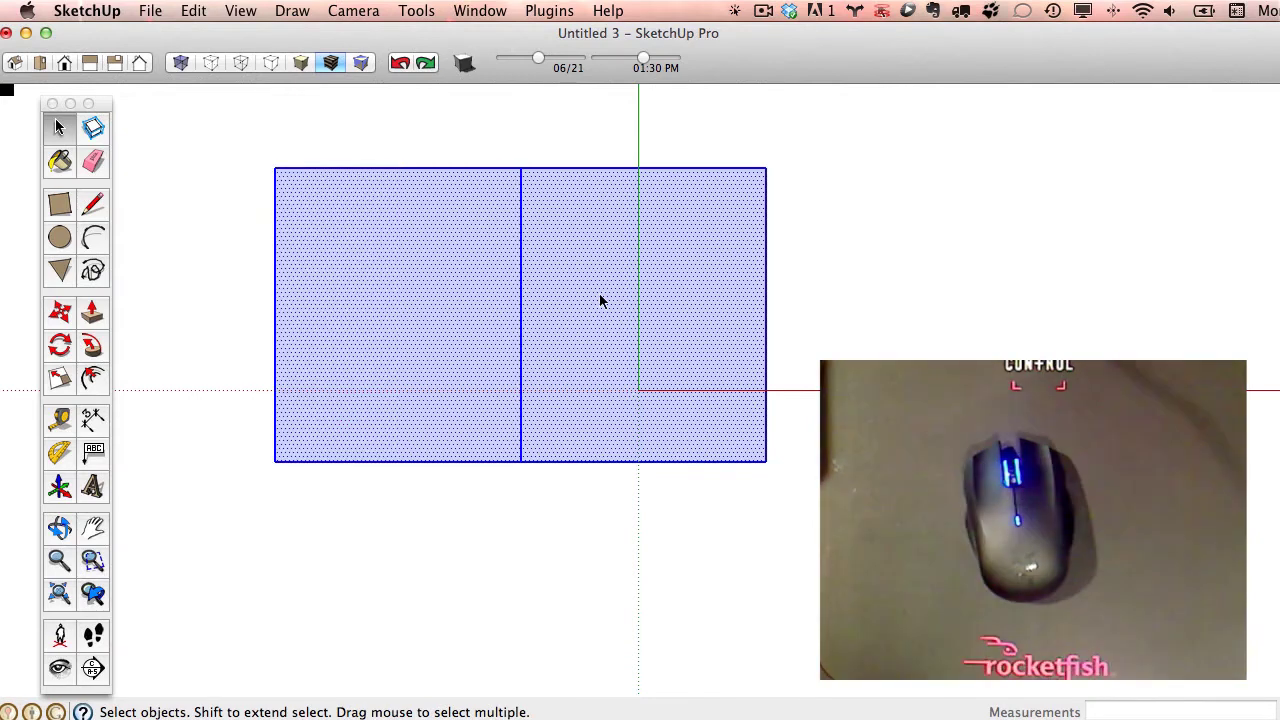
{"action": "left_click", "coordinate": [879, 290]}
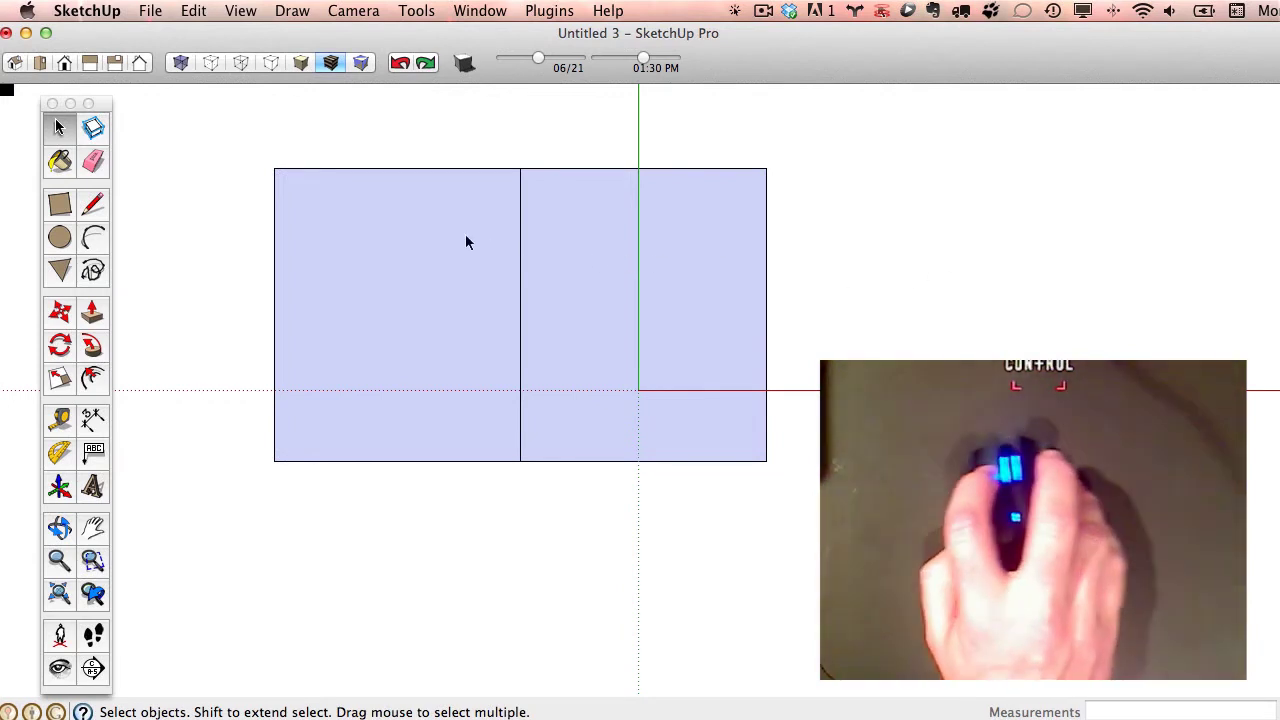
{"action": "left_click", "coordinate": [462, 236]}
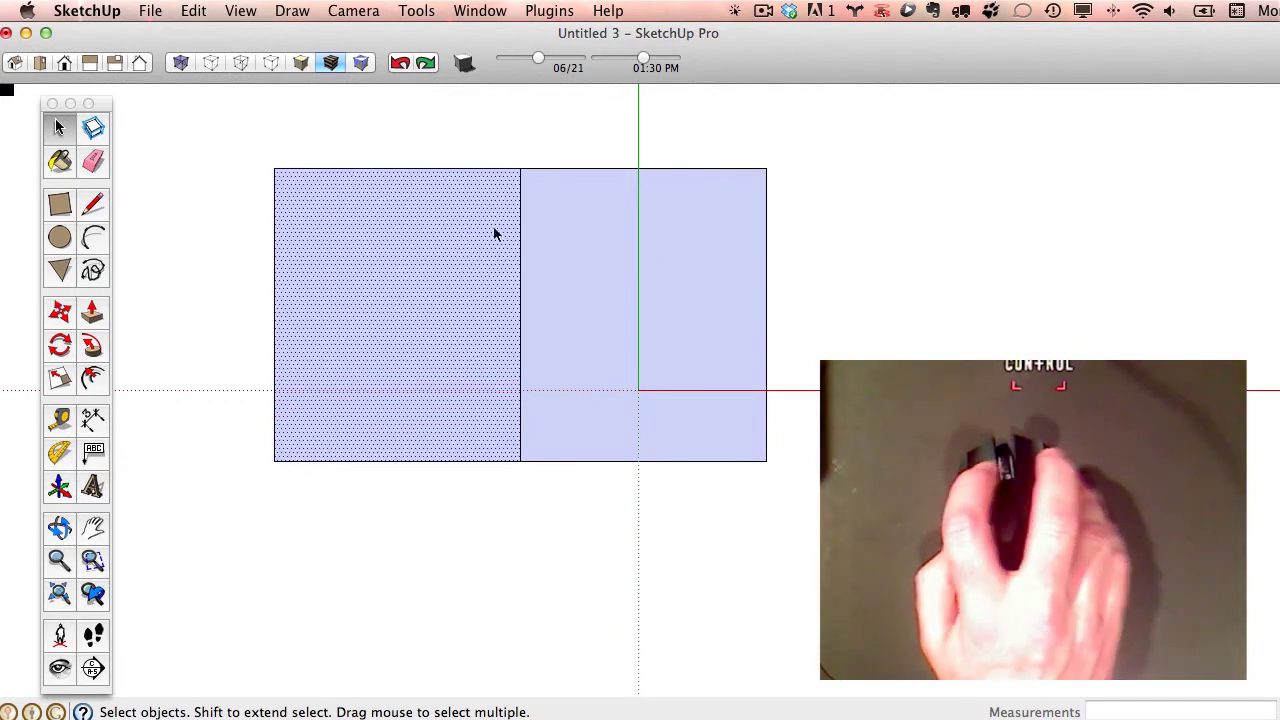
{"action": "left_click", "coordinate": [520, 242]}
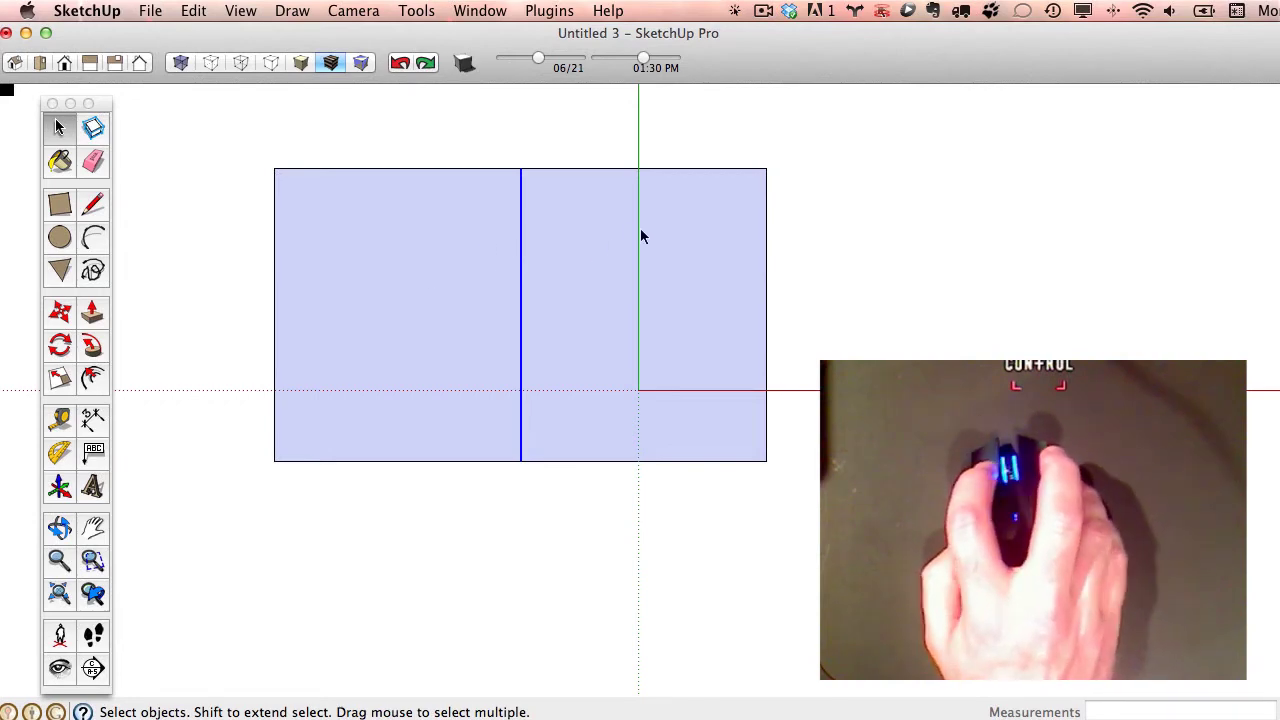
{"action": "left_click", "coordinate": [603, 238]}
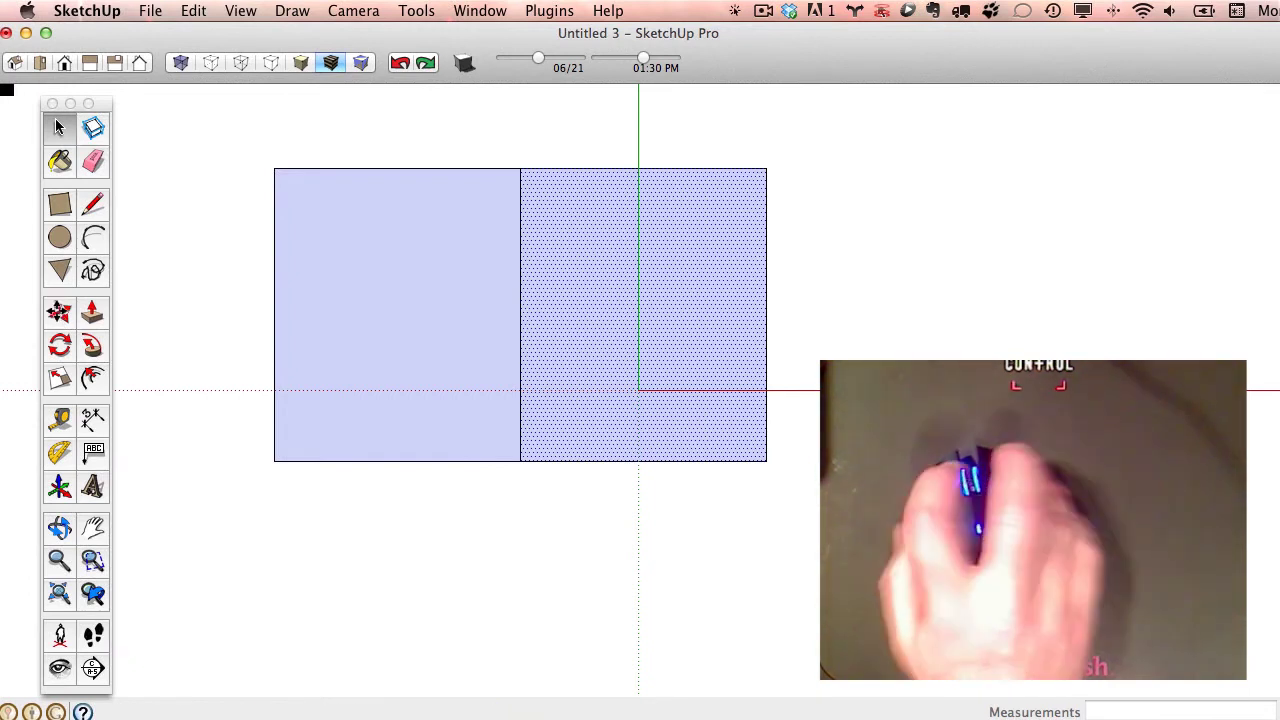
{"action": "left_click", "coordinate": [59, 313]}
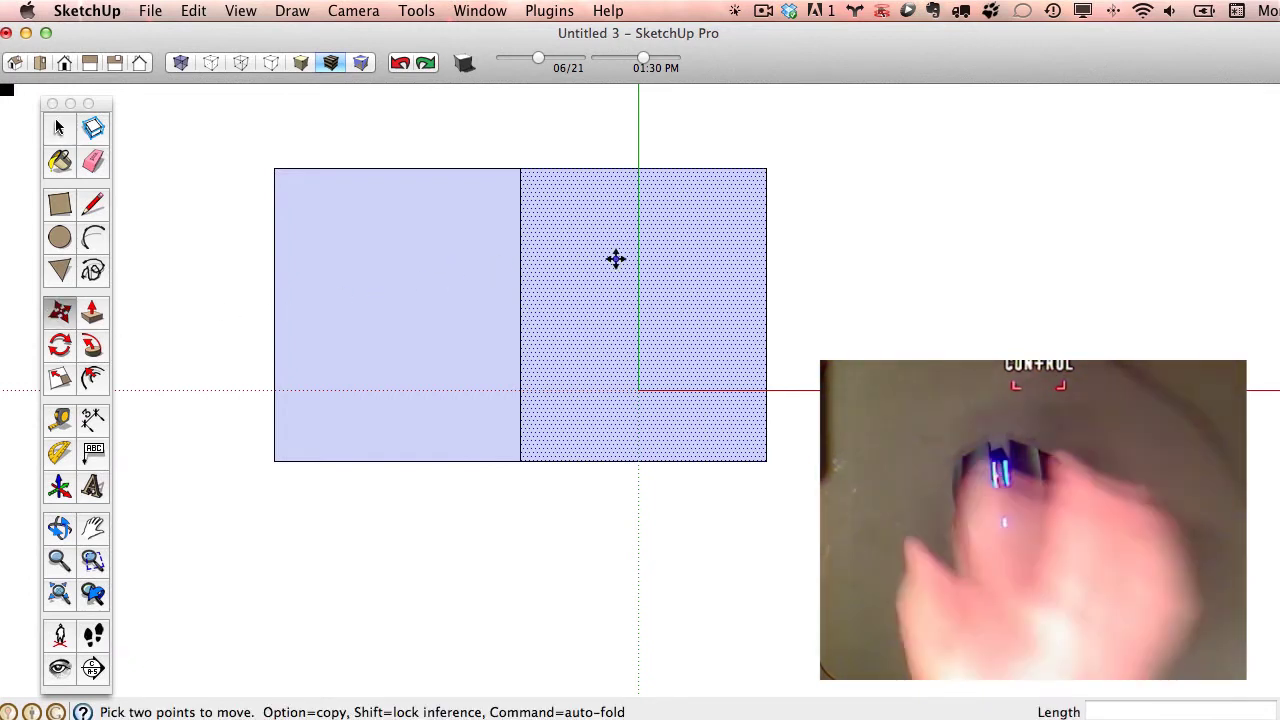
{"action": "left_click", "coordinate": [673, 294]}
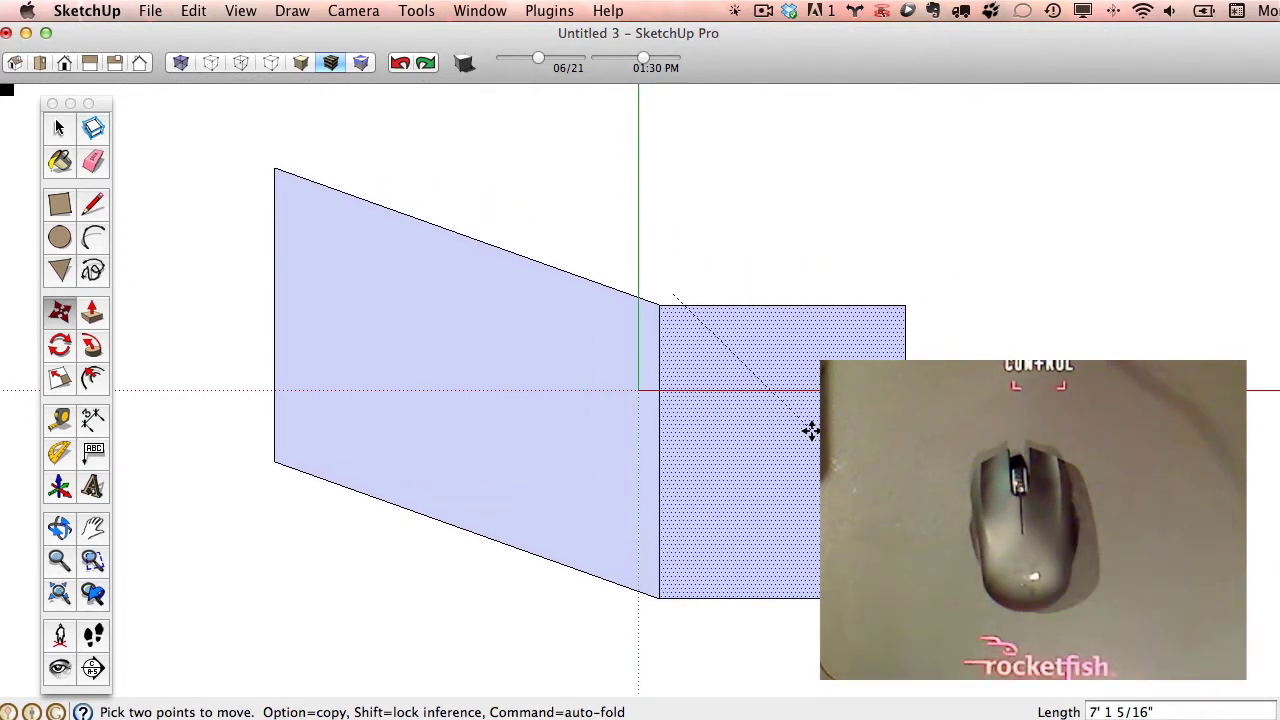
{"action": "key", "text": "Escape"}
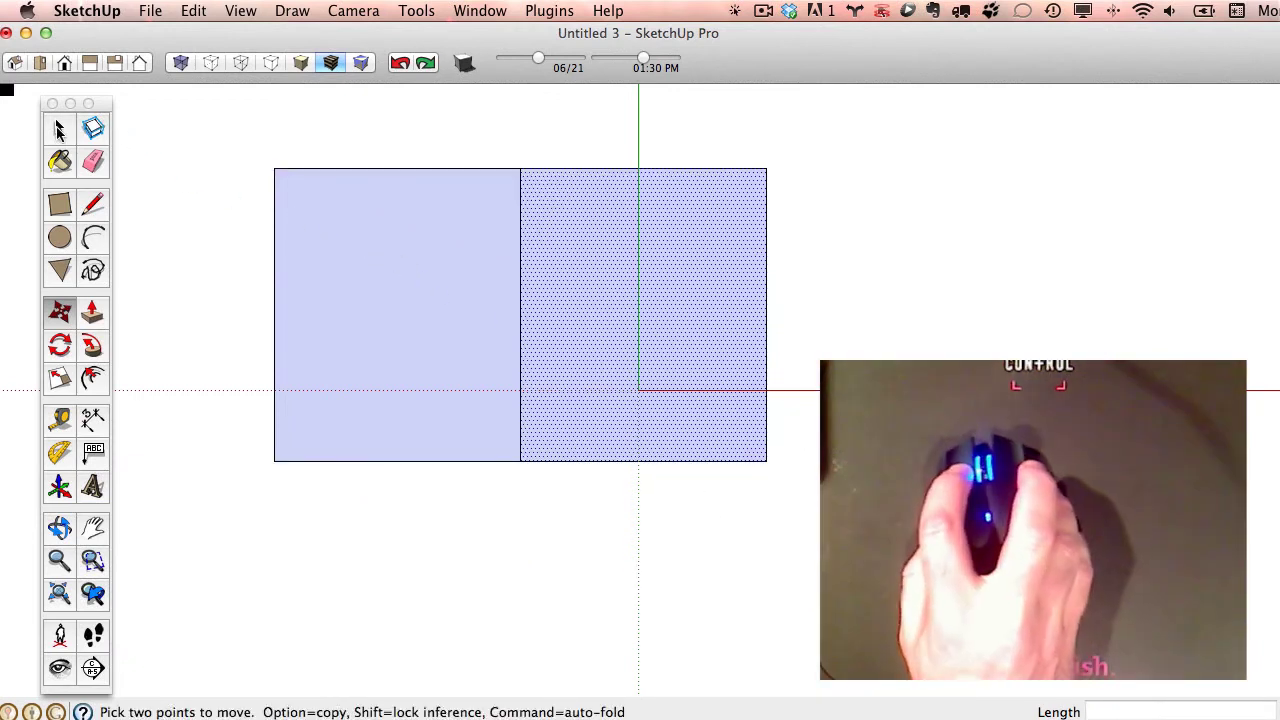
{"action": "left_click", "coordinate": [58, 130]}
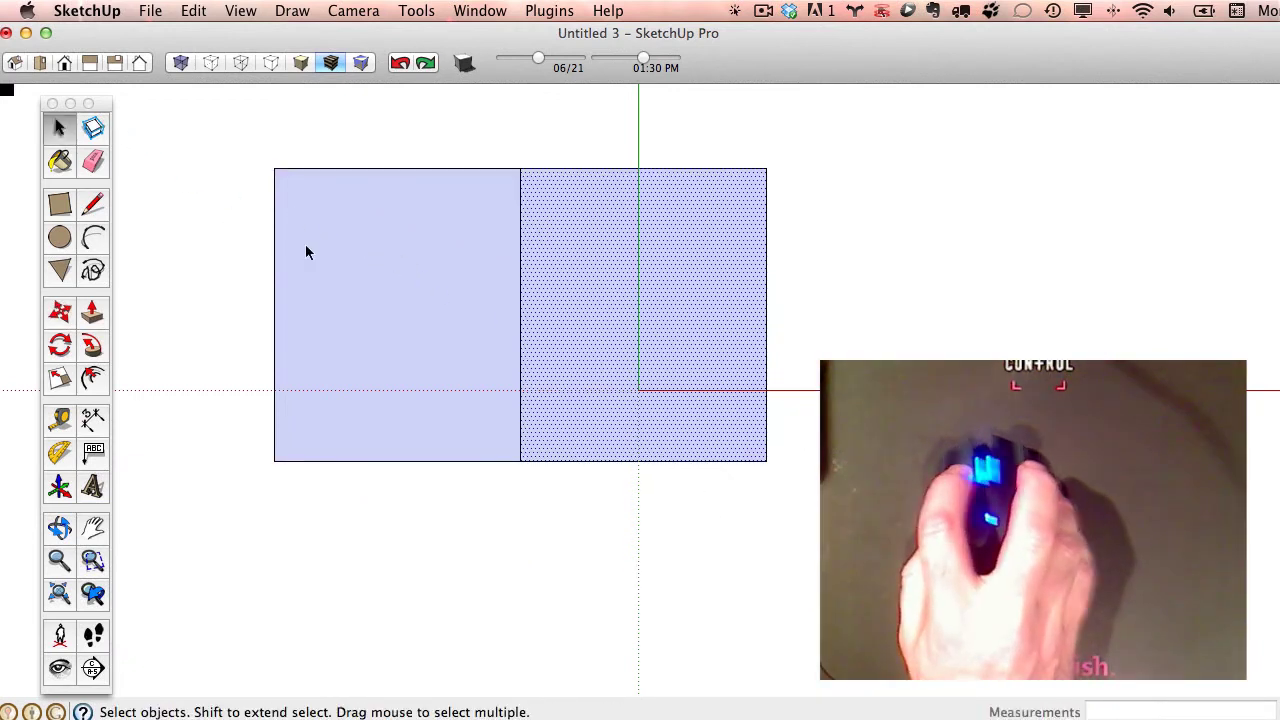
{"action": "left_click", "coordinate": [520, 307]}
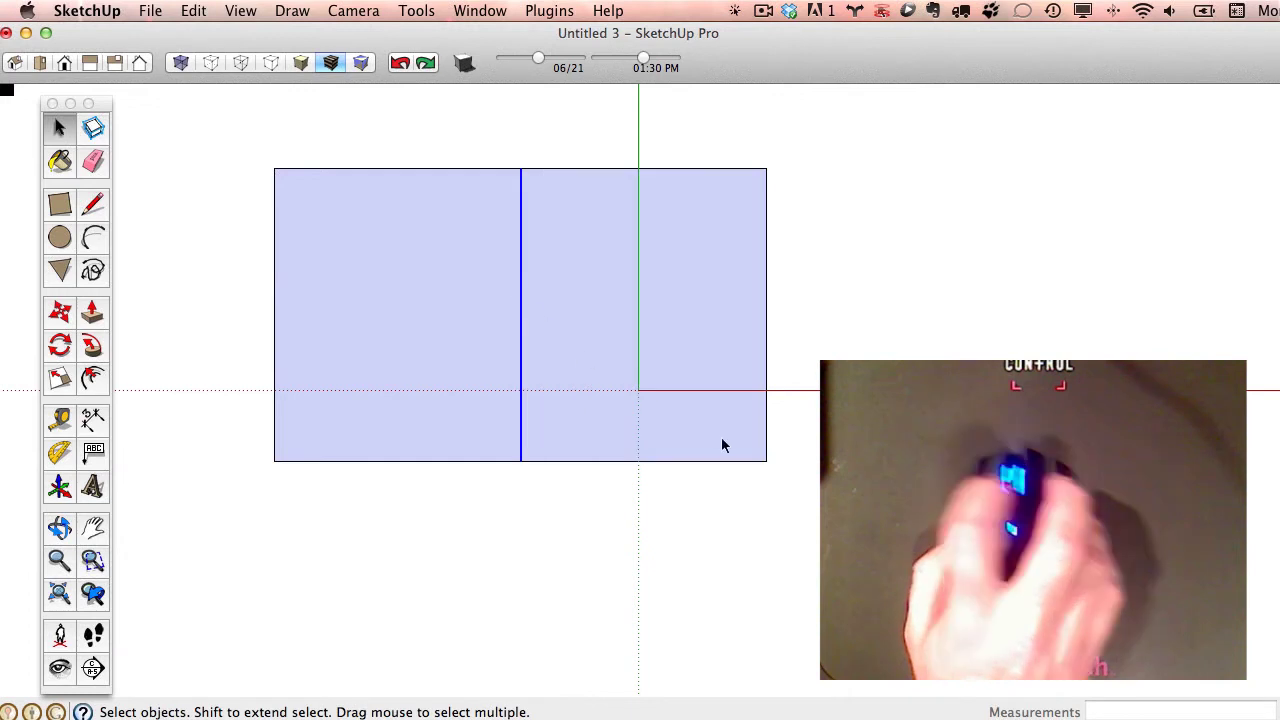
{"action": "left_click", "coordinate": [59, 312]}
{"action": "left_click", "coordinate": [609, 334]}
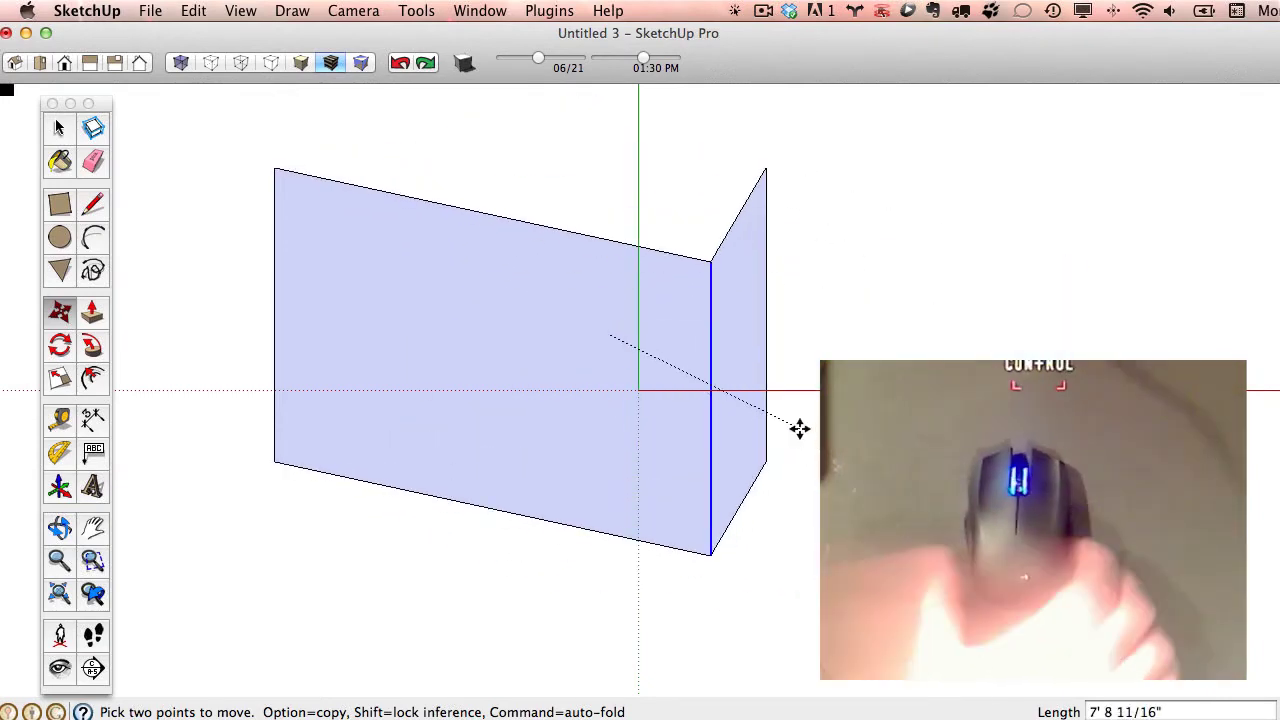
{"action": "key", "text": "Escape"}
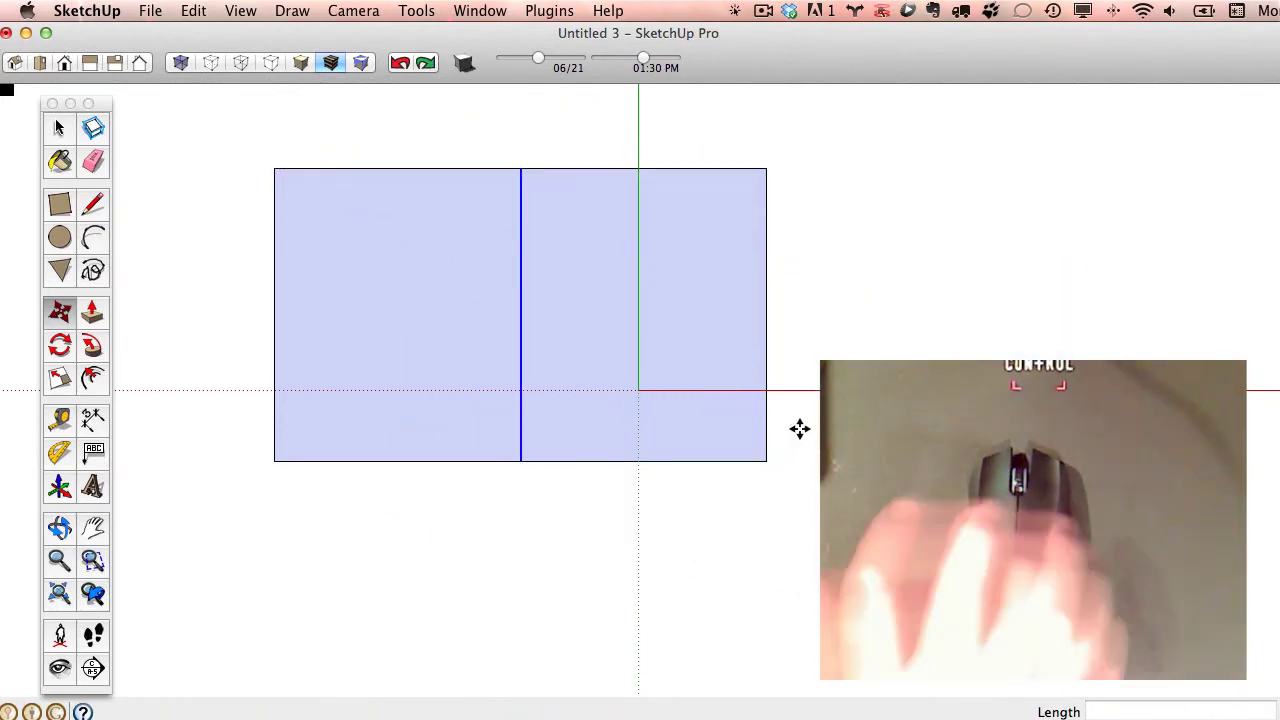
{"action": "key", "text": "space"}
{"action": "left_click", "coordinate": [891, 273]}
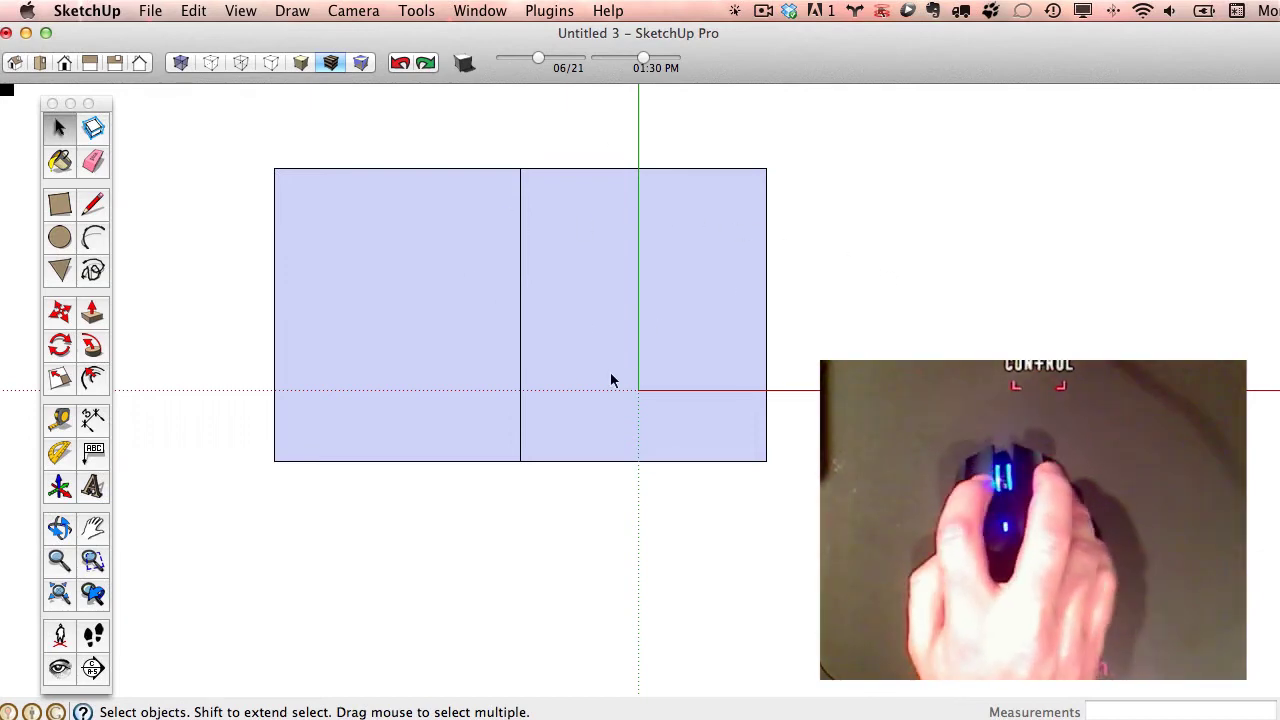
Move the dividing edge's bottom endpoint upward to cut a V notch into the bottom.
{"action": "left_click", "coordinate": [59, 312]}
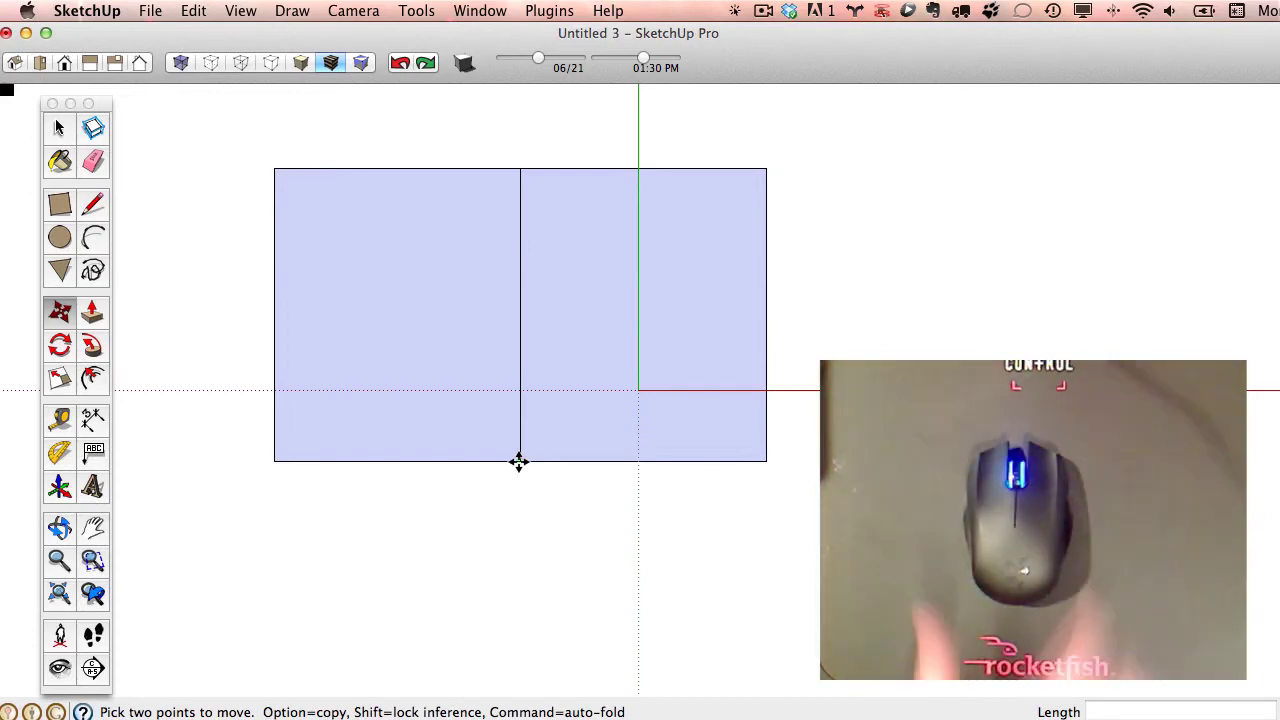
{"action": "left_click", "coordinate": [519, 458]}
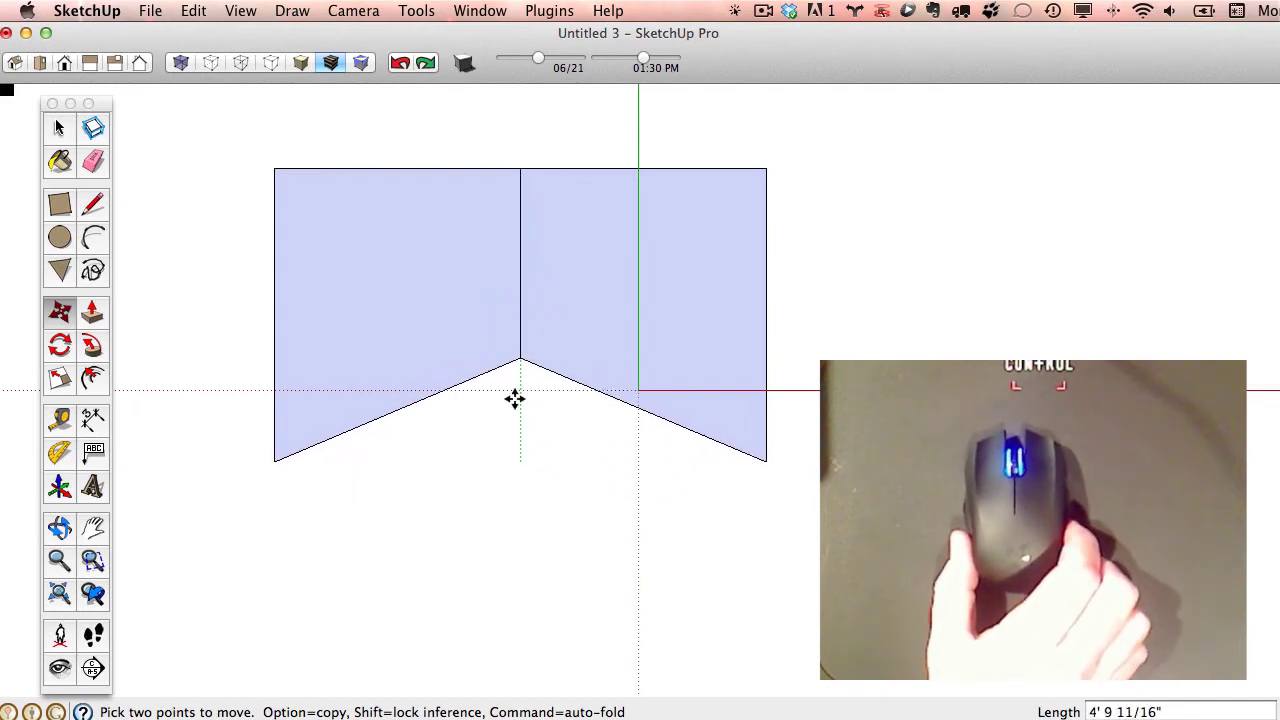
{"action": "mouse_move", "coordinate": [511, 414]}
{"action": "left_mouse_down"}
{"action": "mouse_move", "coordinate": [494, 434]}
{"action": "mouse_move", "coordinate": [1021, 461]}
{"action": "mouse_move", "coordinate": [609, 414]}
{"action": "mouse_move", "coordinate": [532, 391]}
{"action": "mouse_move", "coordinate": [520, 329]}
{"action": "mouse_move", "coordinate": [526, 391]}
{"action": "mouse_move", "coordinate": [534, 277]}
{"action": "mouse_move", "coordinate": [506, 286]}
{"action": "mouse_move", "coordinate": [506, 403]}
{"action": "mouse_move", "coordinate": [532, 337]}
{"action": "mouse_move", "coordinate": [278, 311]}
{"action": "mouse_move", "coordinate": [527, 322]}
{"action": "left_mouse_up"}
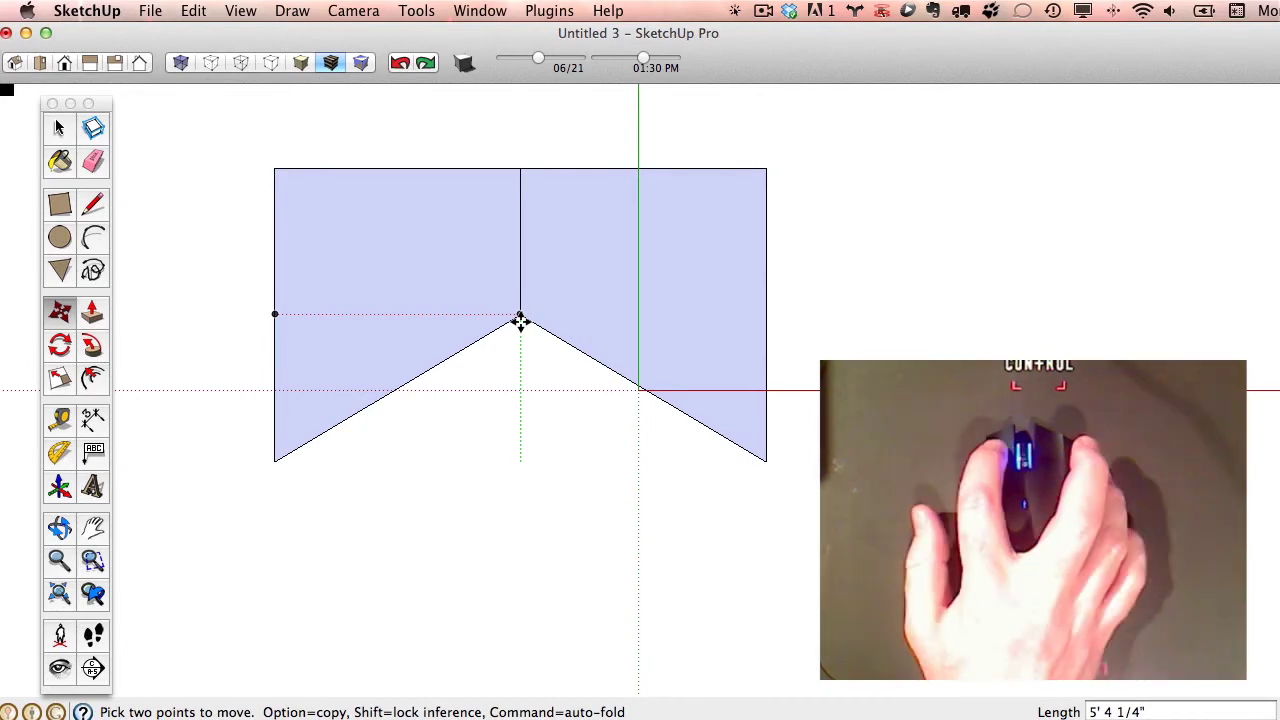
{"action": "left_click", "coordinate": [520, 320]}
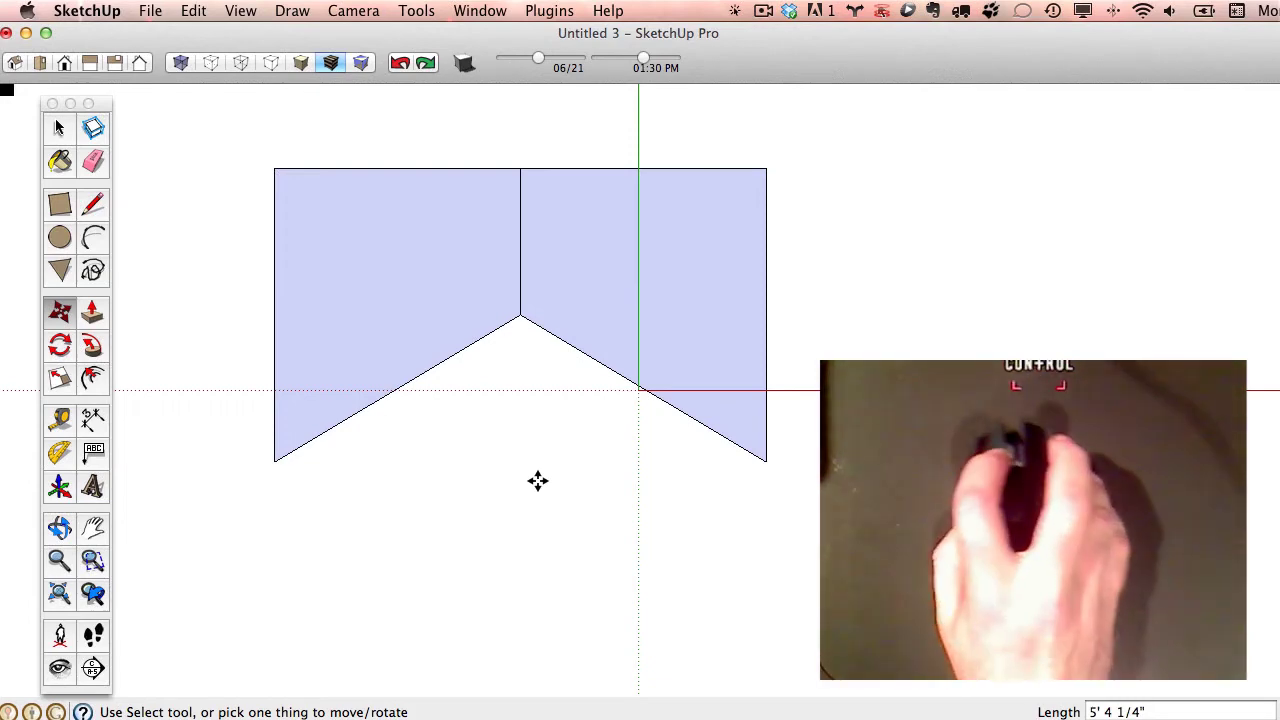
Draw a diagonal line from the left edge to the top edge, cutting off the top-left corner.
{"action": "left_click", "coordinate": [94, 205]}
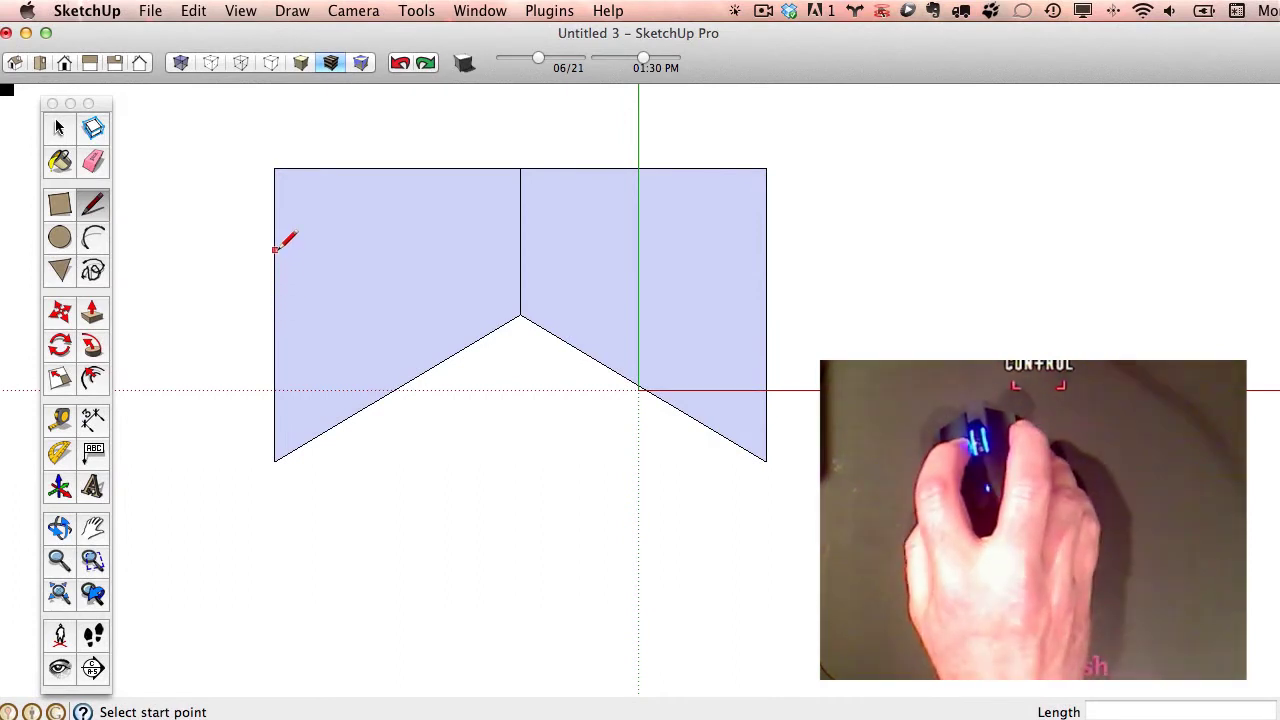
{"action": "left_click", "coordinate": [275, 250]}
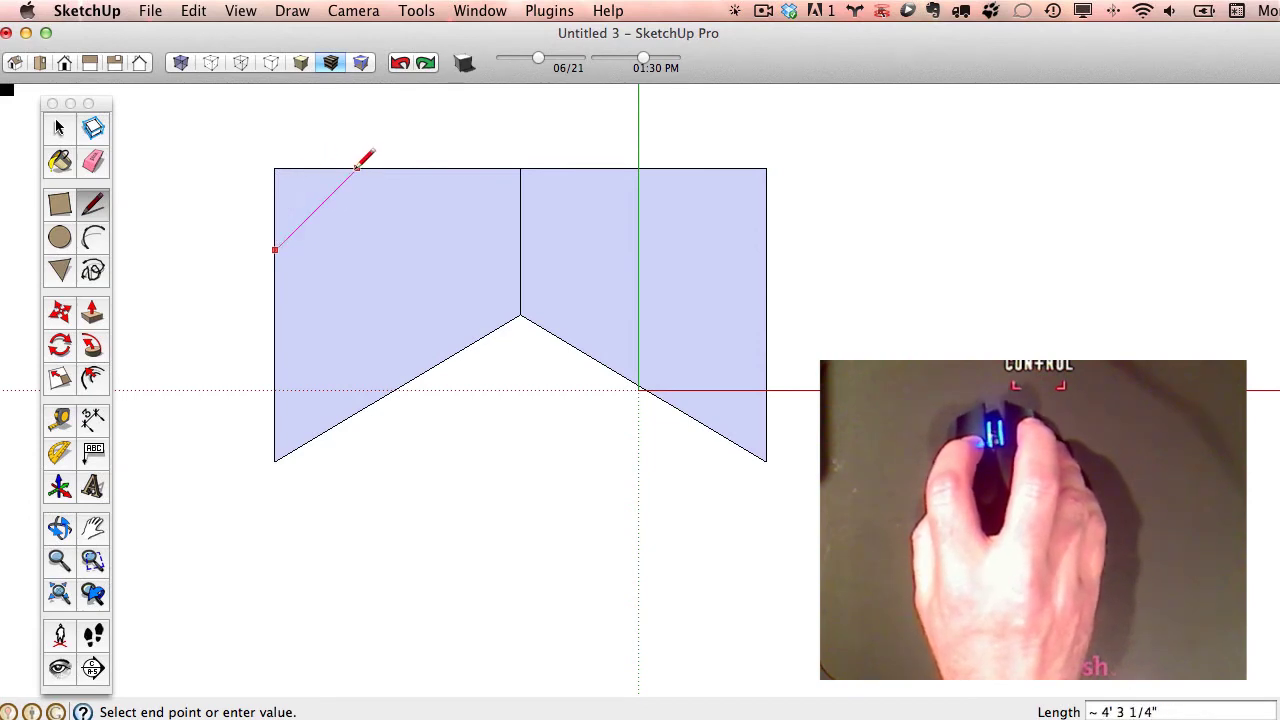
{"action": "left_click", "coordinate": [357, 166]}
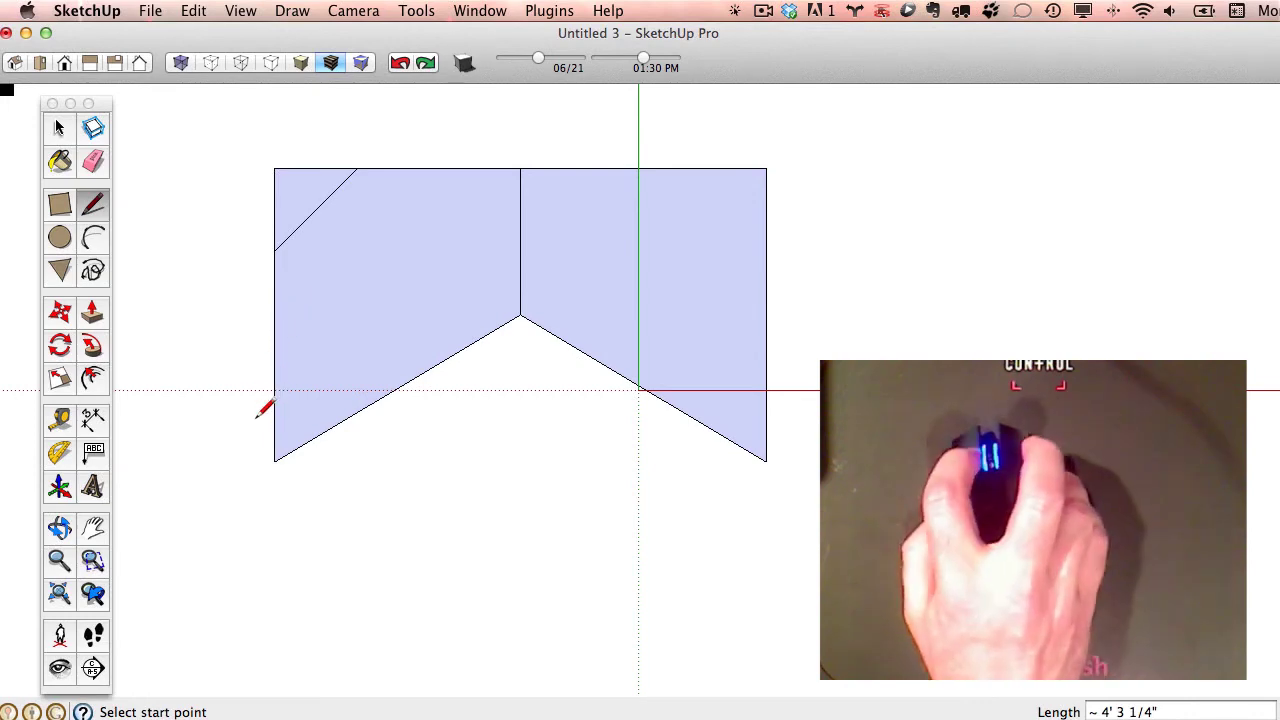
Draw a long line from the lower left edge, parallel to the notch edge, past the top-right.
{"action": "left_click", "coordinate": [275, 413]}
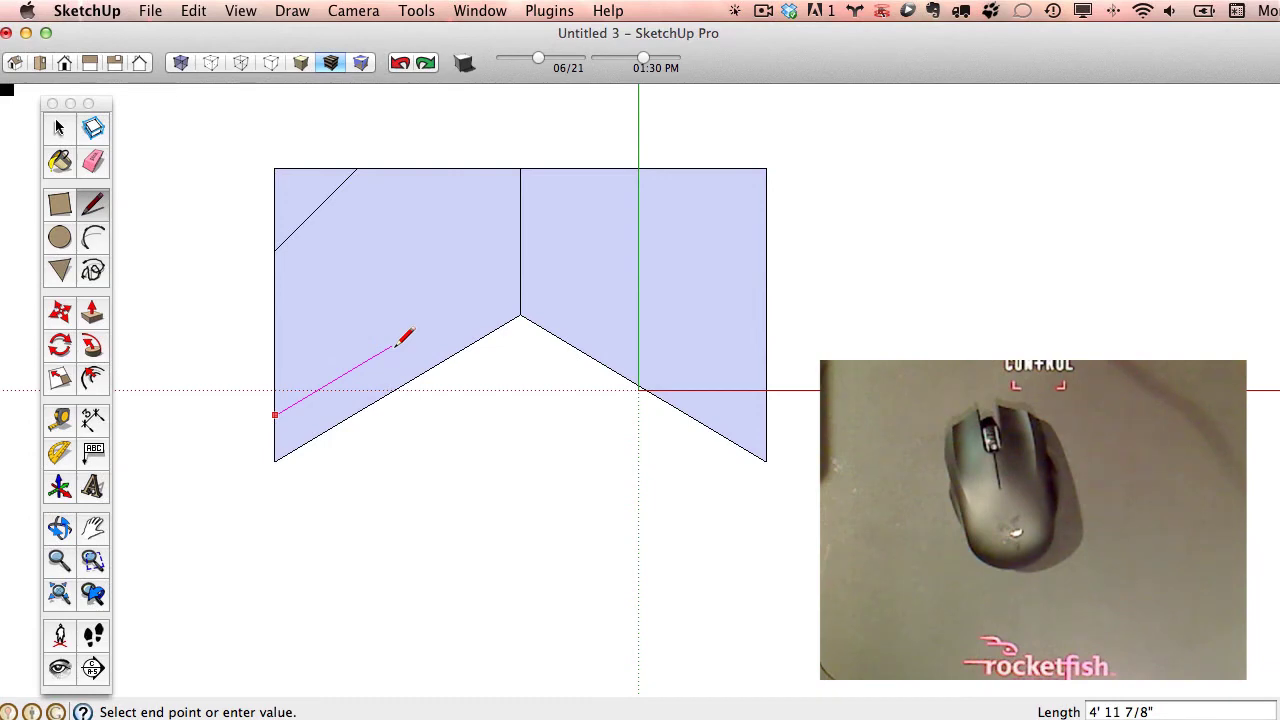
{"action": "key", "text": "shift"}
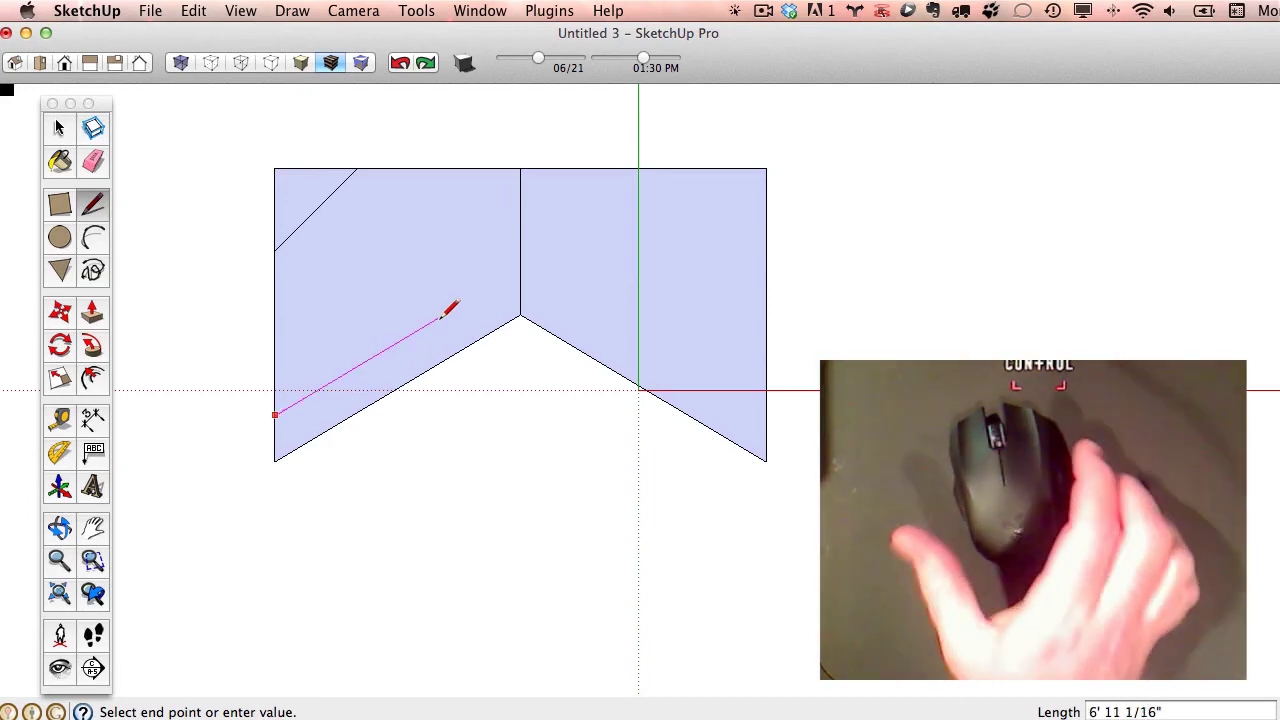
{"action": "key", "text": "shift"}
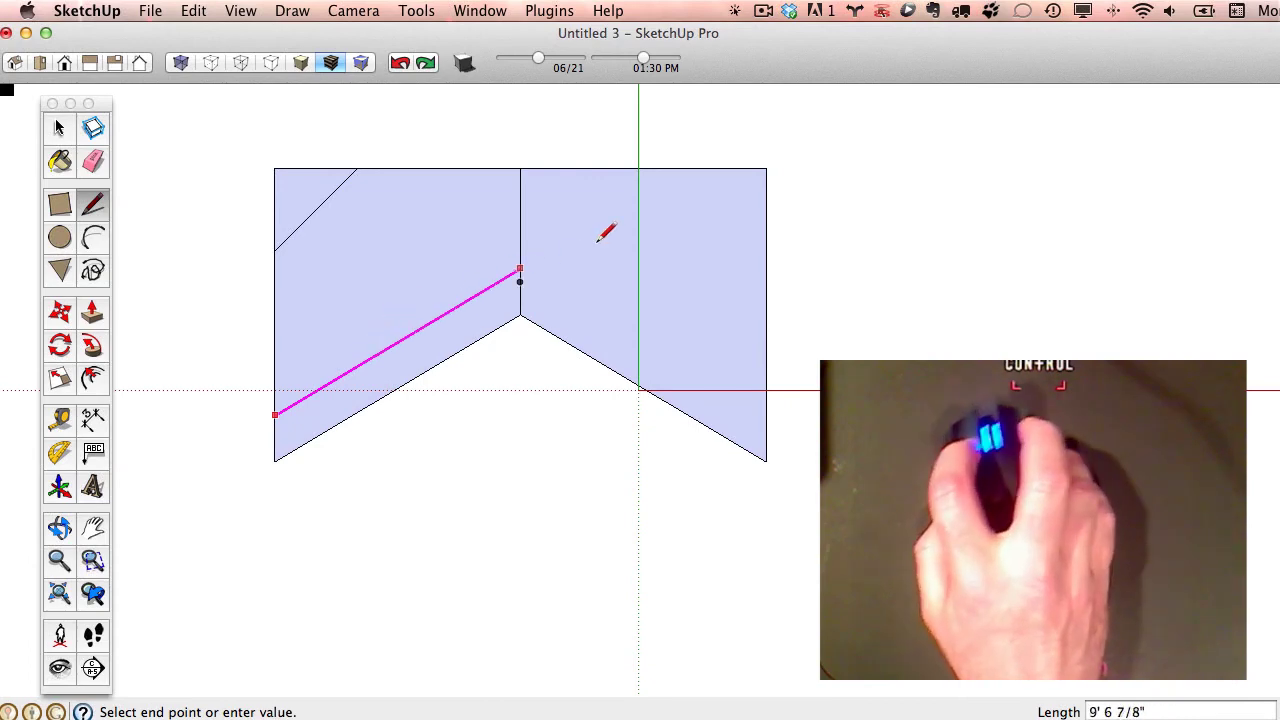
{"action": "left_click", "coordinate": [775, 117]}
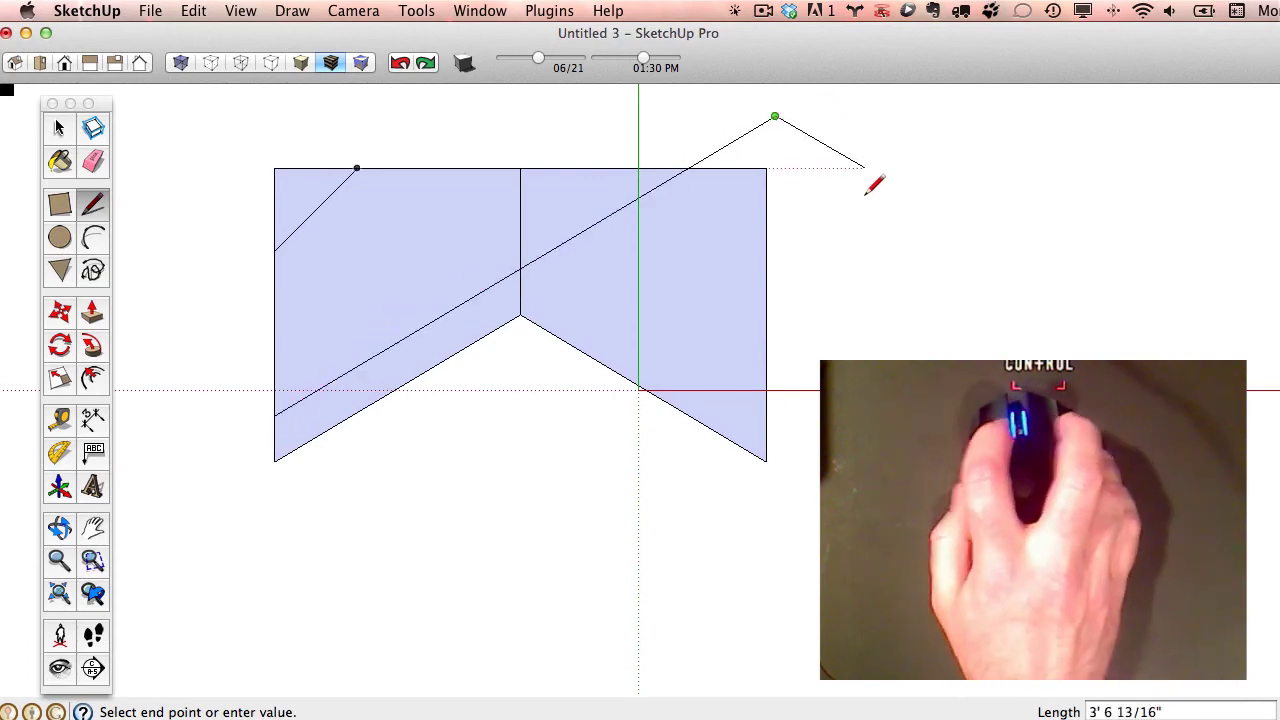
{"action": "key", "text": "Escape"}
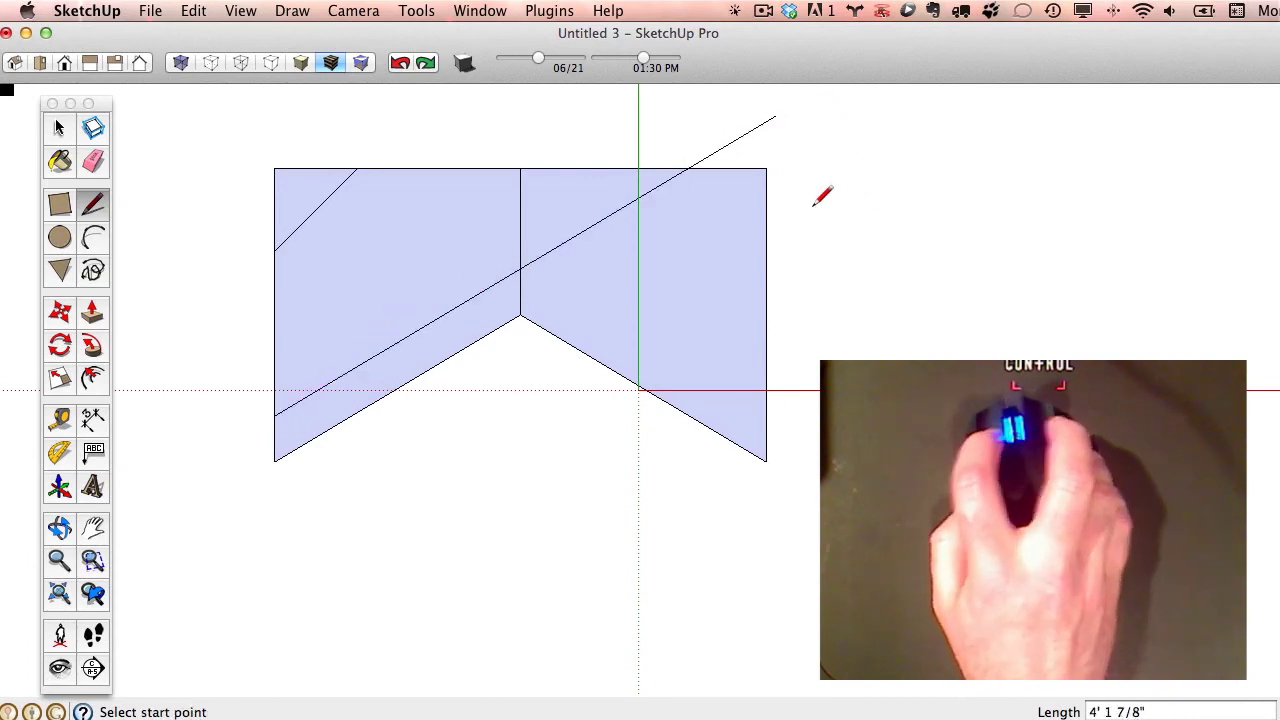
Erase the parallel line's segments across the right half and outside the panel.
{"action": "left_click", "coordinate": [90, 162]}
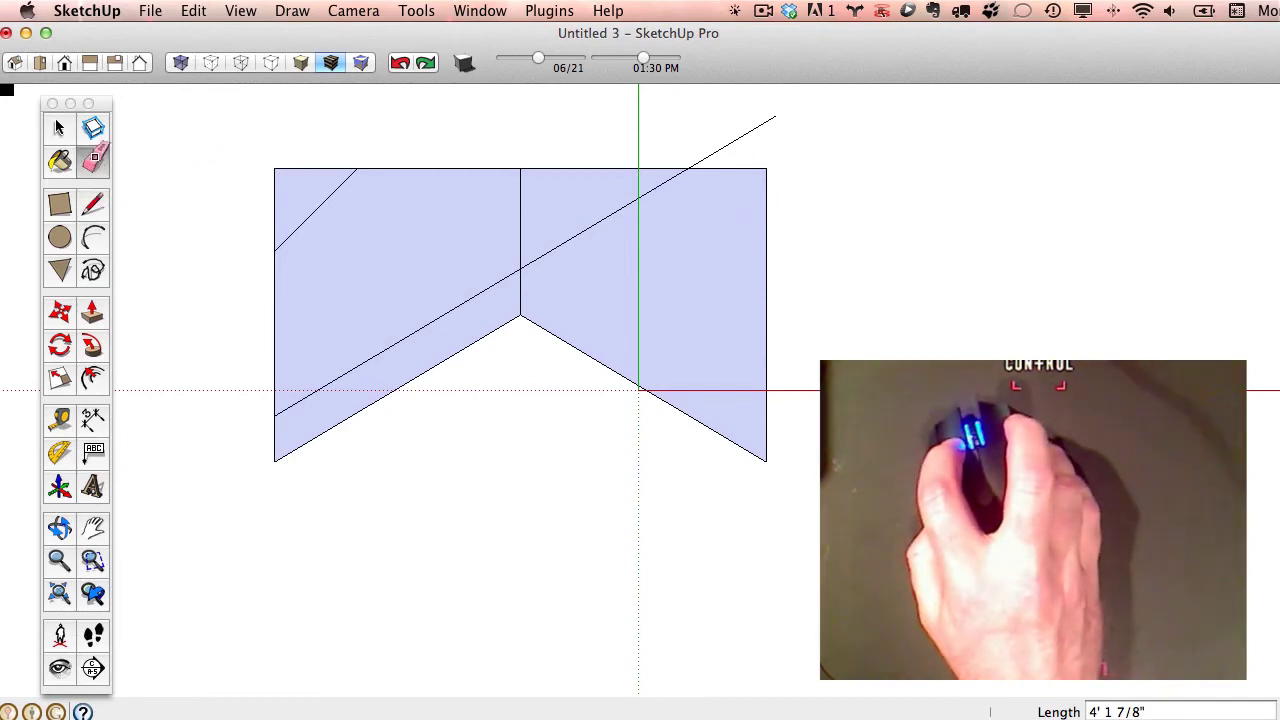
{"action": "left_click", "coordinate": [595, 216]}
{"action": "mouse_move", "coordinate": [793, 118]}
{"action": "left_mouse_down"}
{"action": "mouse_move", "coordinate": [726, 130]}
{"action": "mouse_move", "coordinate": [792, 147]}
{"action": "left_mouse_up"}
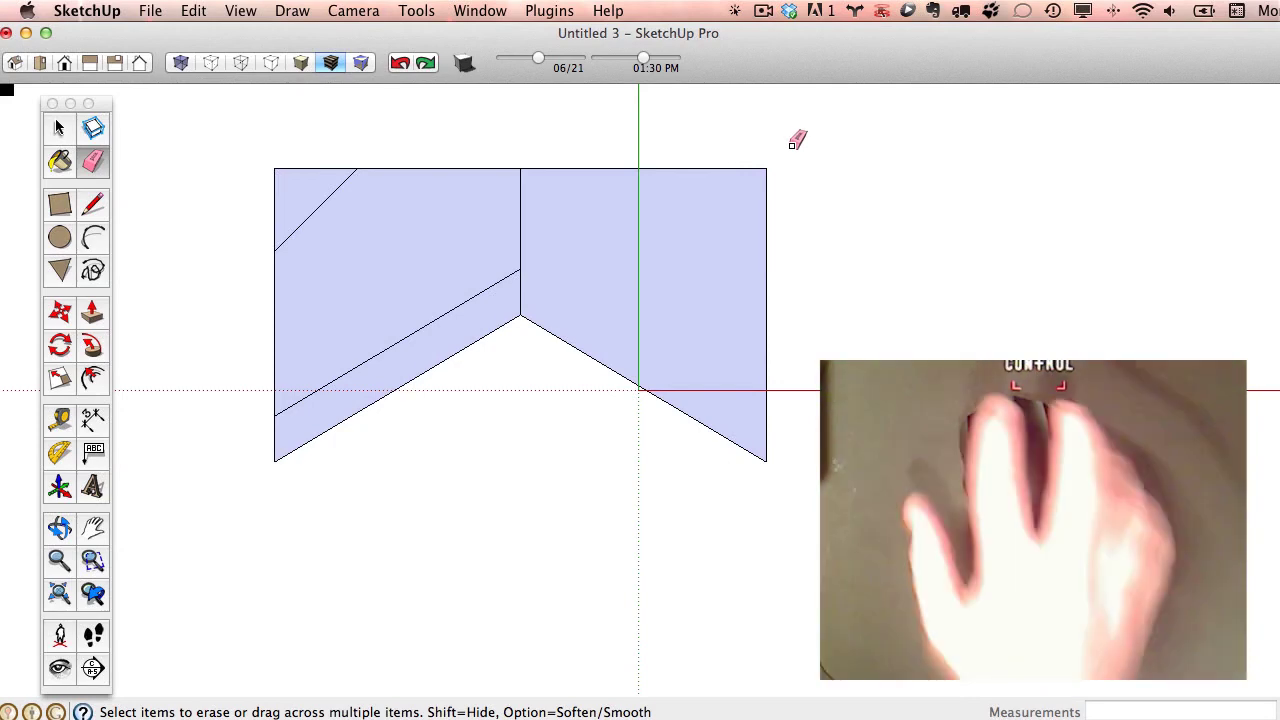
{"action": "left_click", "coordinate": [92, 241]}
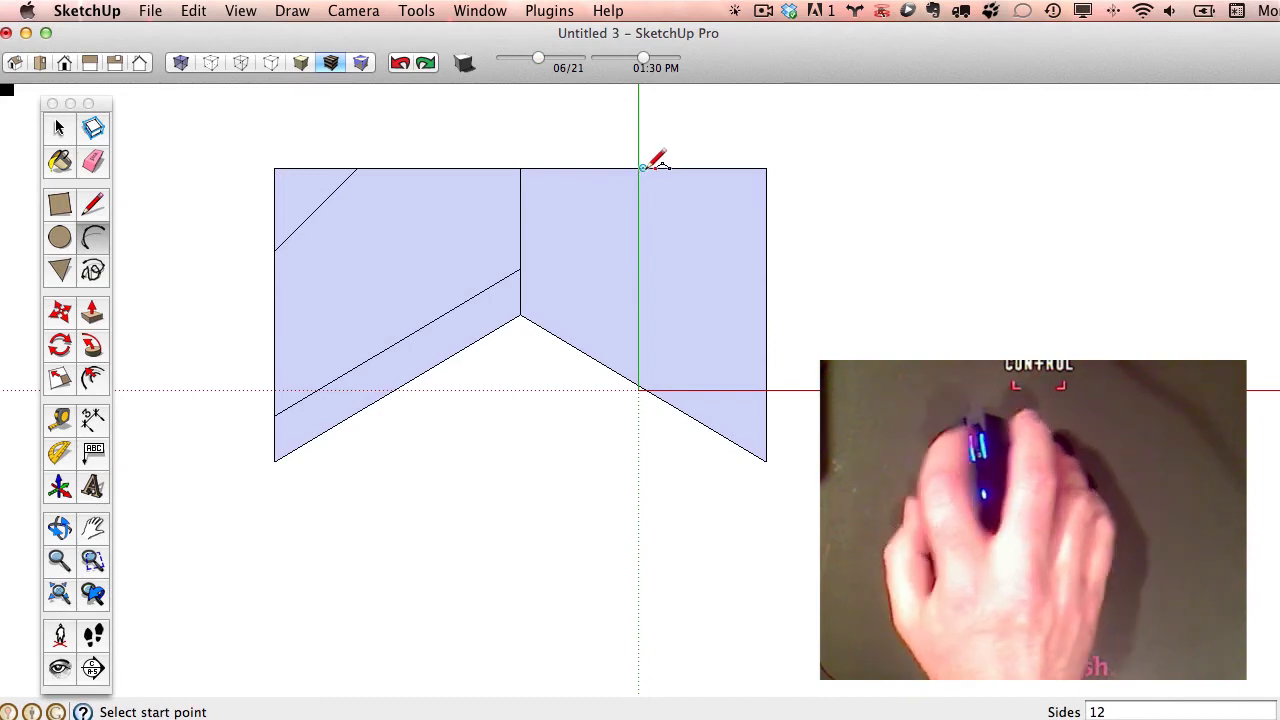
Round the right panel's top-right corner with a tangent arc and erase the square corner edges.
{"action": "left_click", "coordinate": [644, 167]}
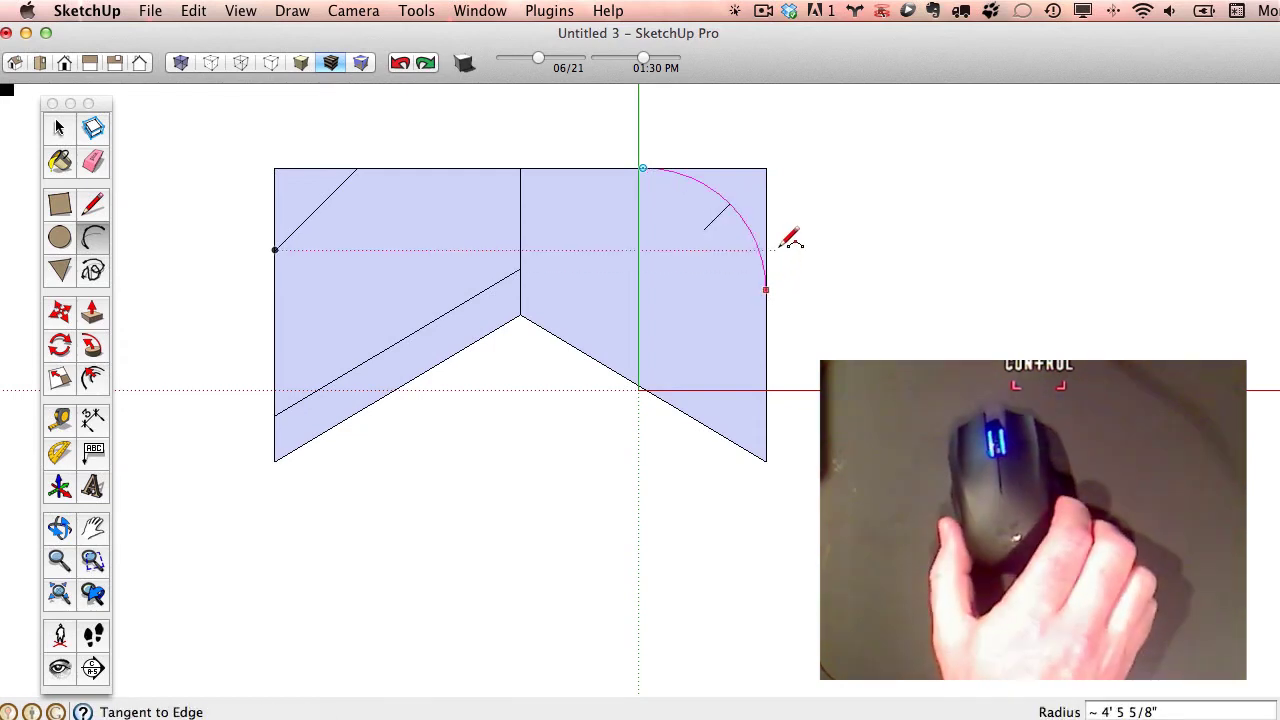
{"action": "left_click", "coordinate": [766, 289]}
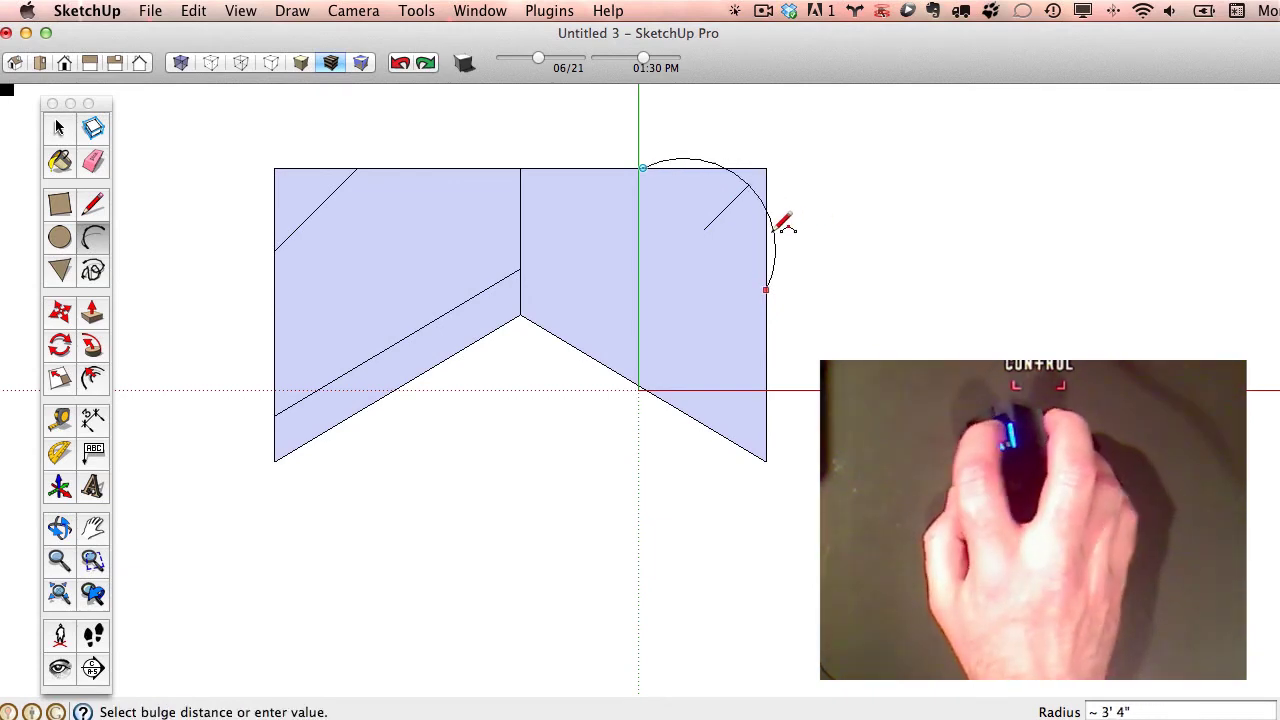
{"action": "left_click", "coordinate": [752, 205]}
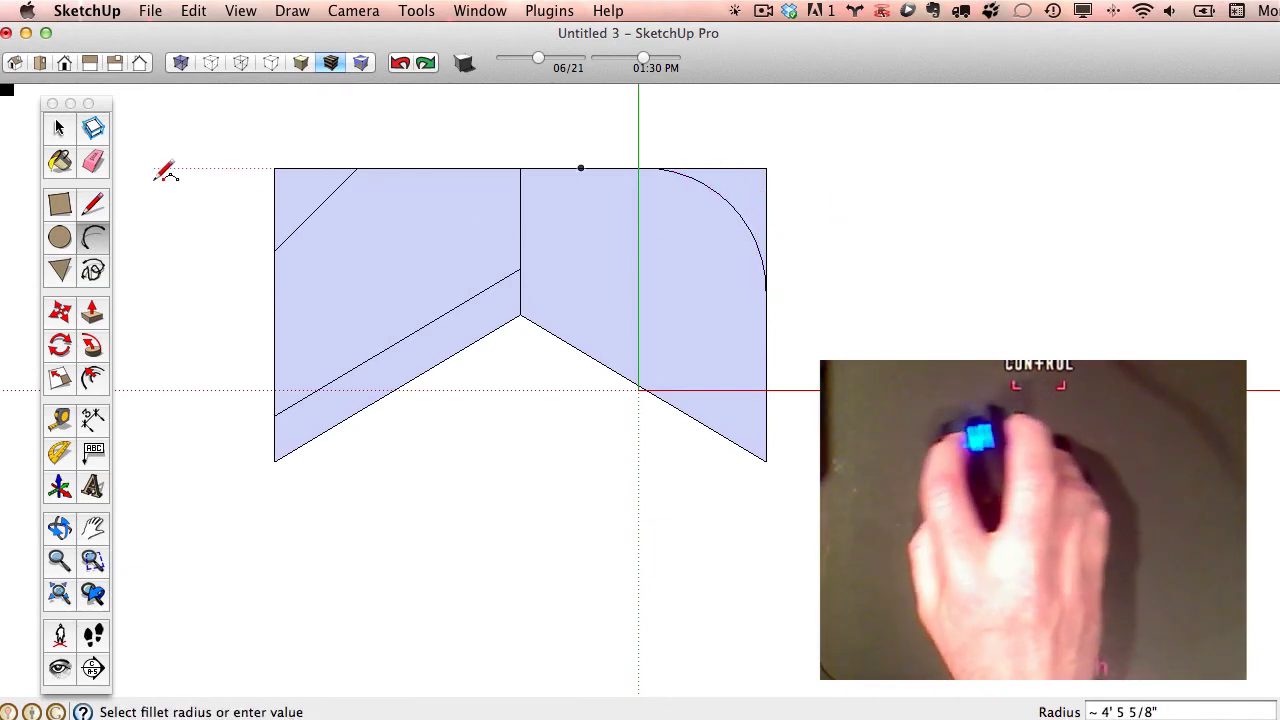
{"action": "left_click", "coordinate": [93, 162]}
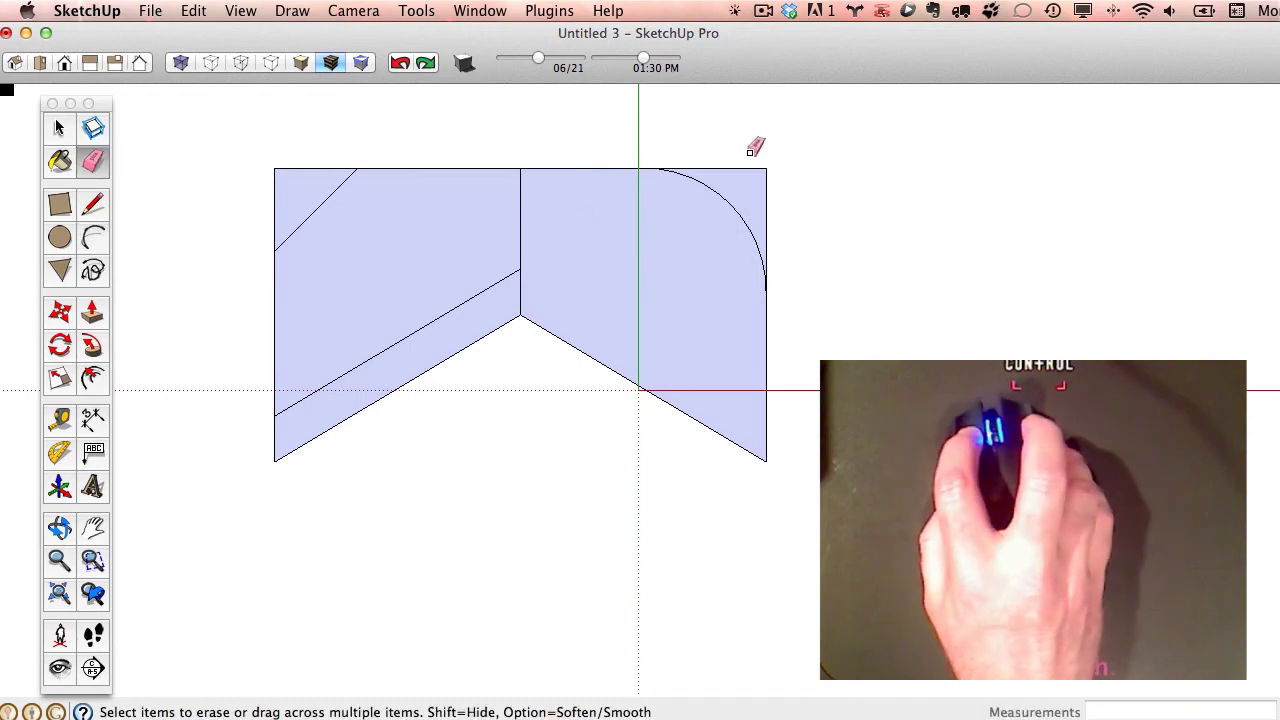
{"action": "left_click_drag", "start_coordinate": [745, 152], "coordinate": [830, 247]}
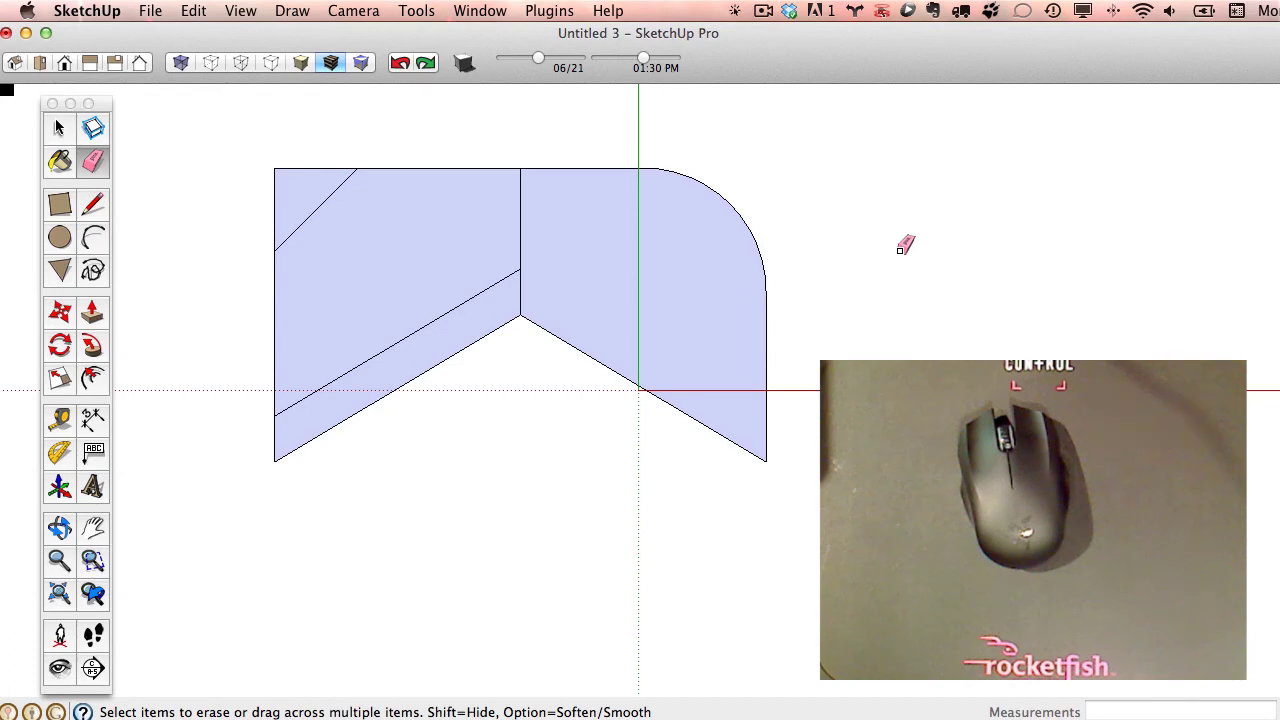
{"action": "left_click", "coordinate": [92, 238]}
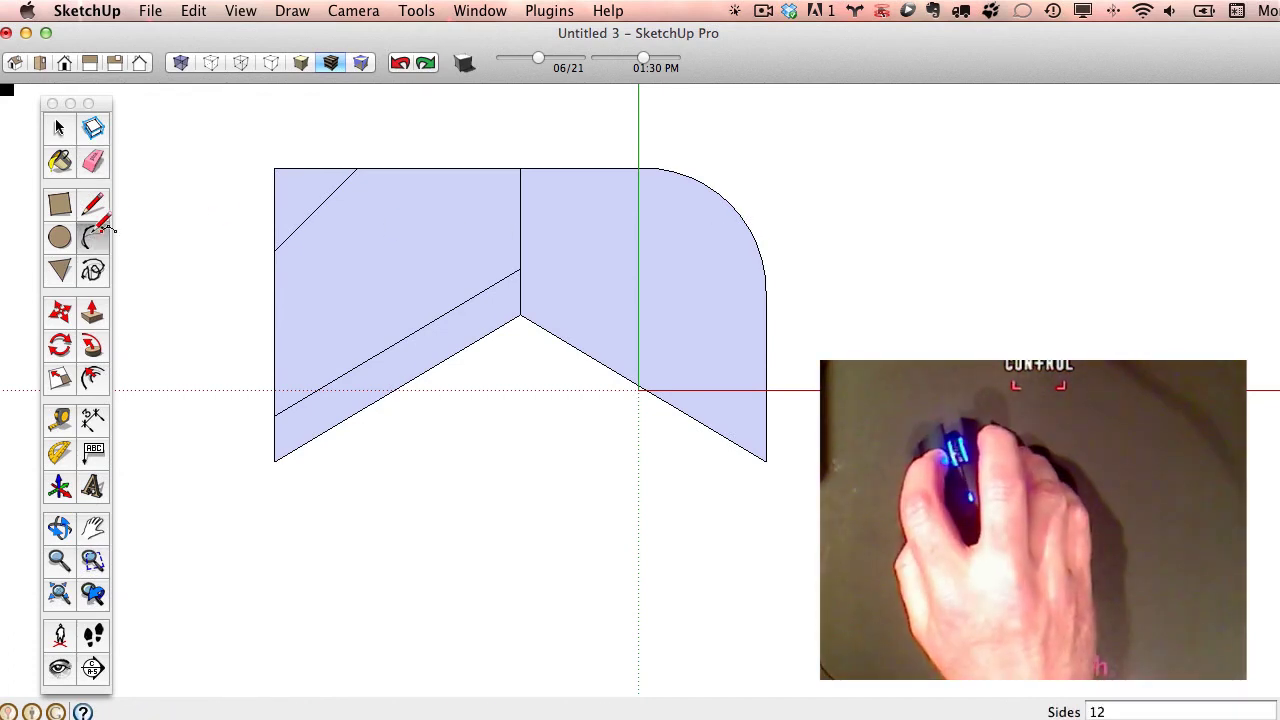
Draw an arc curving down from the right half's top edge into its face near the green axis.
{"action": "left_click", "coordinate": [588, 166]}
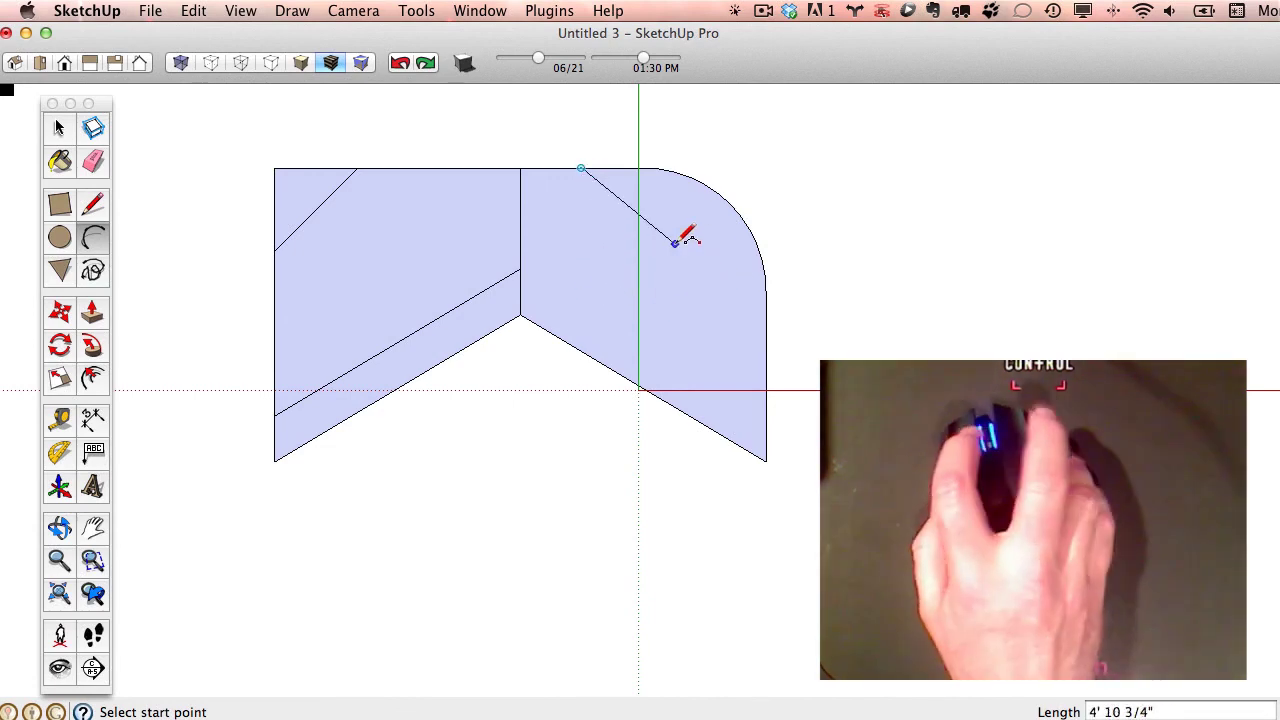
{"action": "left_click", "coordinate": [660, 268]}
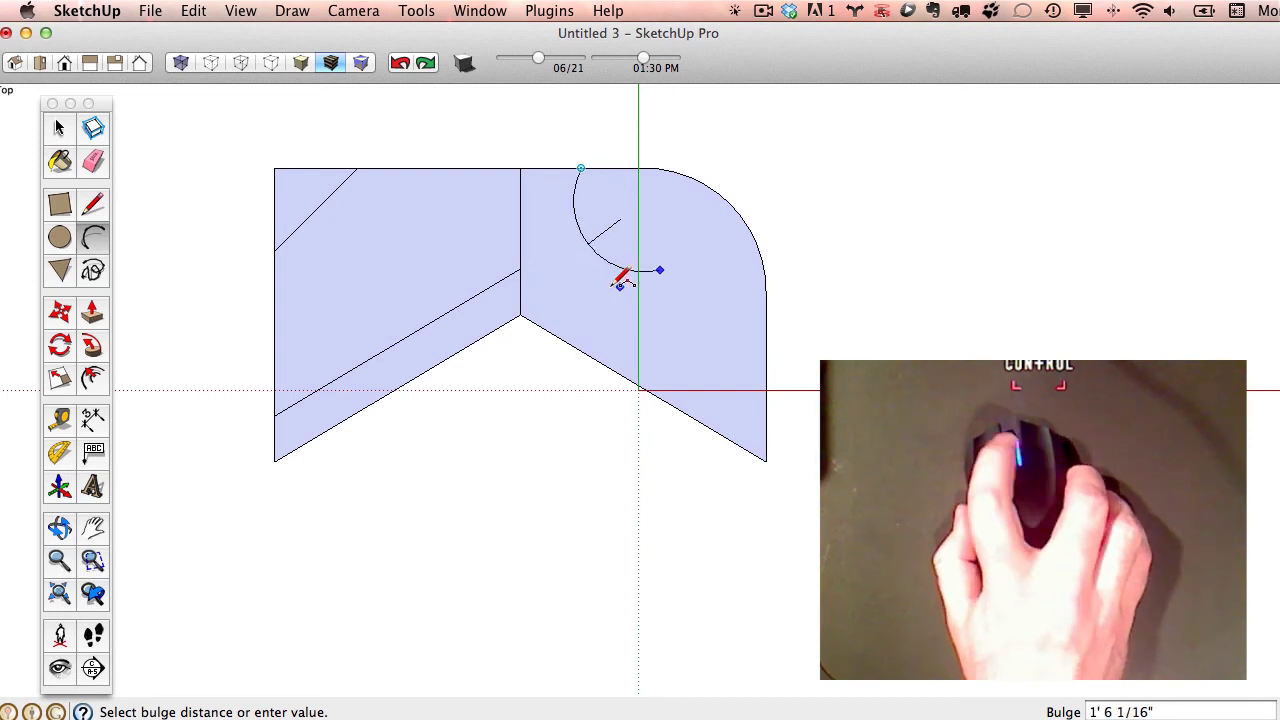
{"action": "left_click", "coordinate": [618, 280]}
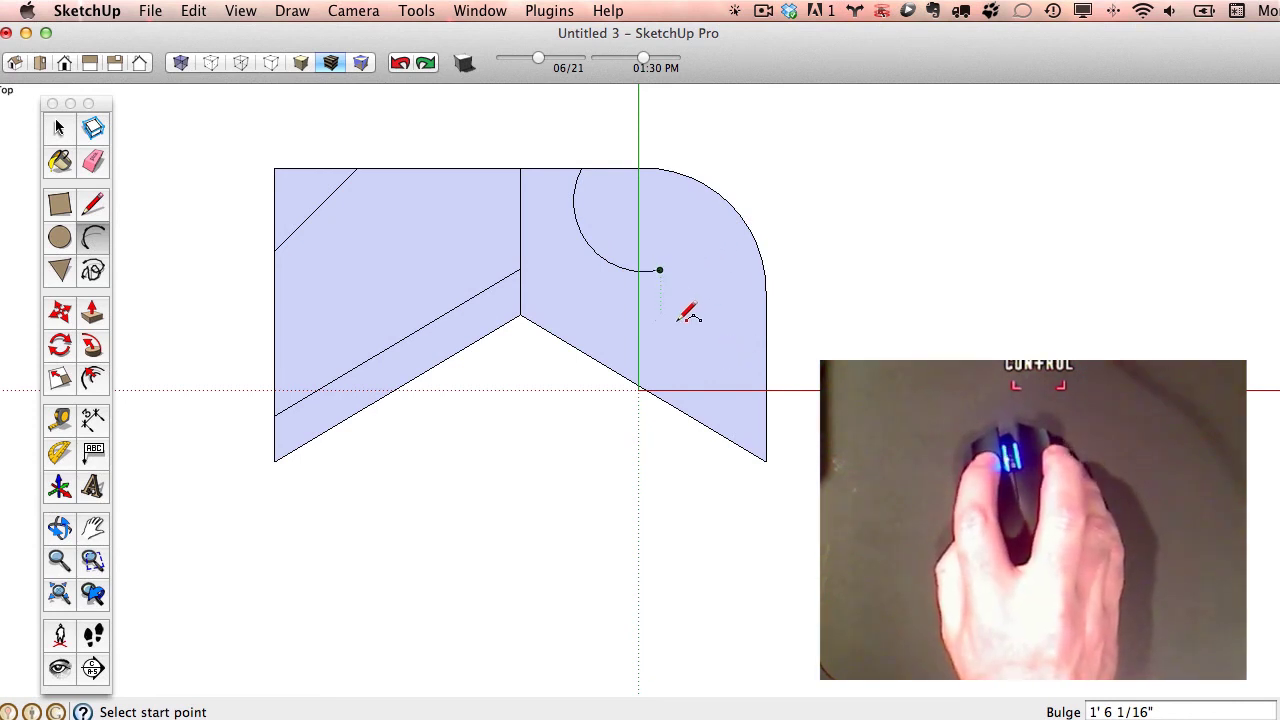
Draw a tangent arc from the first arc's end to the right panel edge, completing the S-curve.
{"action": "left_click", "coordinate": [660, 269]}
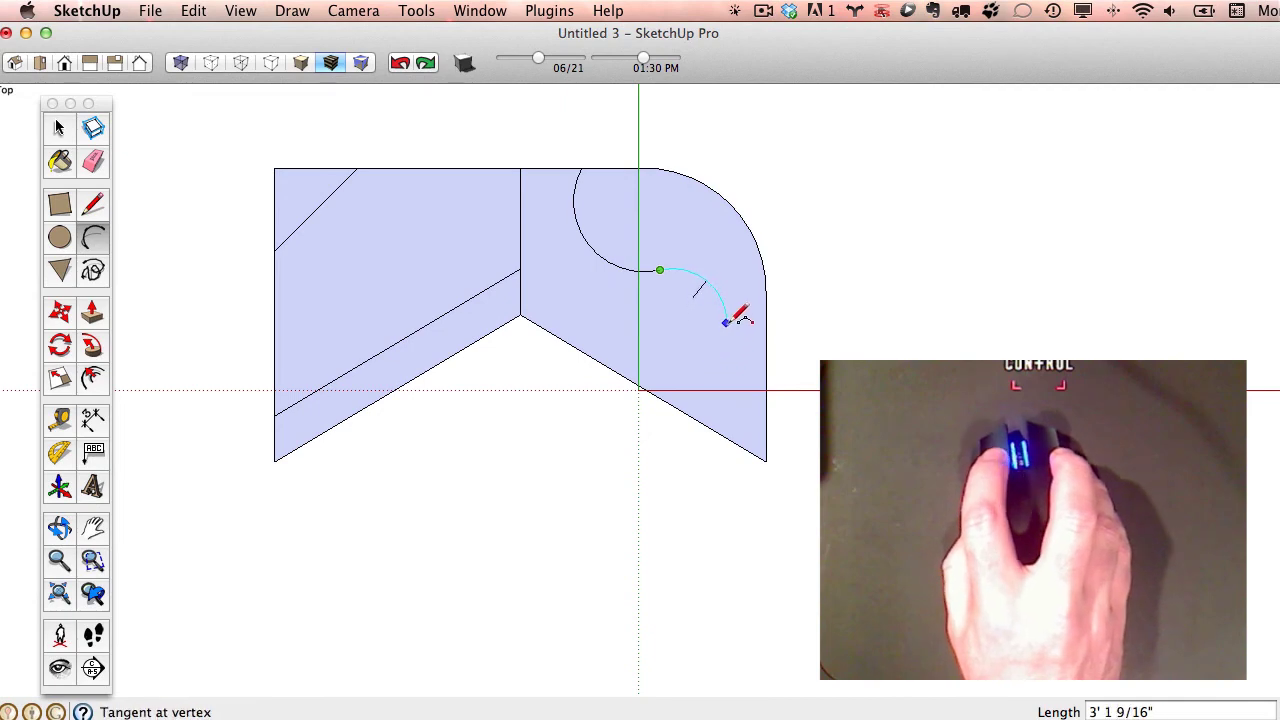
{"action": "key", "text": "Escape"}
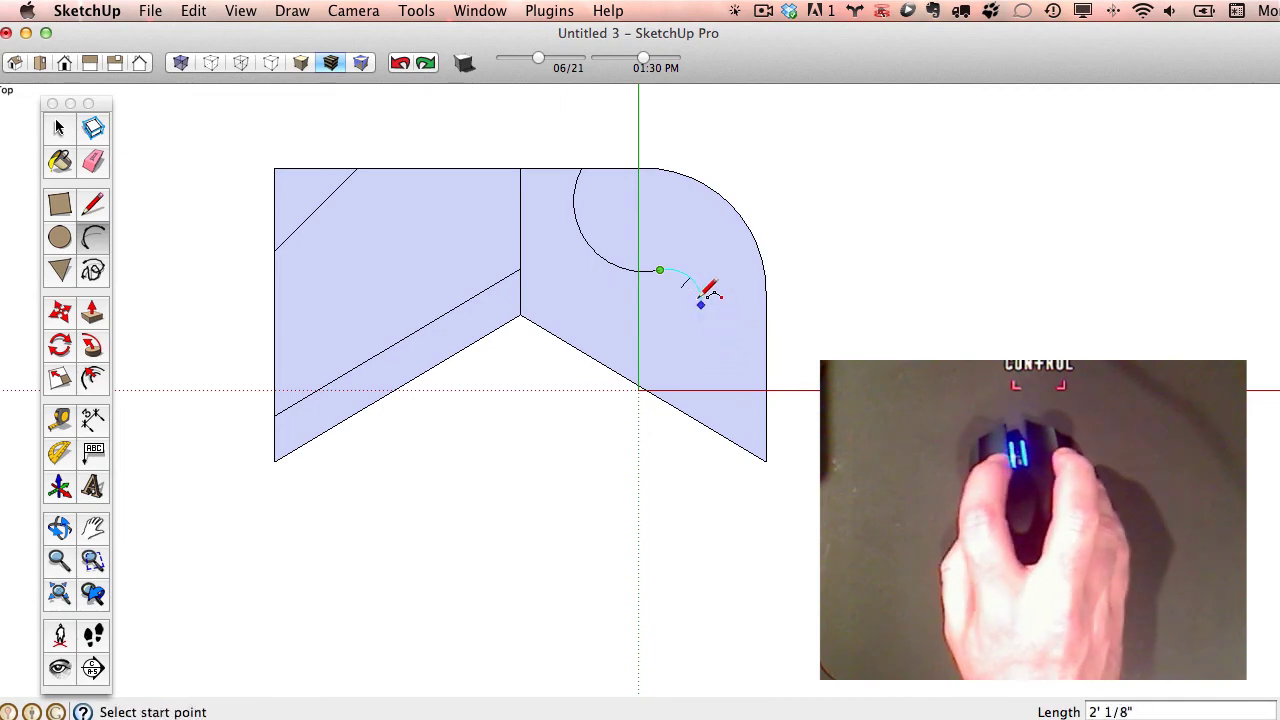
{"action": "left_click", "coordinate": [659, 270]}
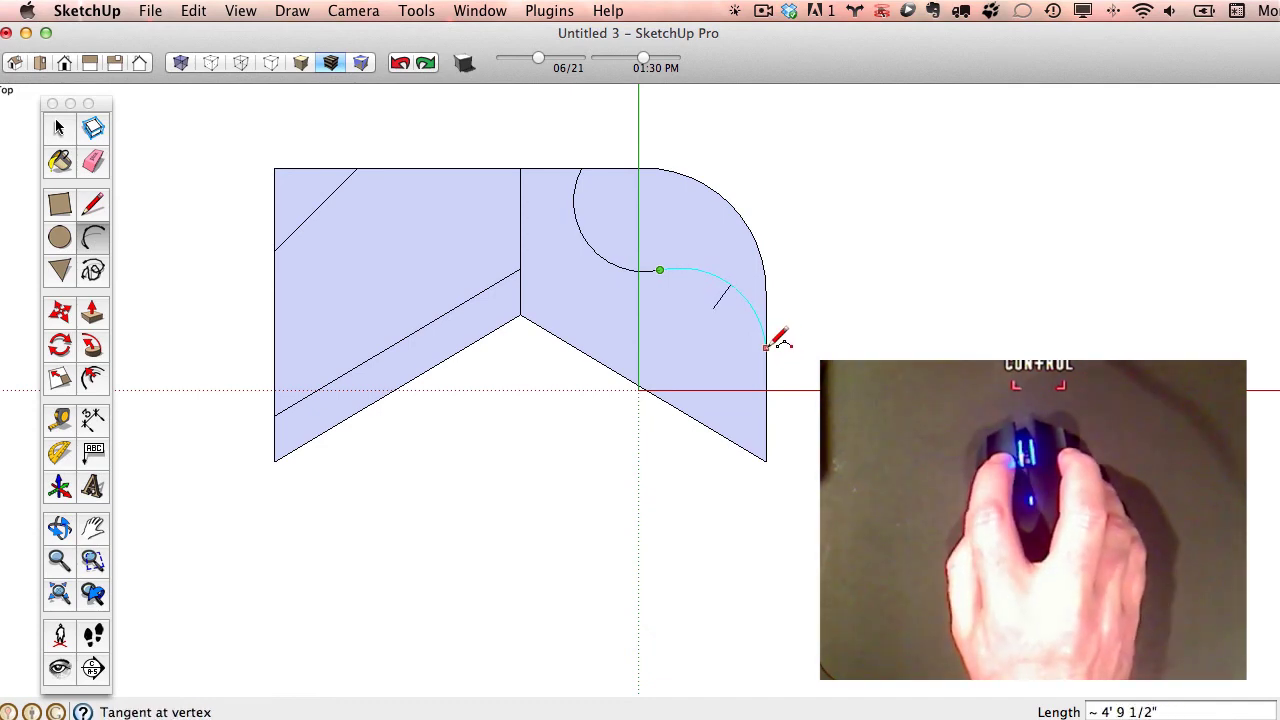
{"action": "left_click", "coordinate": [767, 346]}
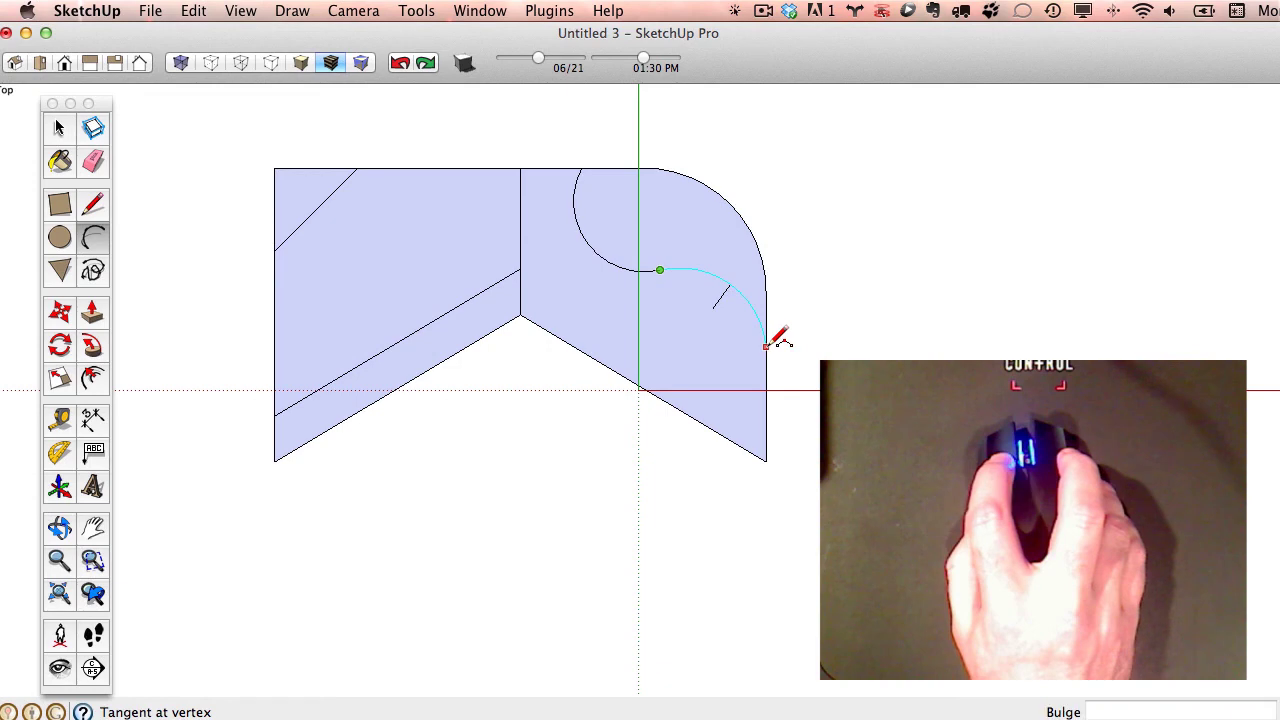
{"action": "left_click", "coordinate": [729, 271]}
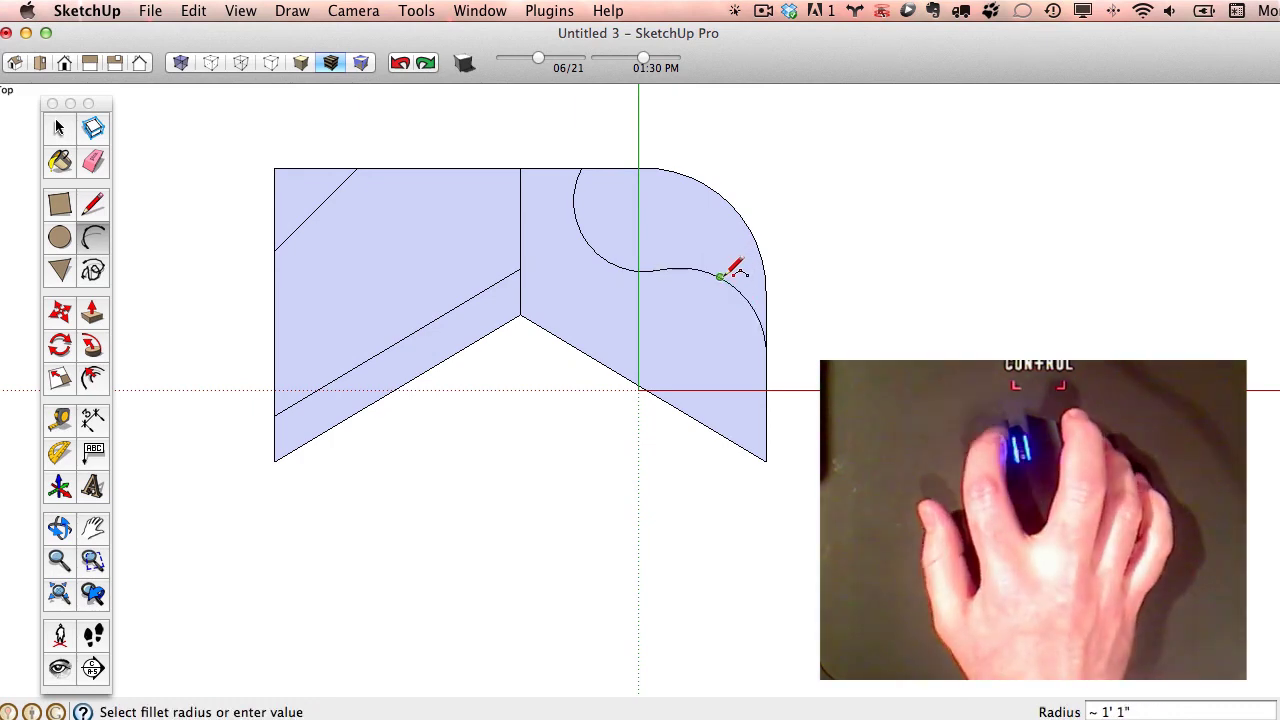